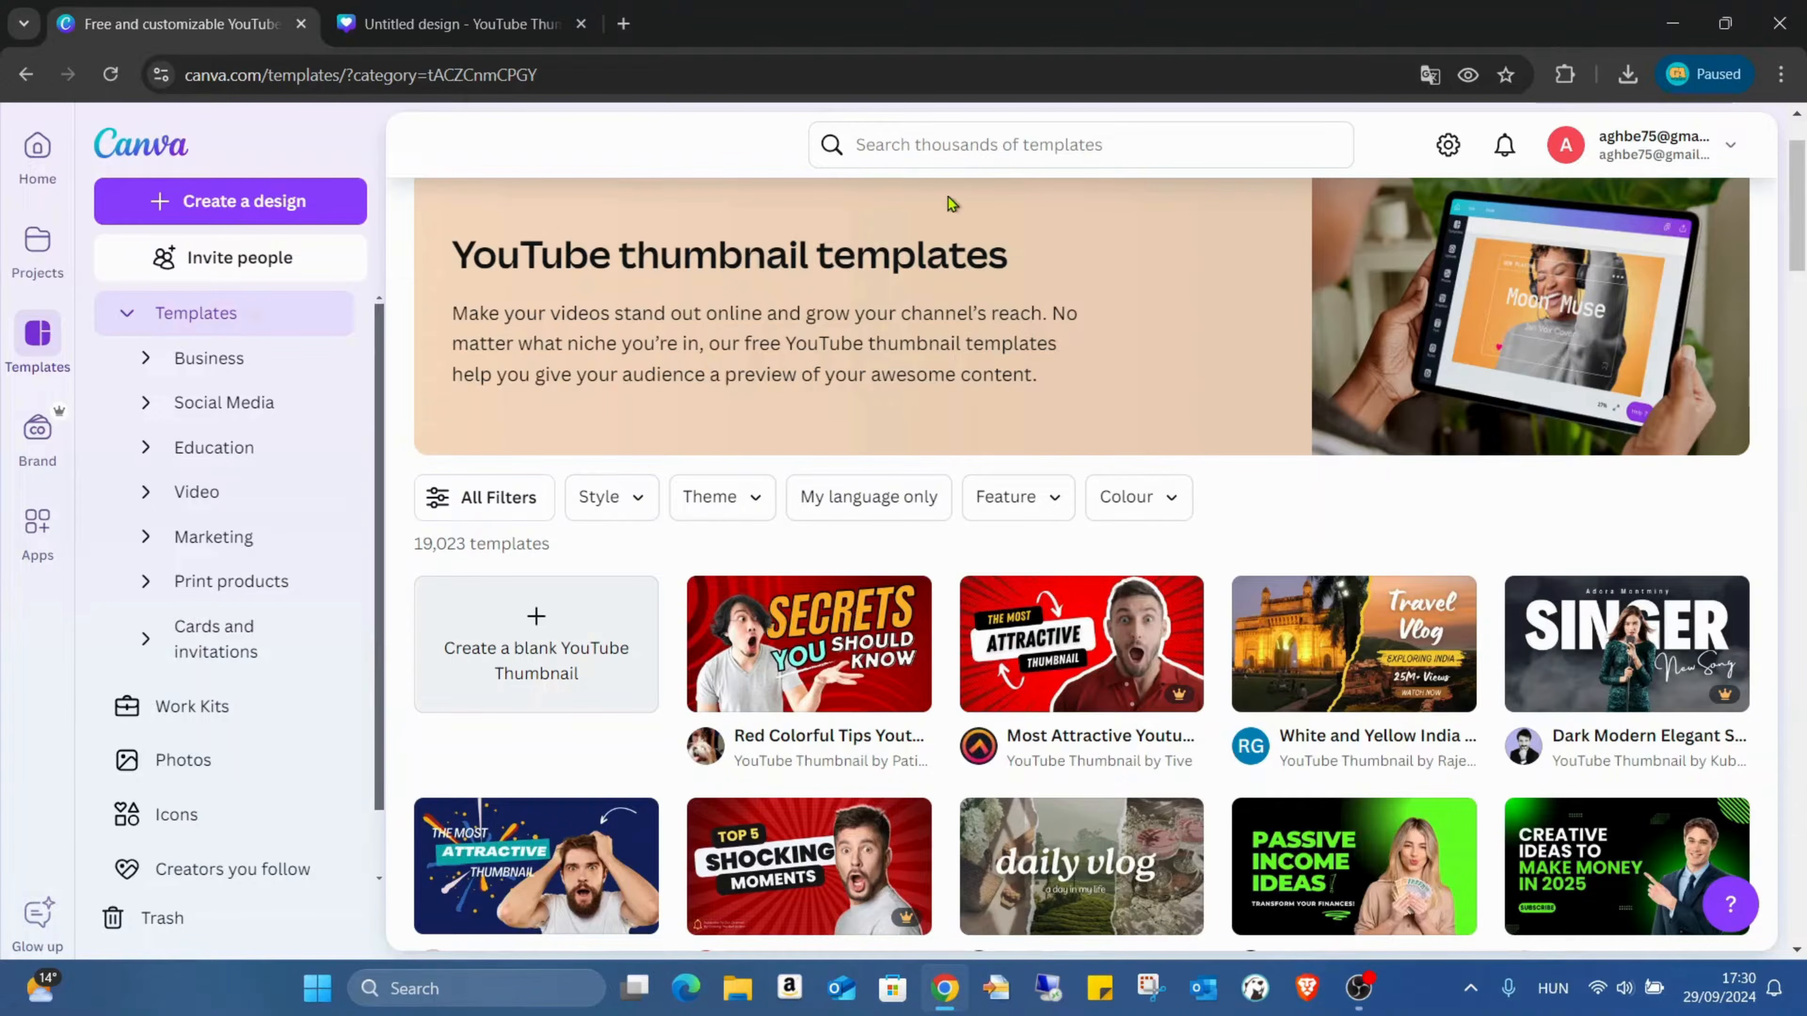
Step: Create a blank YouTube thumbnail and fill its background with the red-to-orange linear gradient from the default colours
{"action": "left_click", "coordinate": [564, 643]}
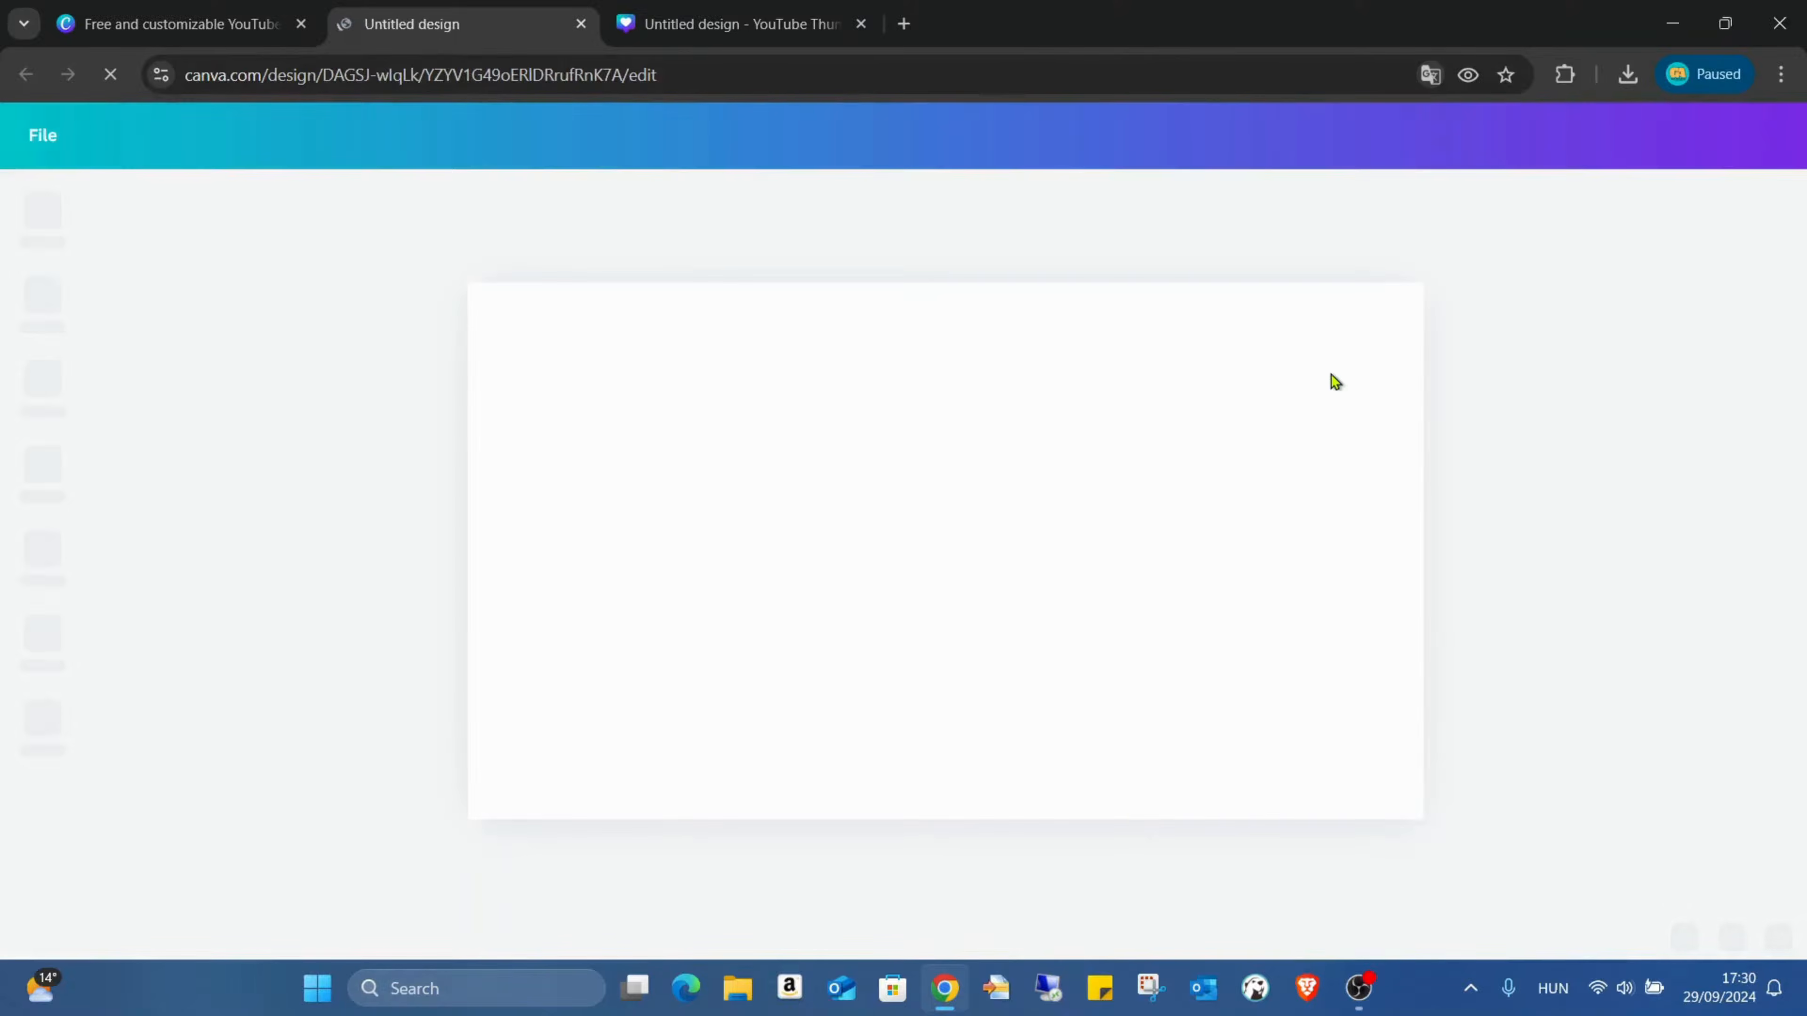
{"action": "left_click", "coordinate": [984, 371]}
{"action": "left_click", "coordinate": [921, 203]}
{"action": "scroll", "coordinate": [318, 626], "scroll_direction": "down", "scroll_amount": 3}
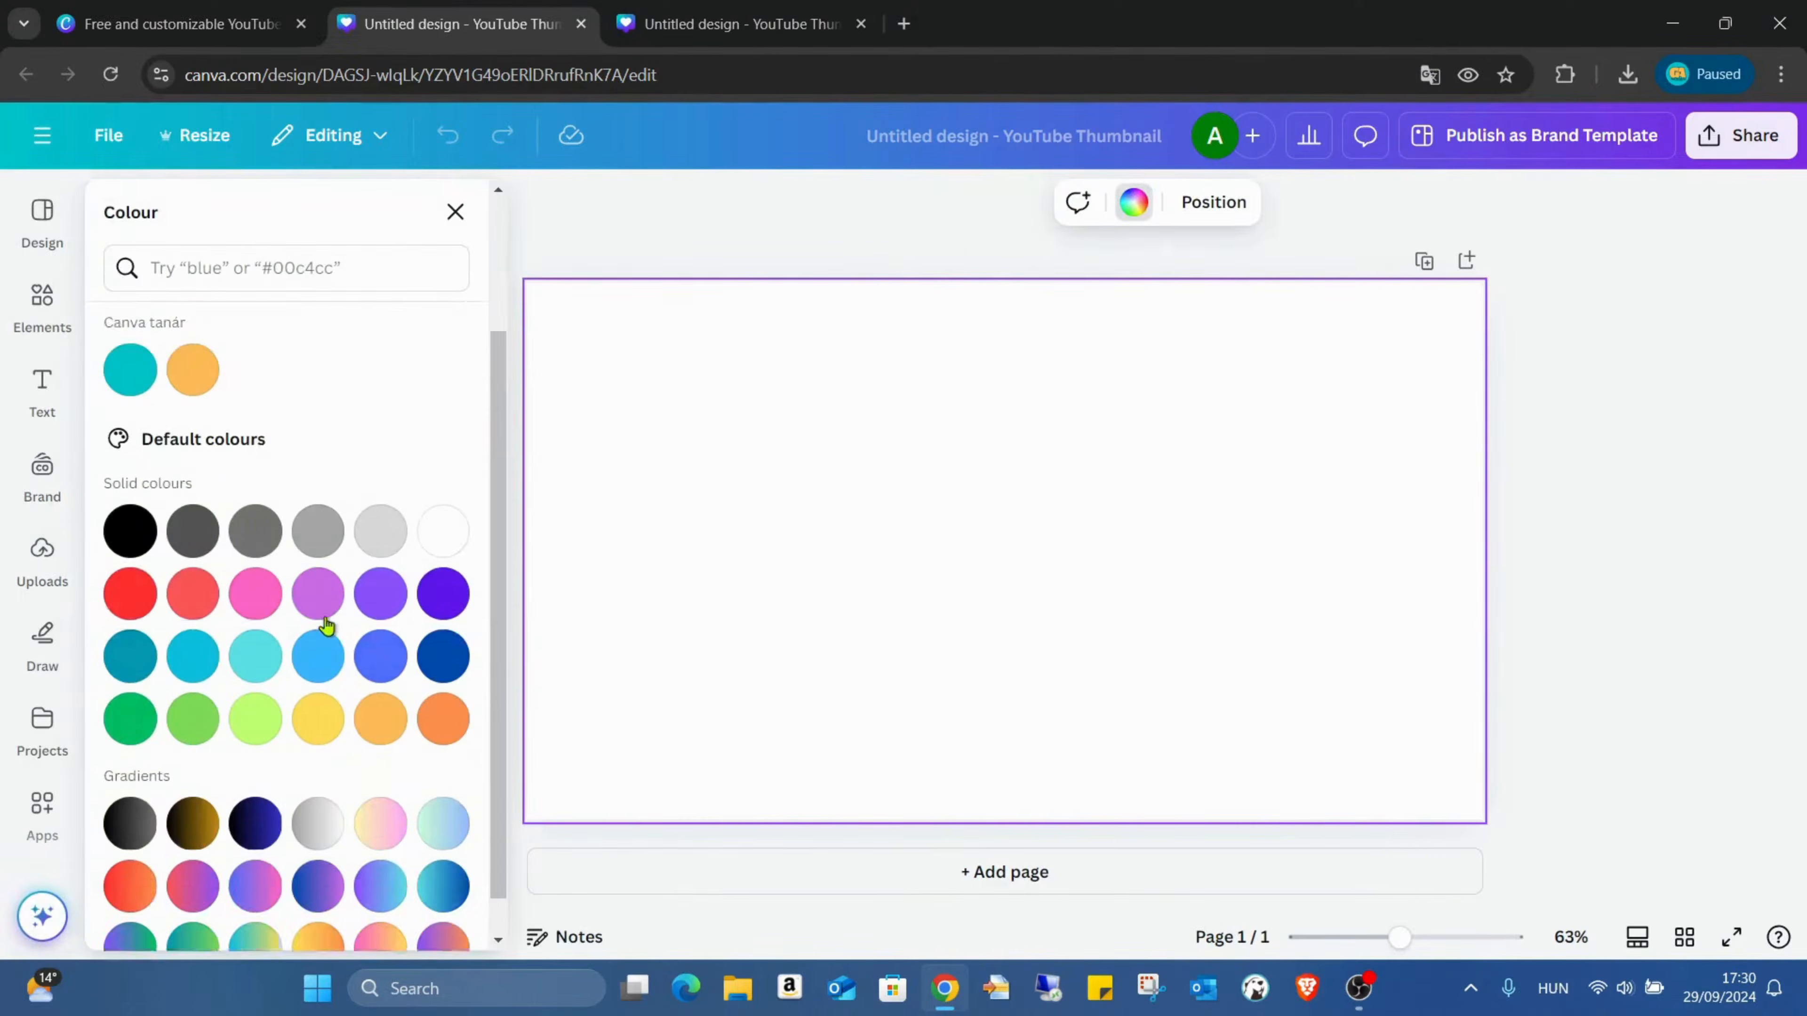
{"action": "left_click", "coordinate": [253, 844]}
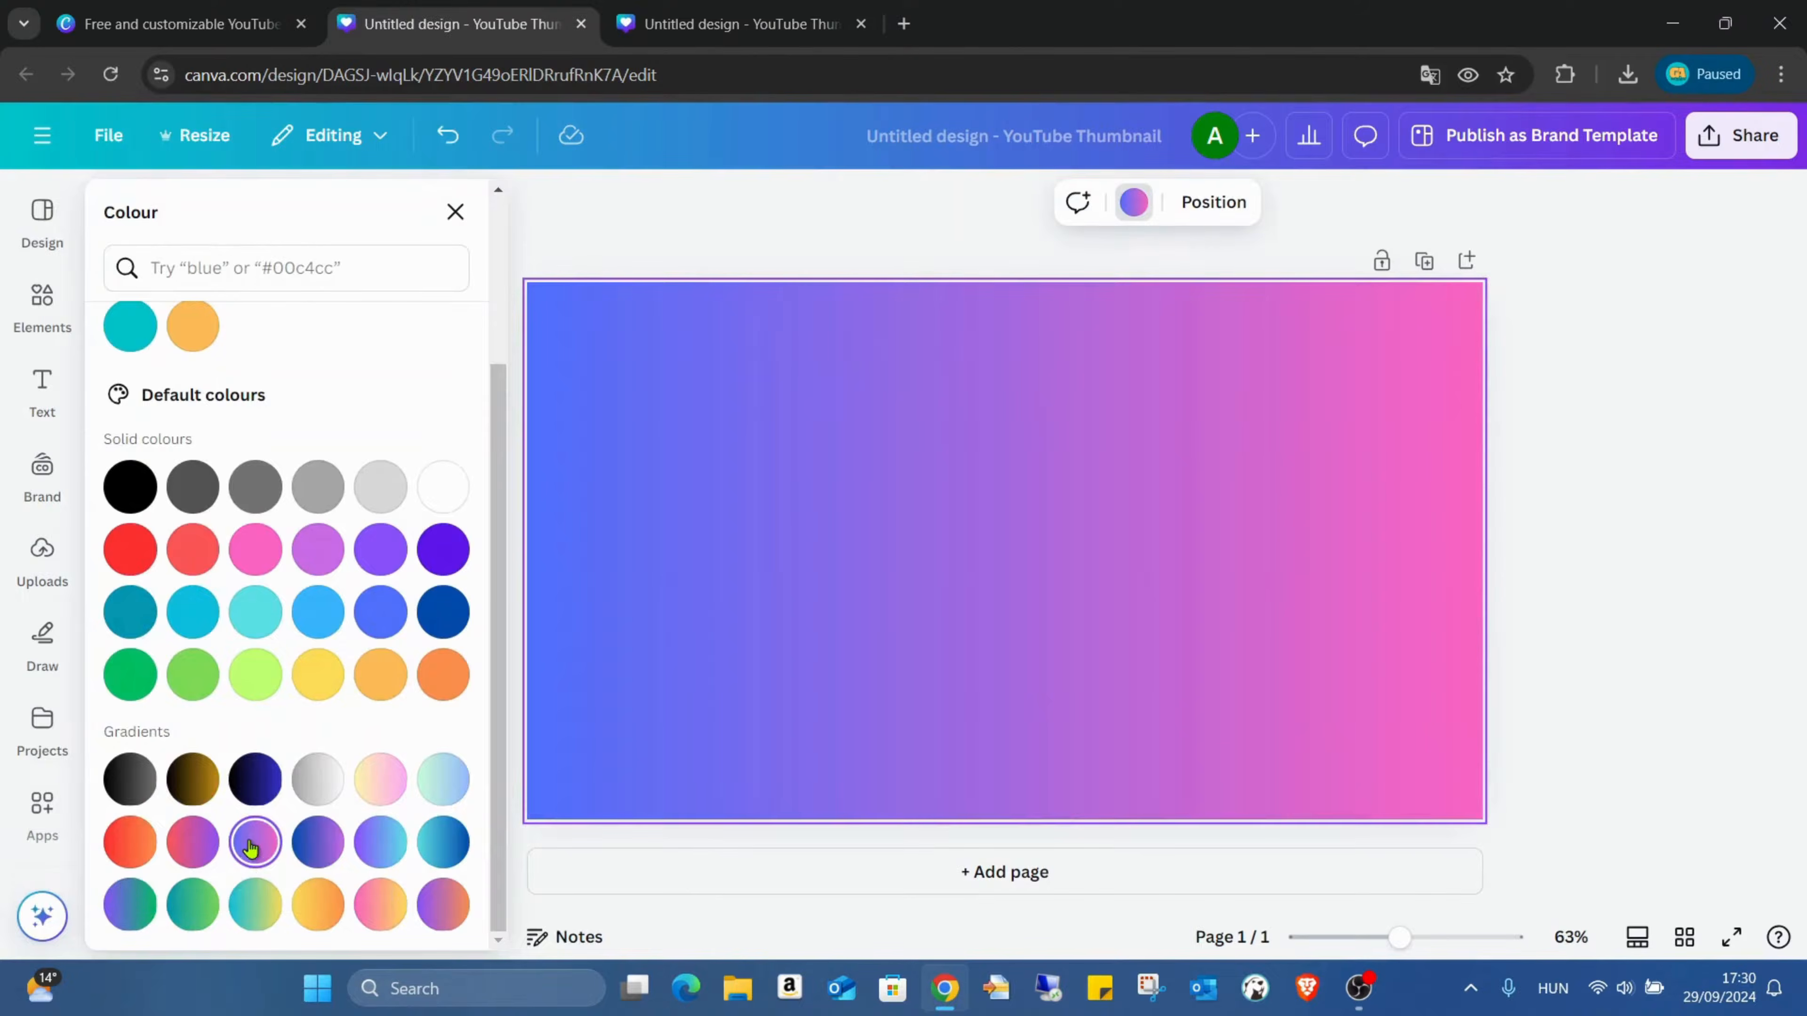
{"action": "left_click", "coordinate": [203, 842]}
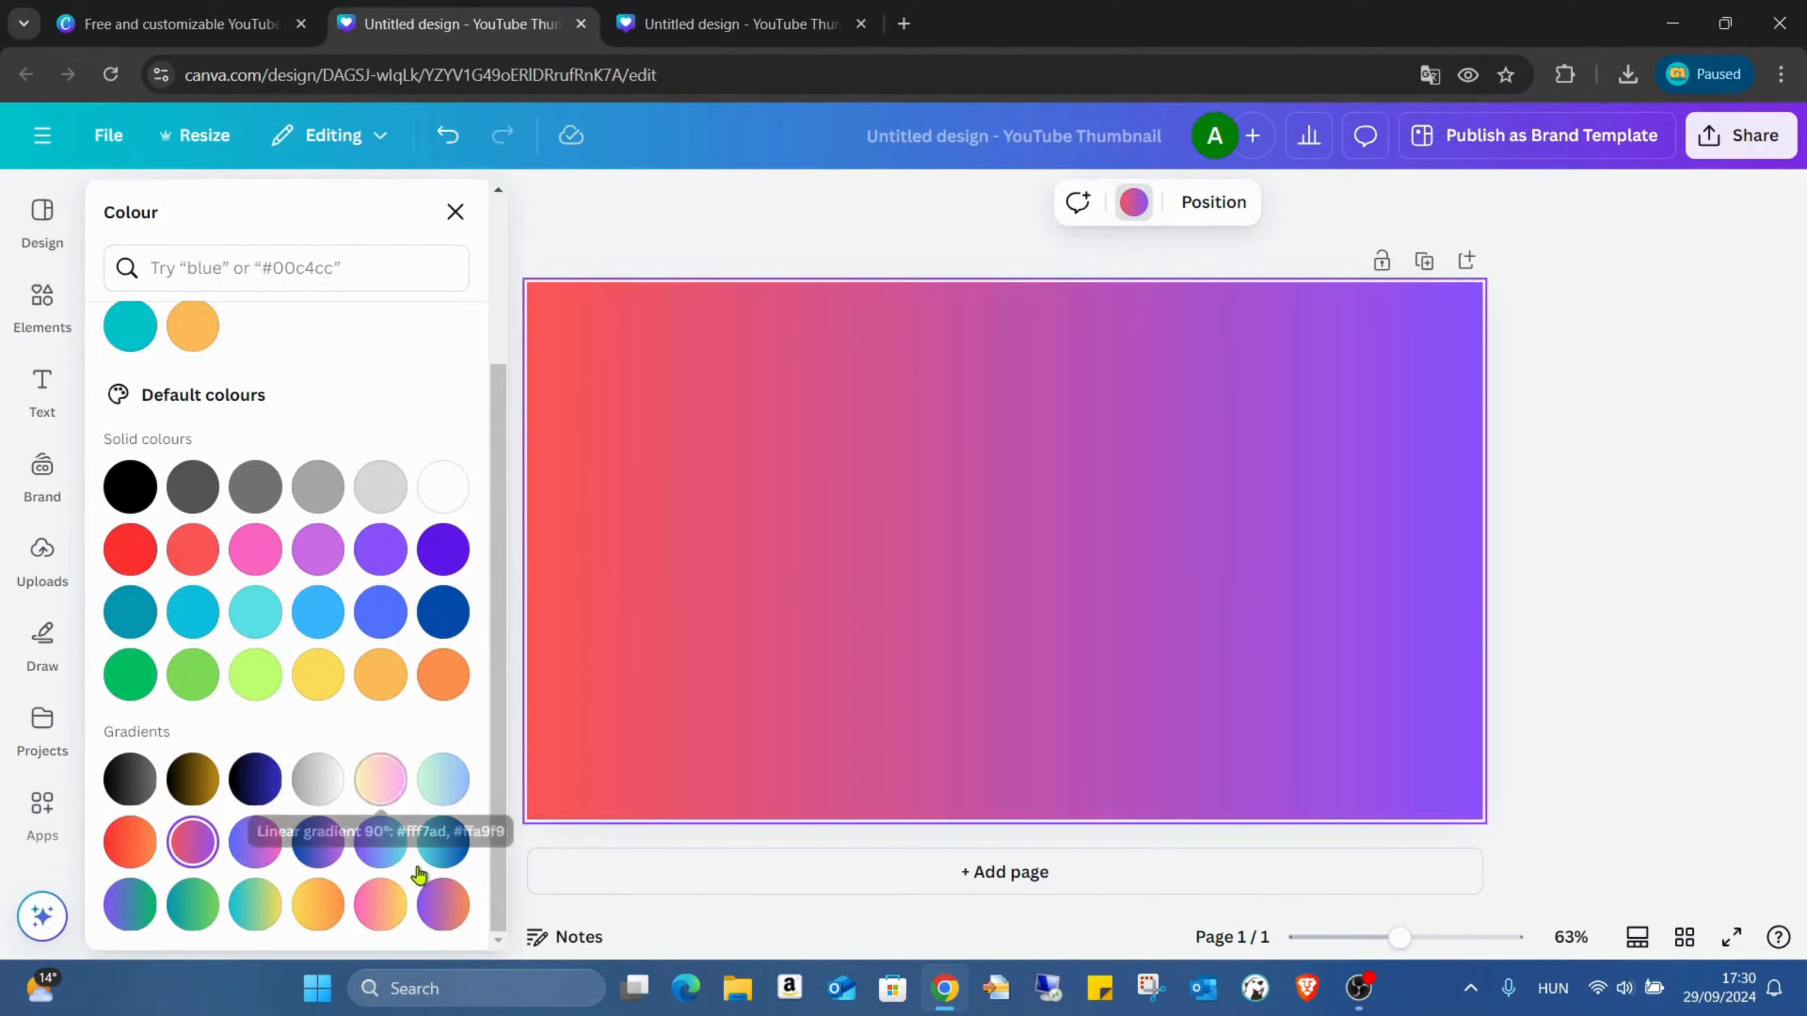
{"action": "left_click", "coordinate": [383, 913]}
{"action": "left_click", "coordinate": [381, 784]}
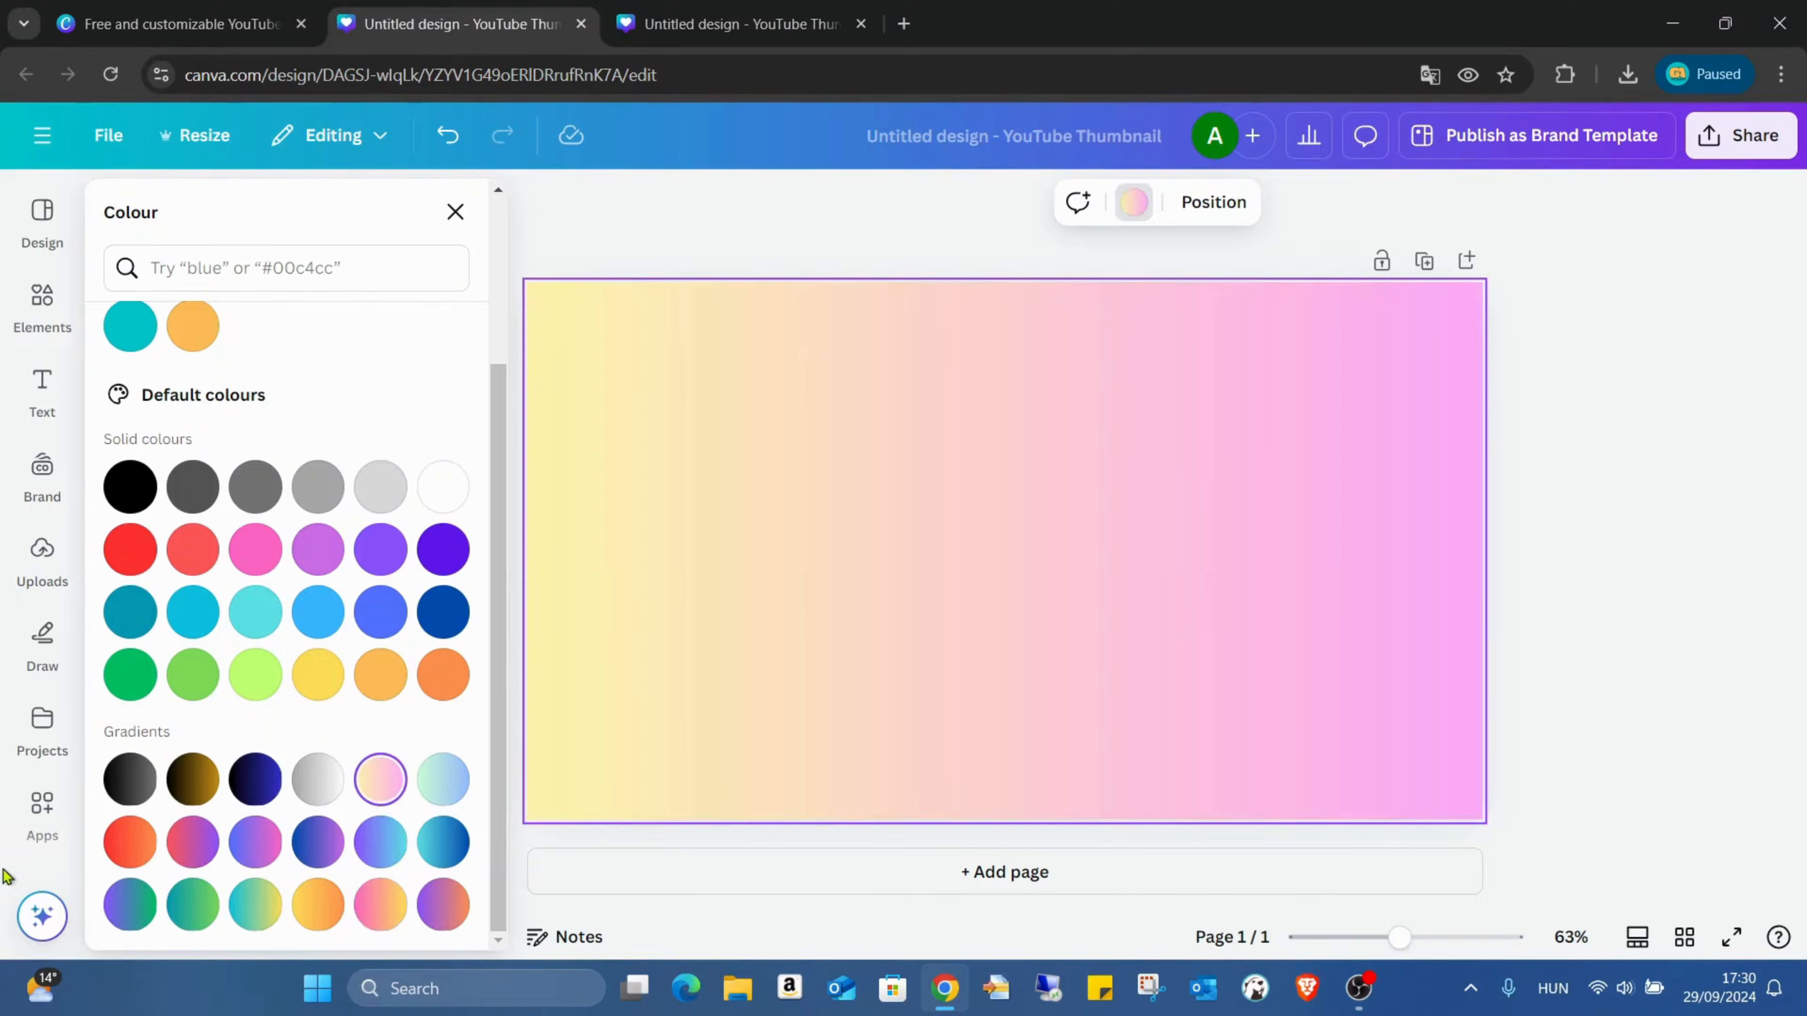
{"action": "left_click", "coordinate": [109, 848]}
{"action": "key", "text": "Escape"}
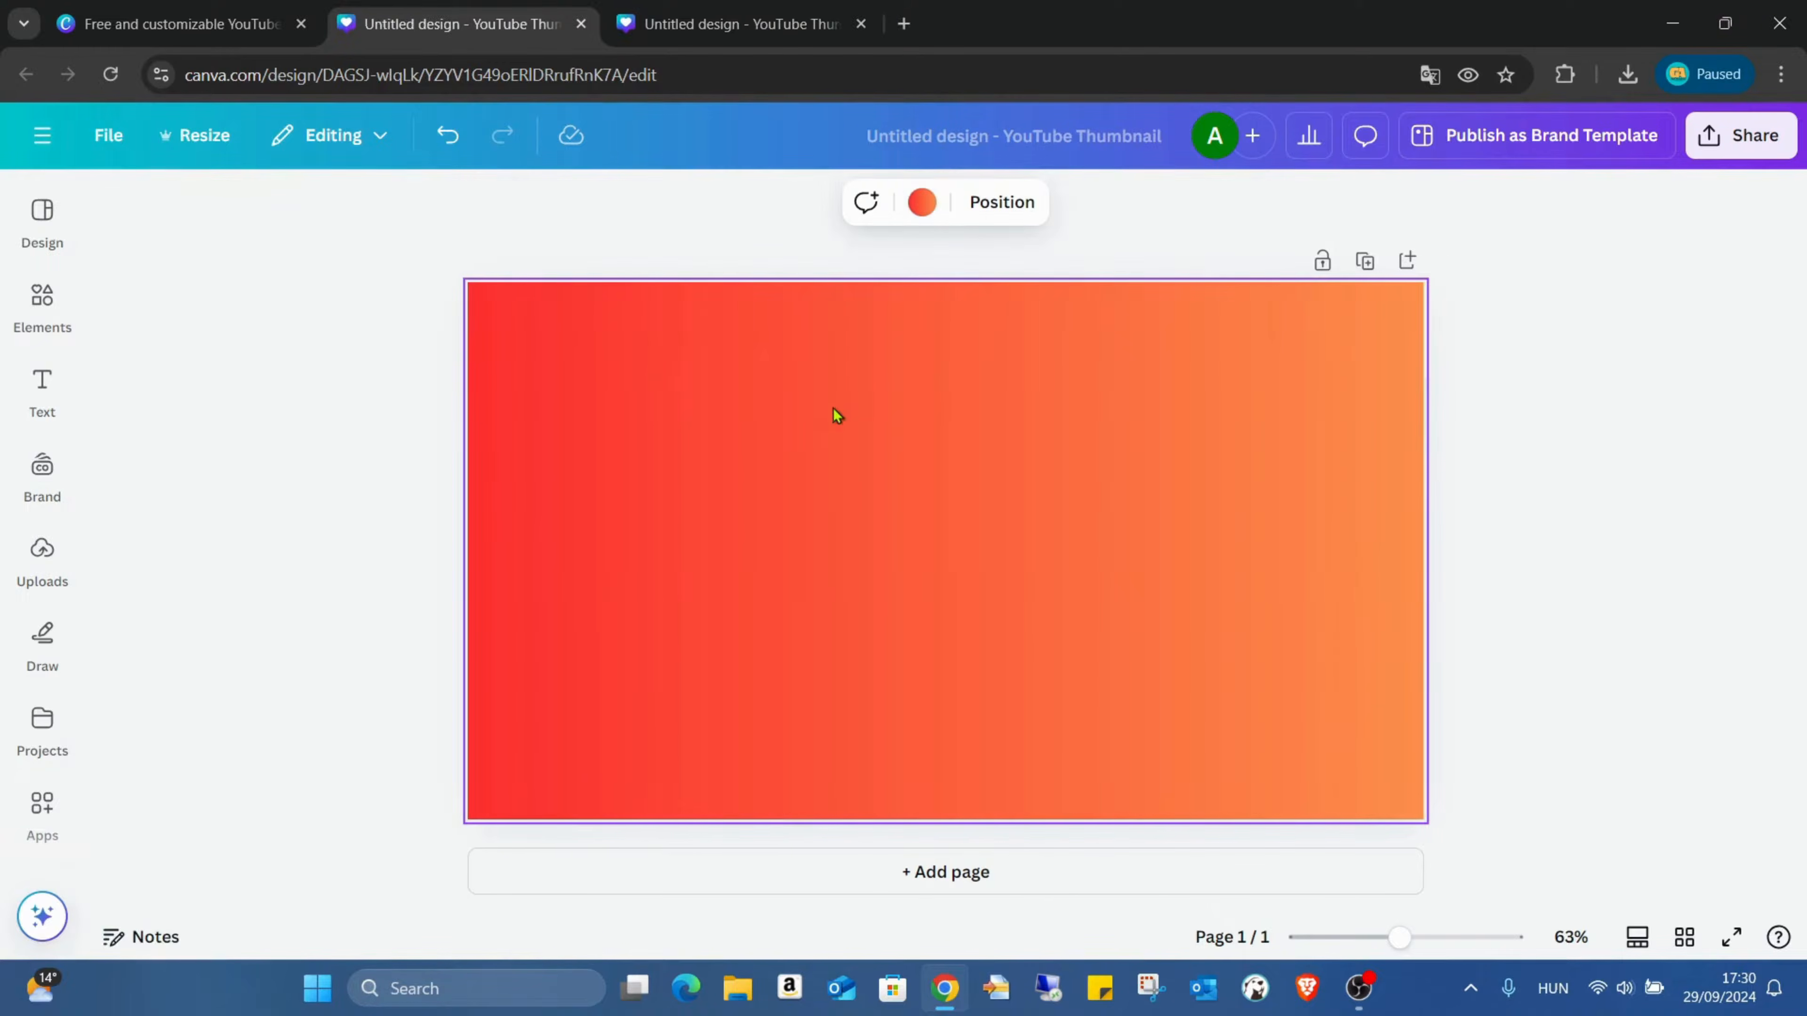
Step: Search the elements for "CAT" photos and filter them to square orientation
{"action": "left_click", "coordinate": [42, 303]}
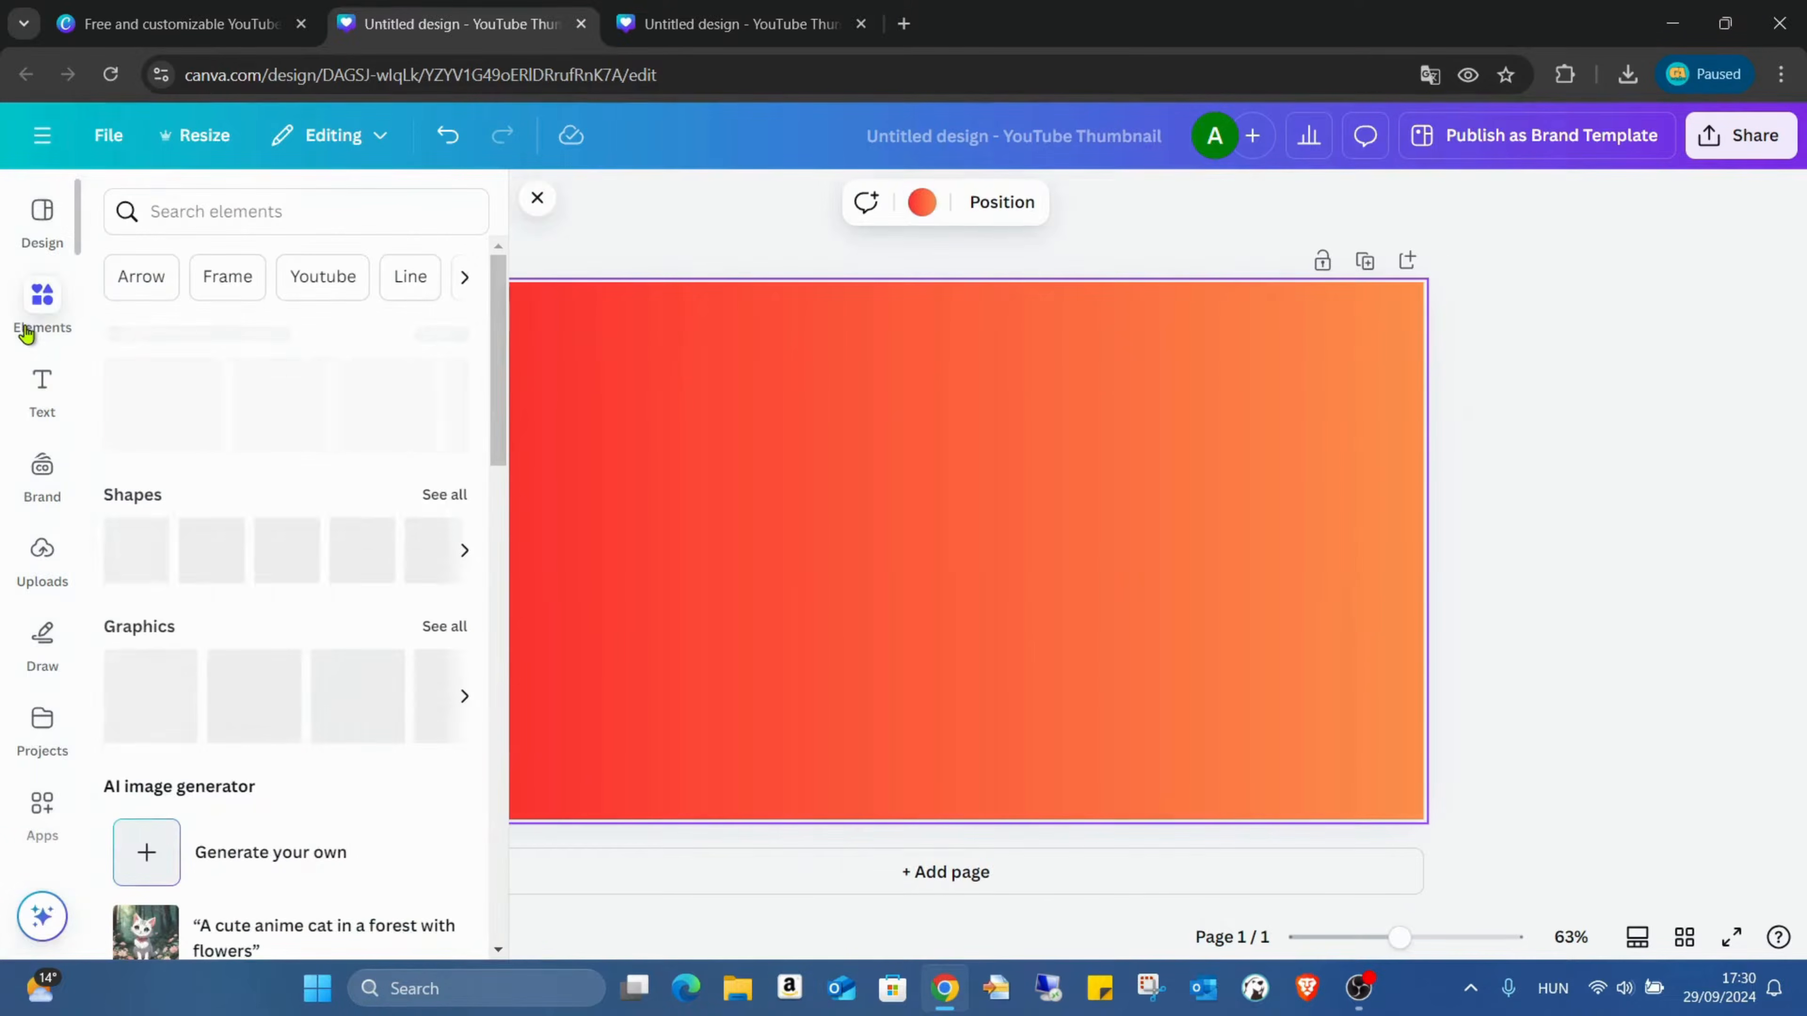
{"action": "left_click", "coordinate": [303, 207]}
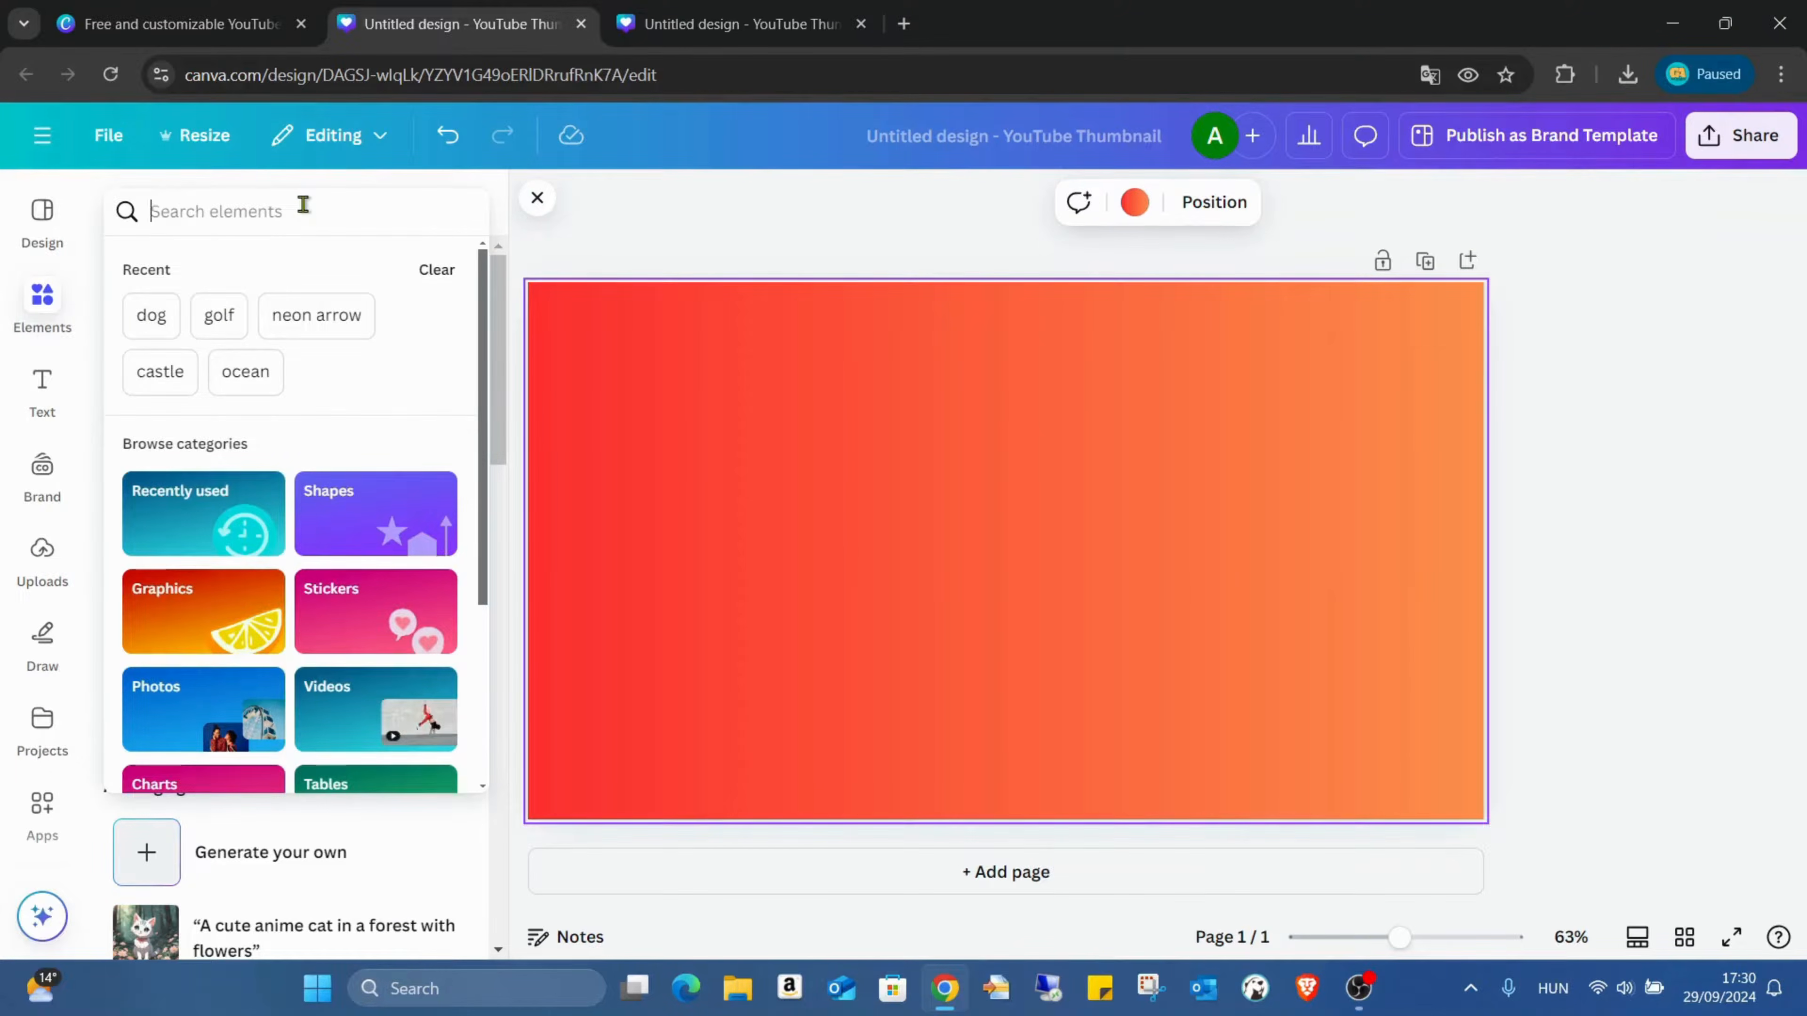
{"action": "type", "text": "CAT"}
{"action": "key", "text": "Return"}
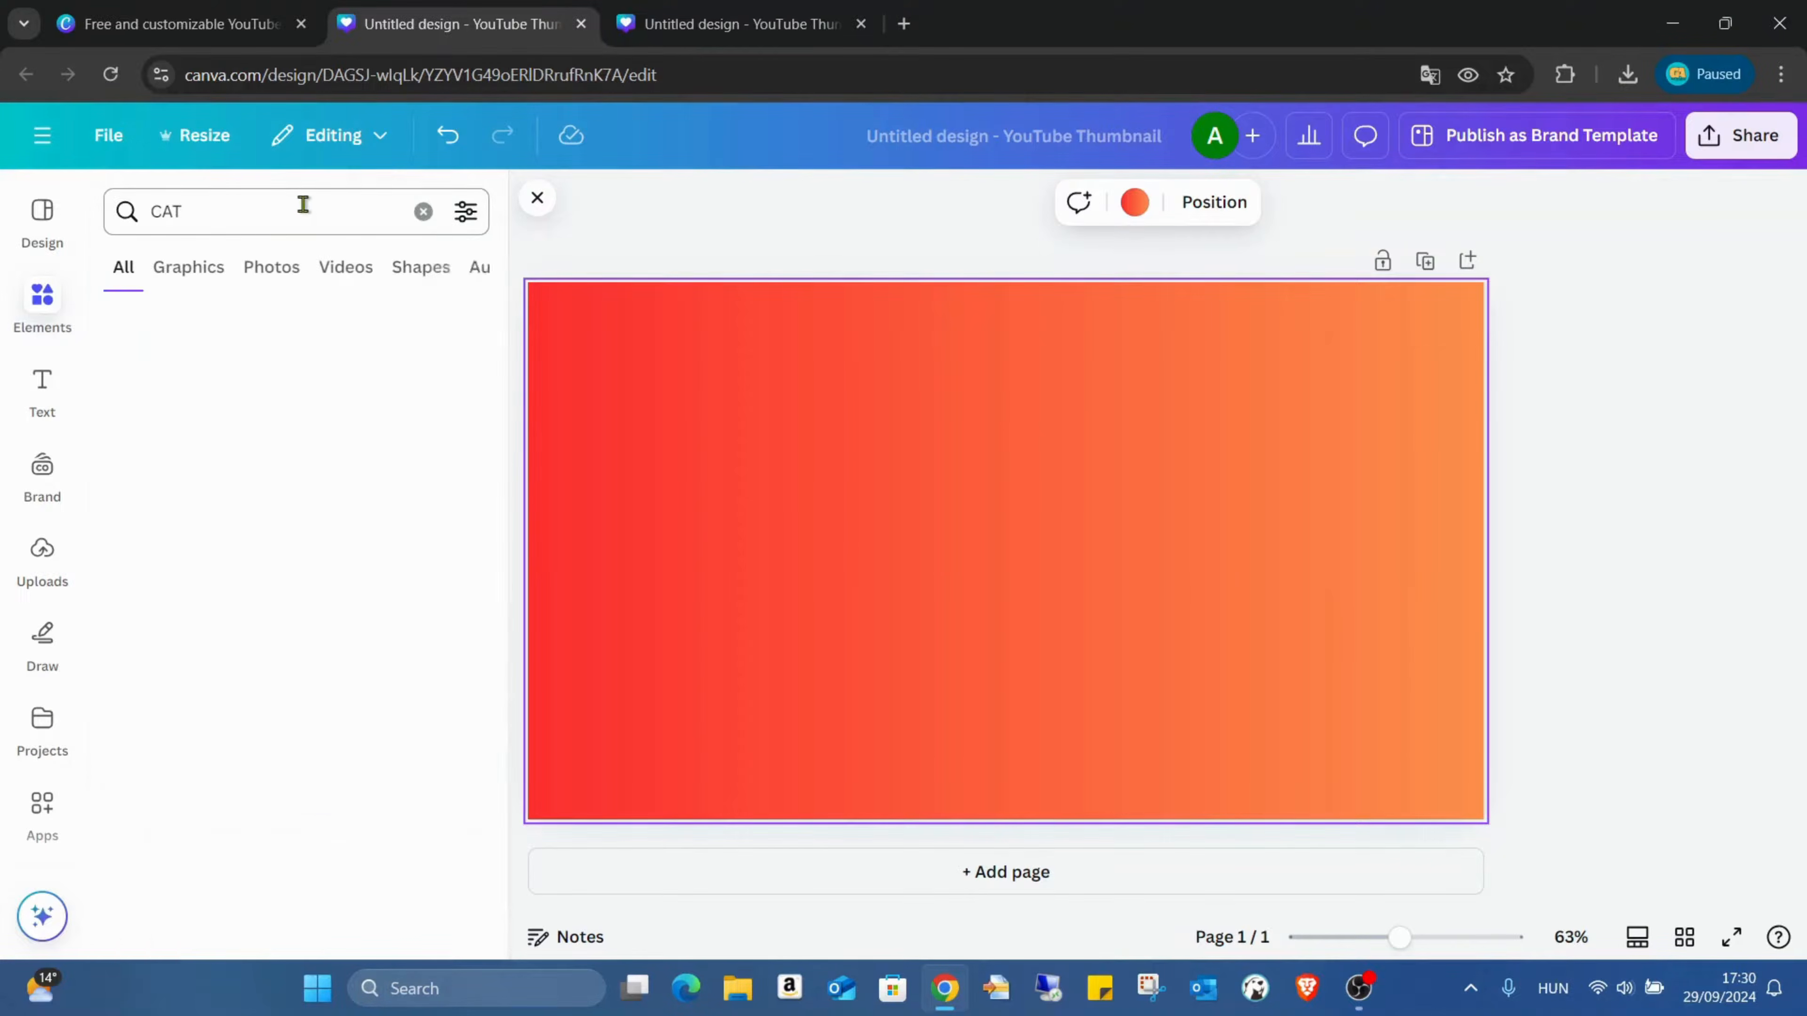
{"action": "left_click", "coordinate": [274, 269]}
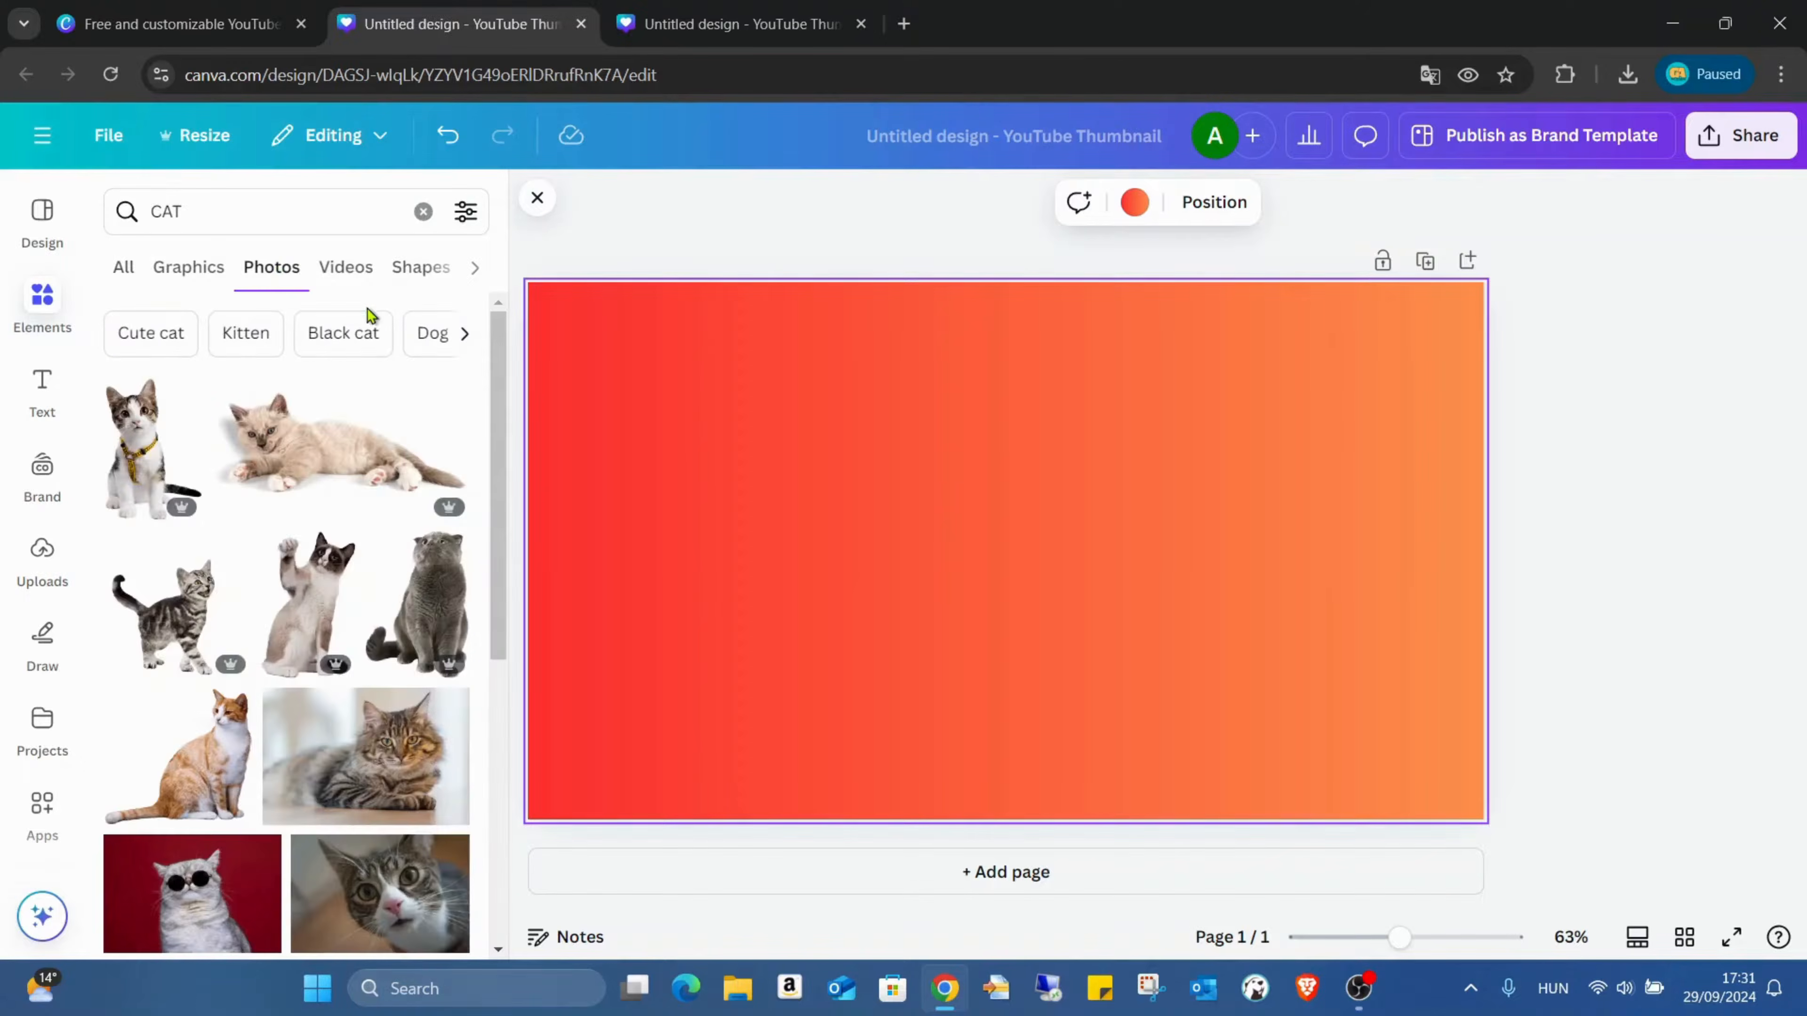
{"action": "left_click", "coordinate": [467, 212]}
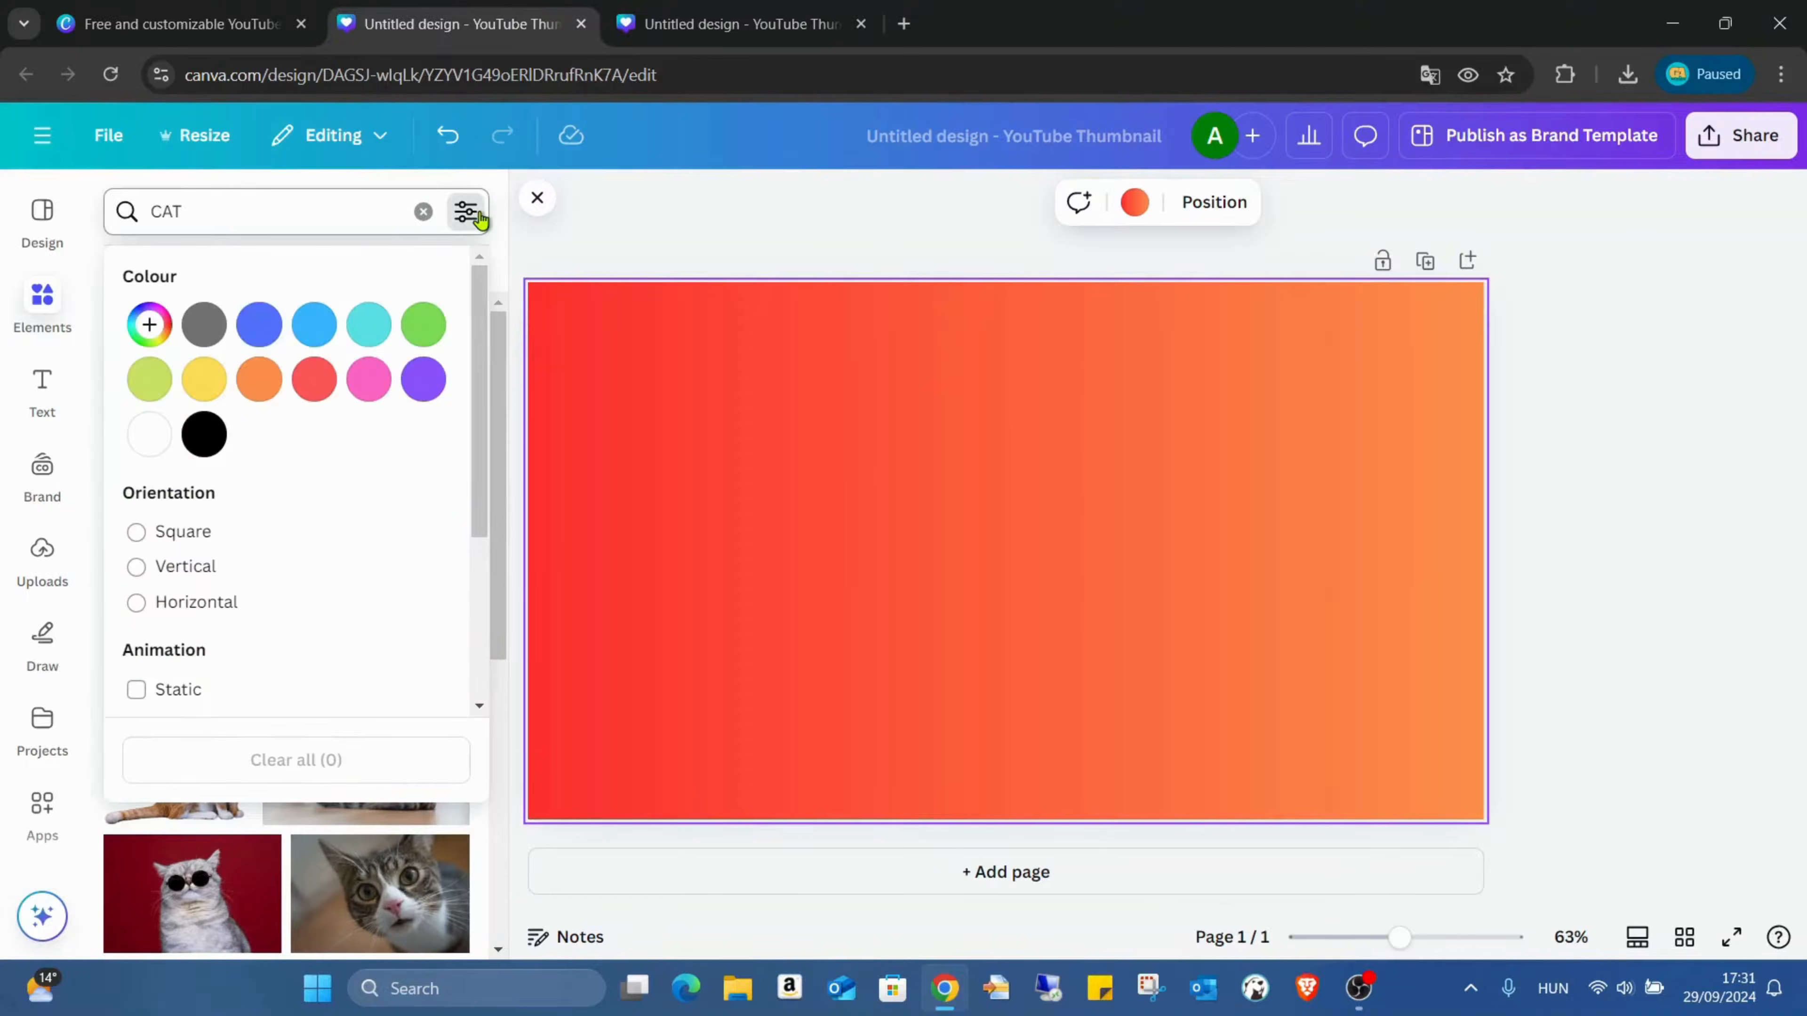
{"action": "left_click", "coordinate": [199, 540]}
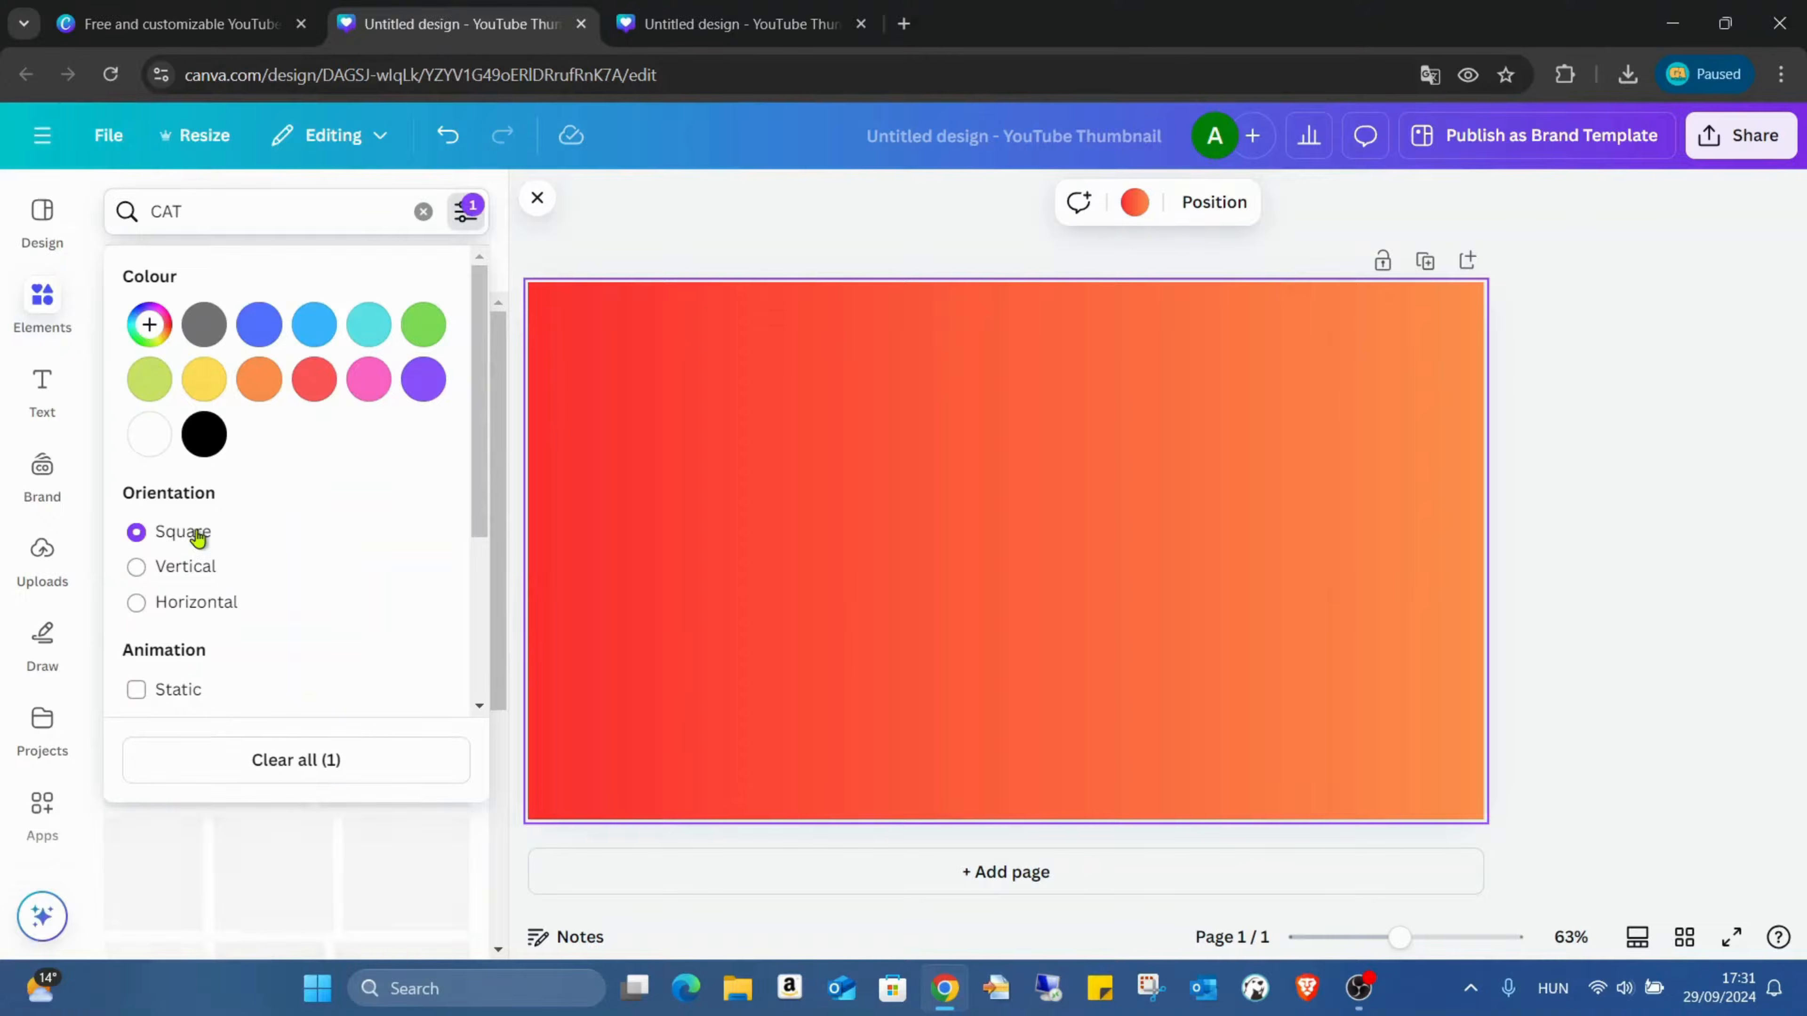
{"action": "left_click", "coordinate": [679, 575]}
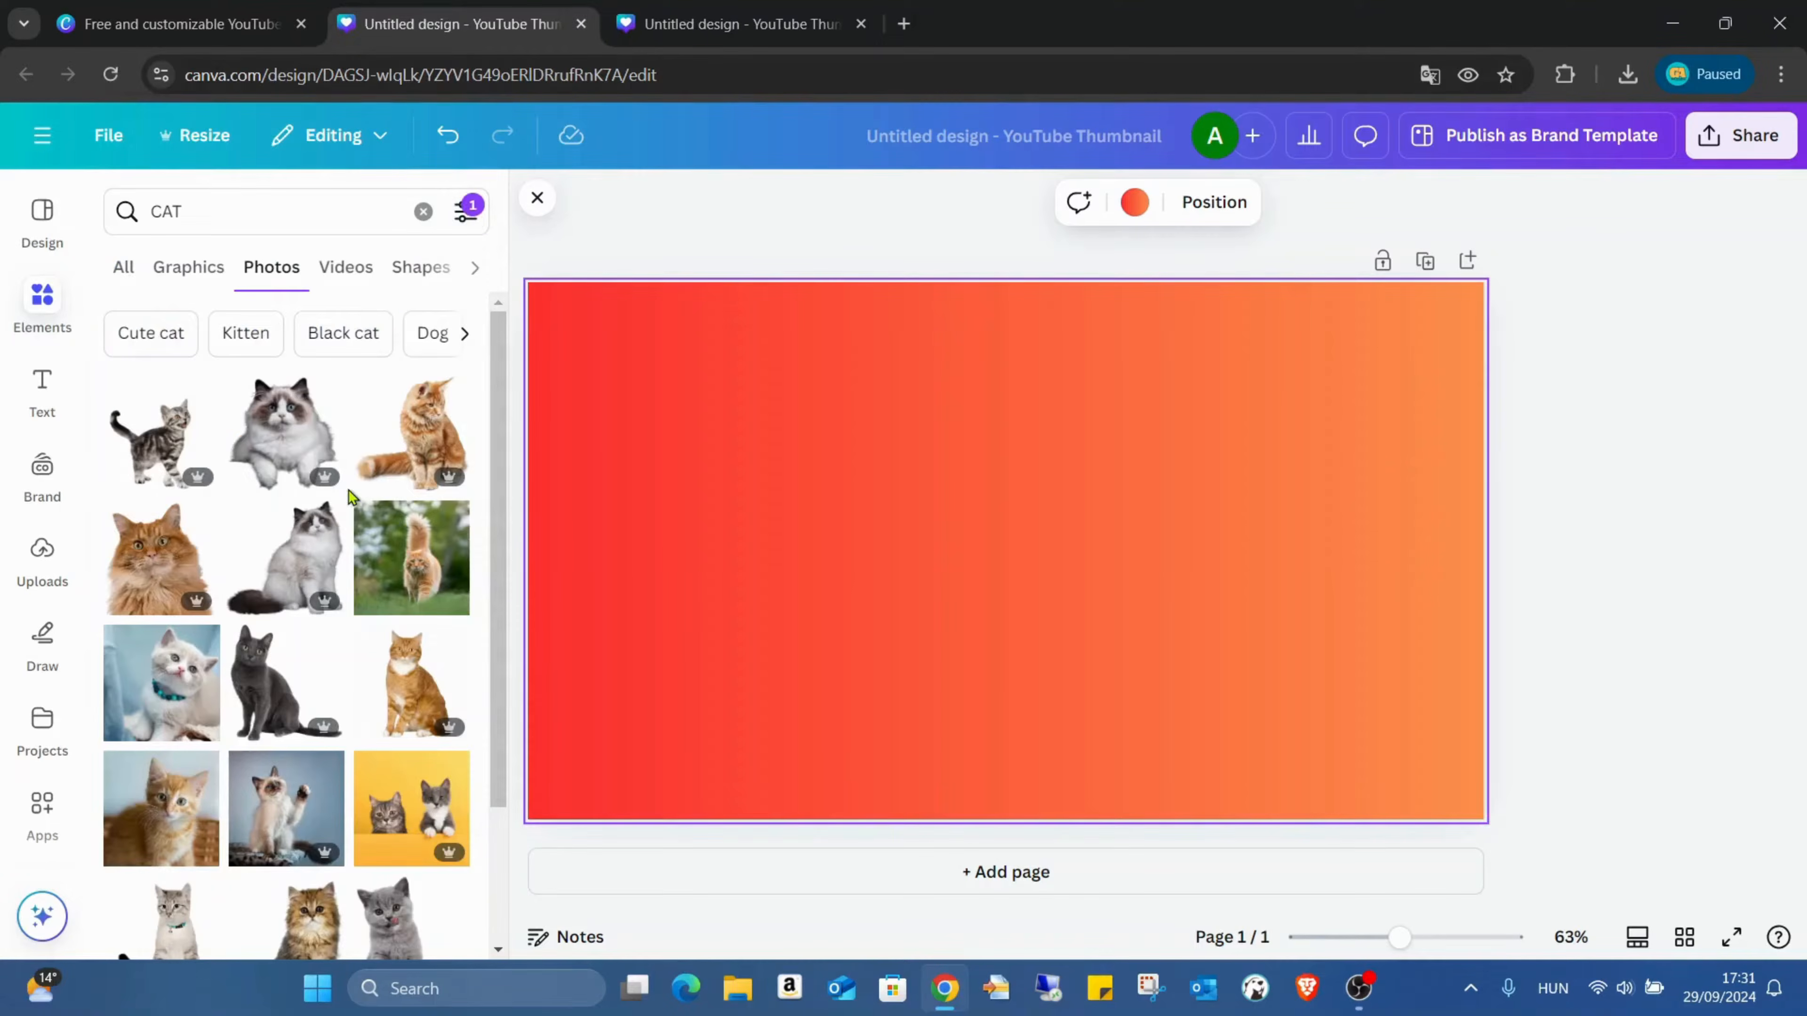
Step: Browse the square cat photos and insert the open-mouthed tabby kitten lying on a patterned red fabric
{"action": "scroll", "coordinate": [391, 497], "scroll_direction": "down", "scroll_amount": 2}
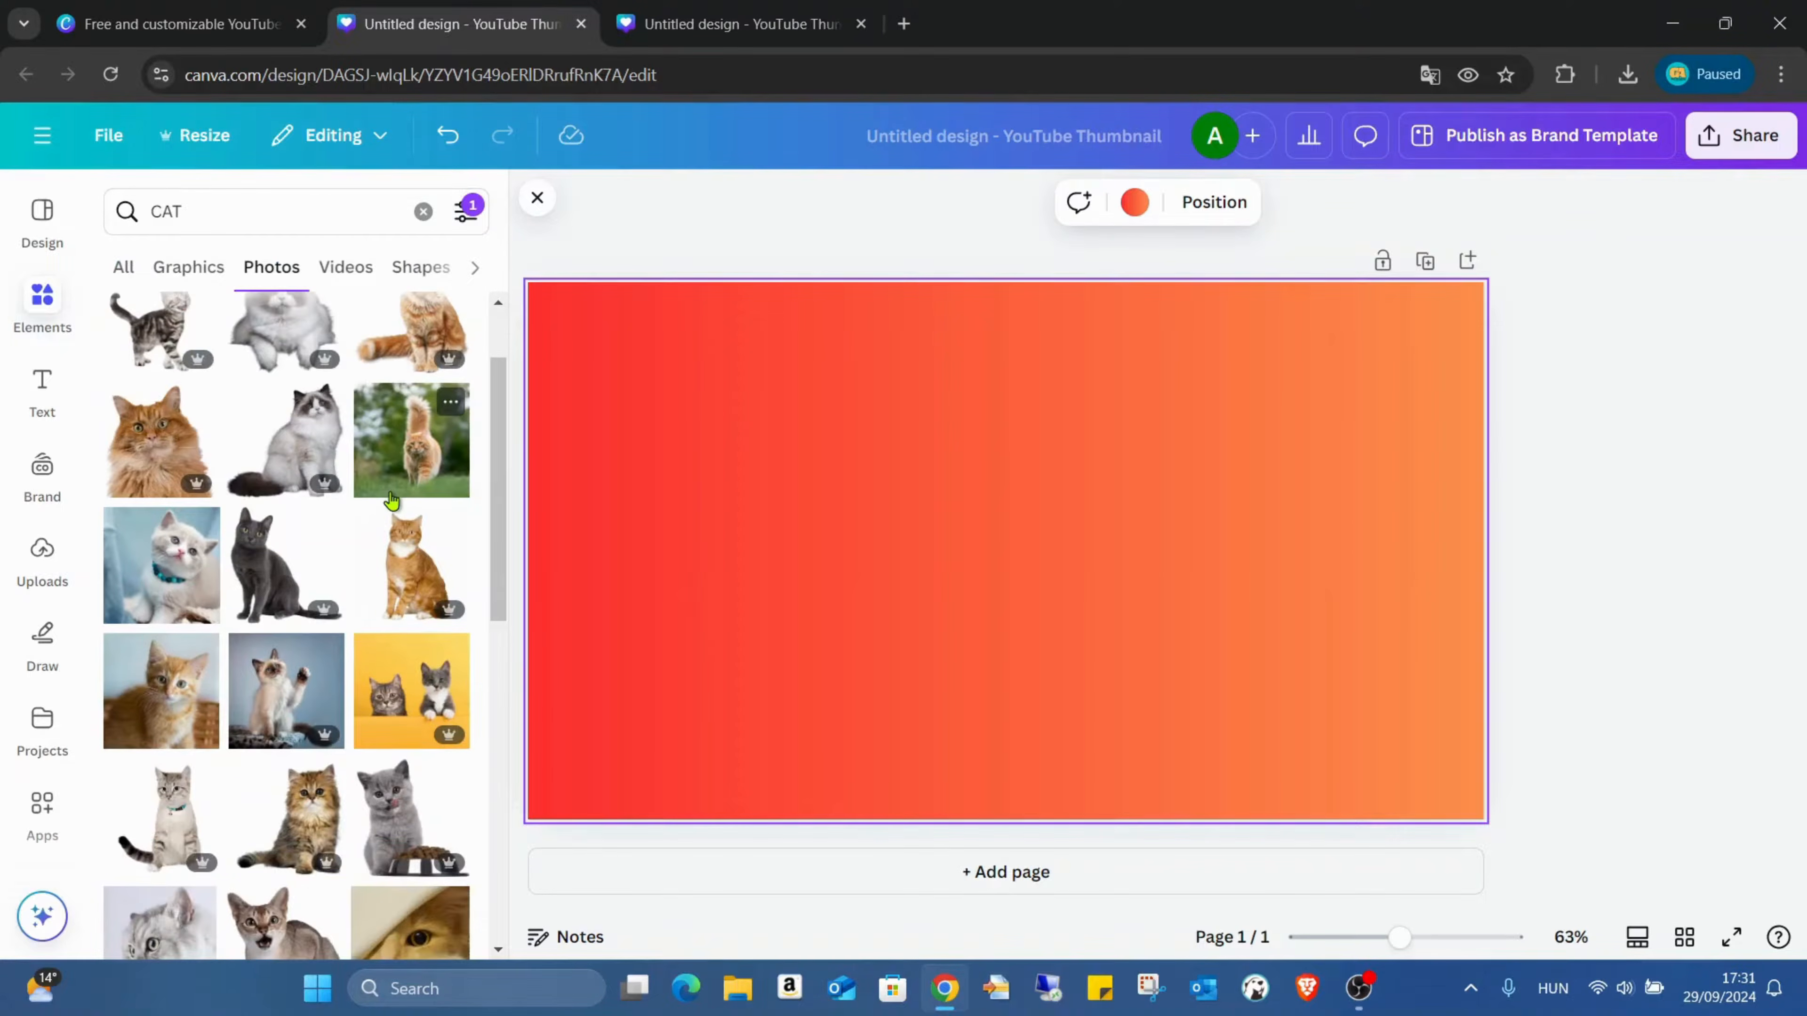
{"action": "scroll", "coordinate": [392, 497], "scroll_direction": "down", "scroll_amount": 6}
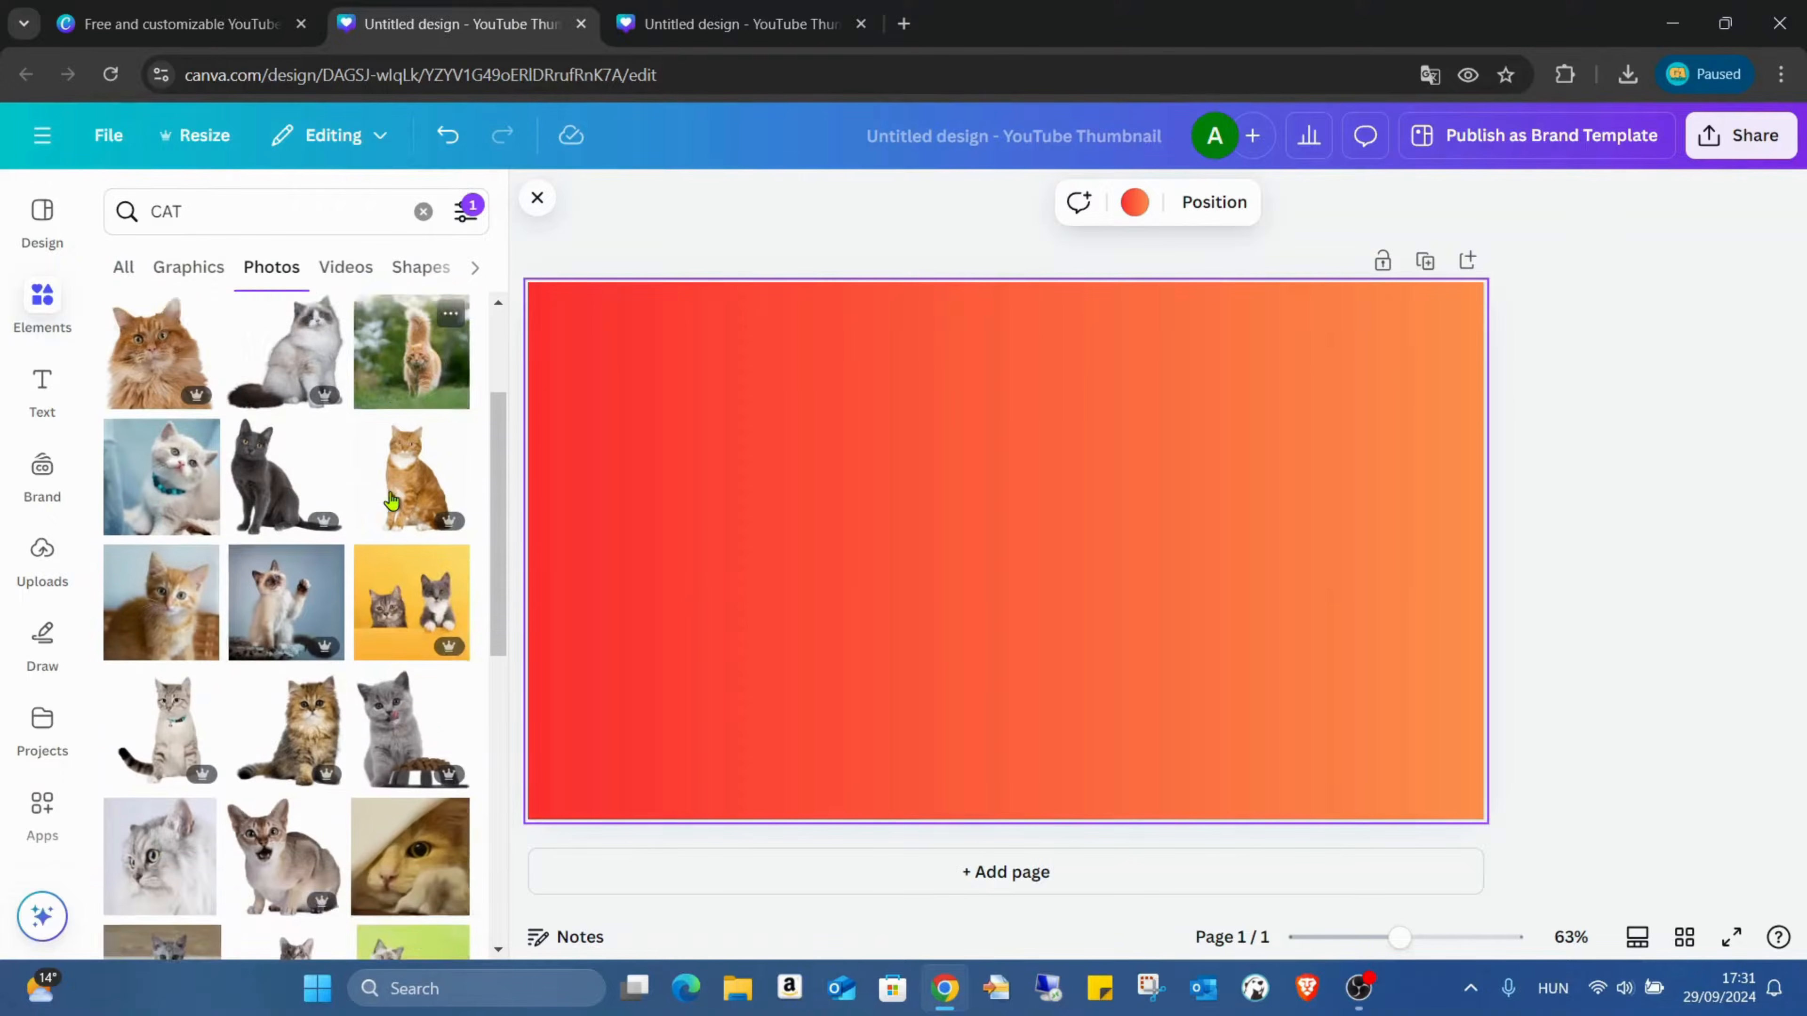
{"action": "scroll", "coordinate": [419, 562], "scroll_direction": "down", "scroll_amount": 3}
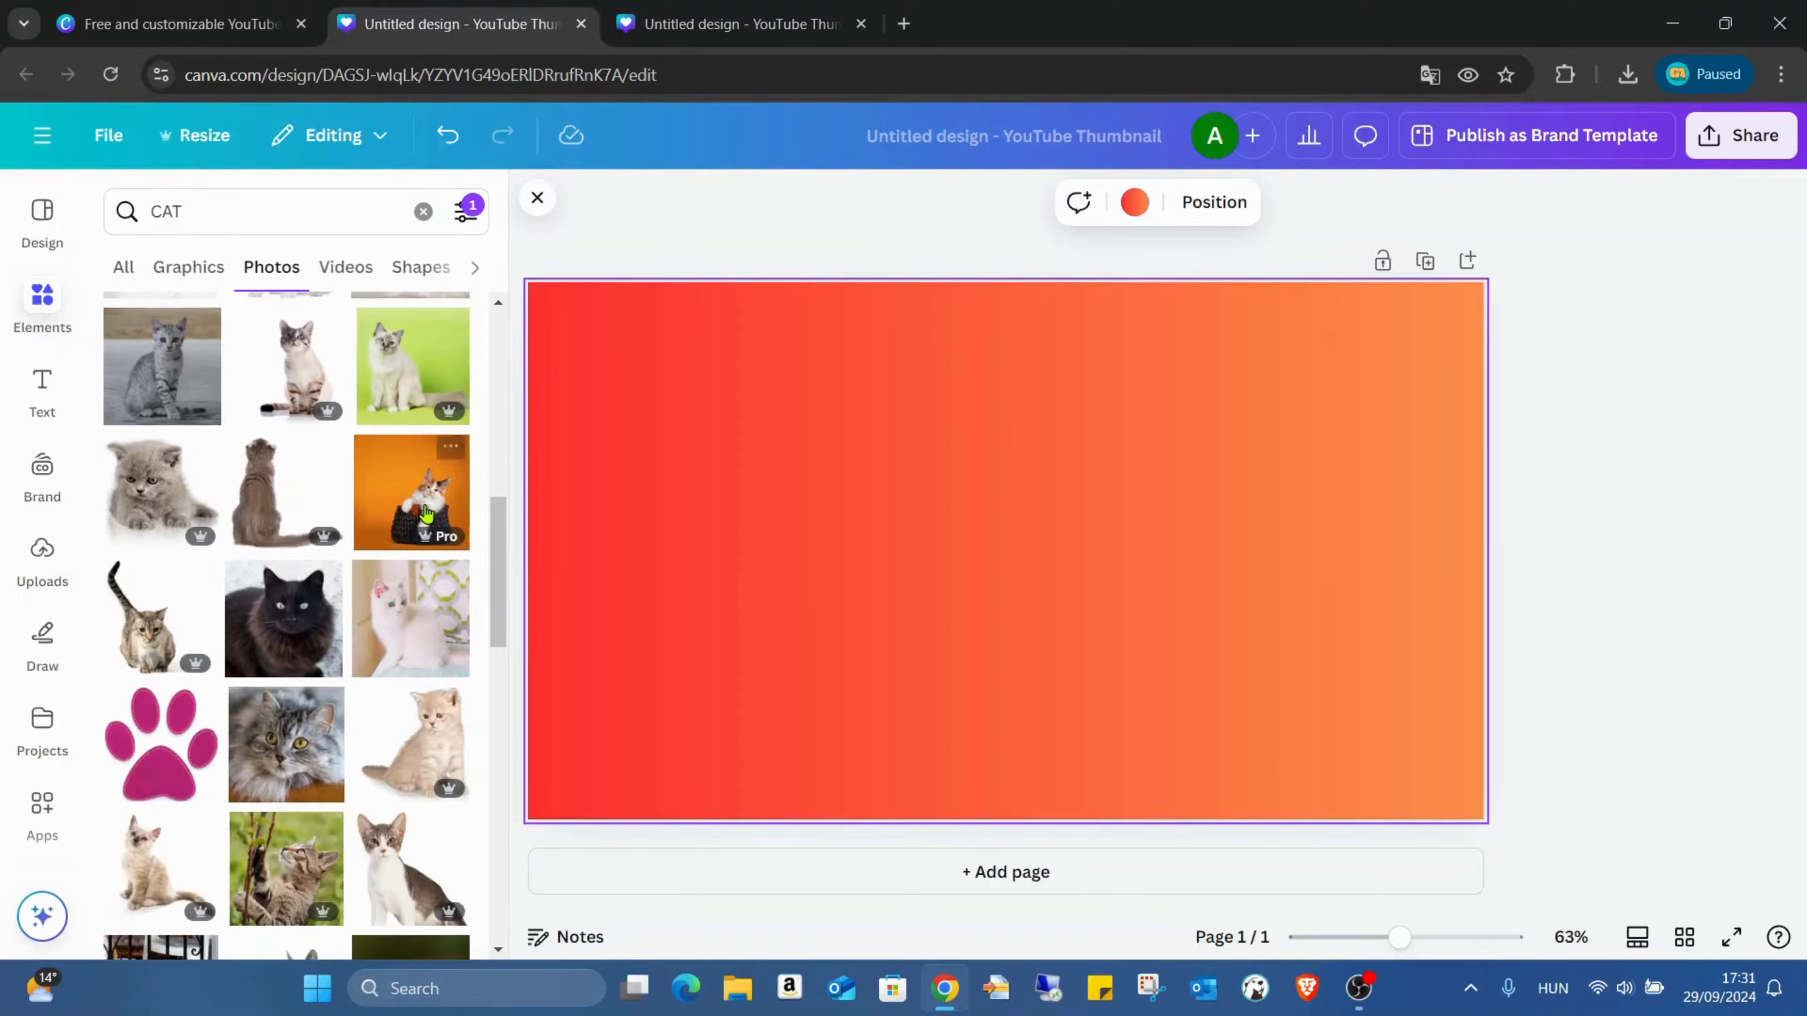
{"action": "scroll", "coordinate": [418, 574], "scroll_direction": "up", "scroll_amount": 3}
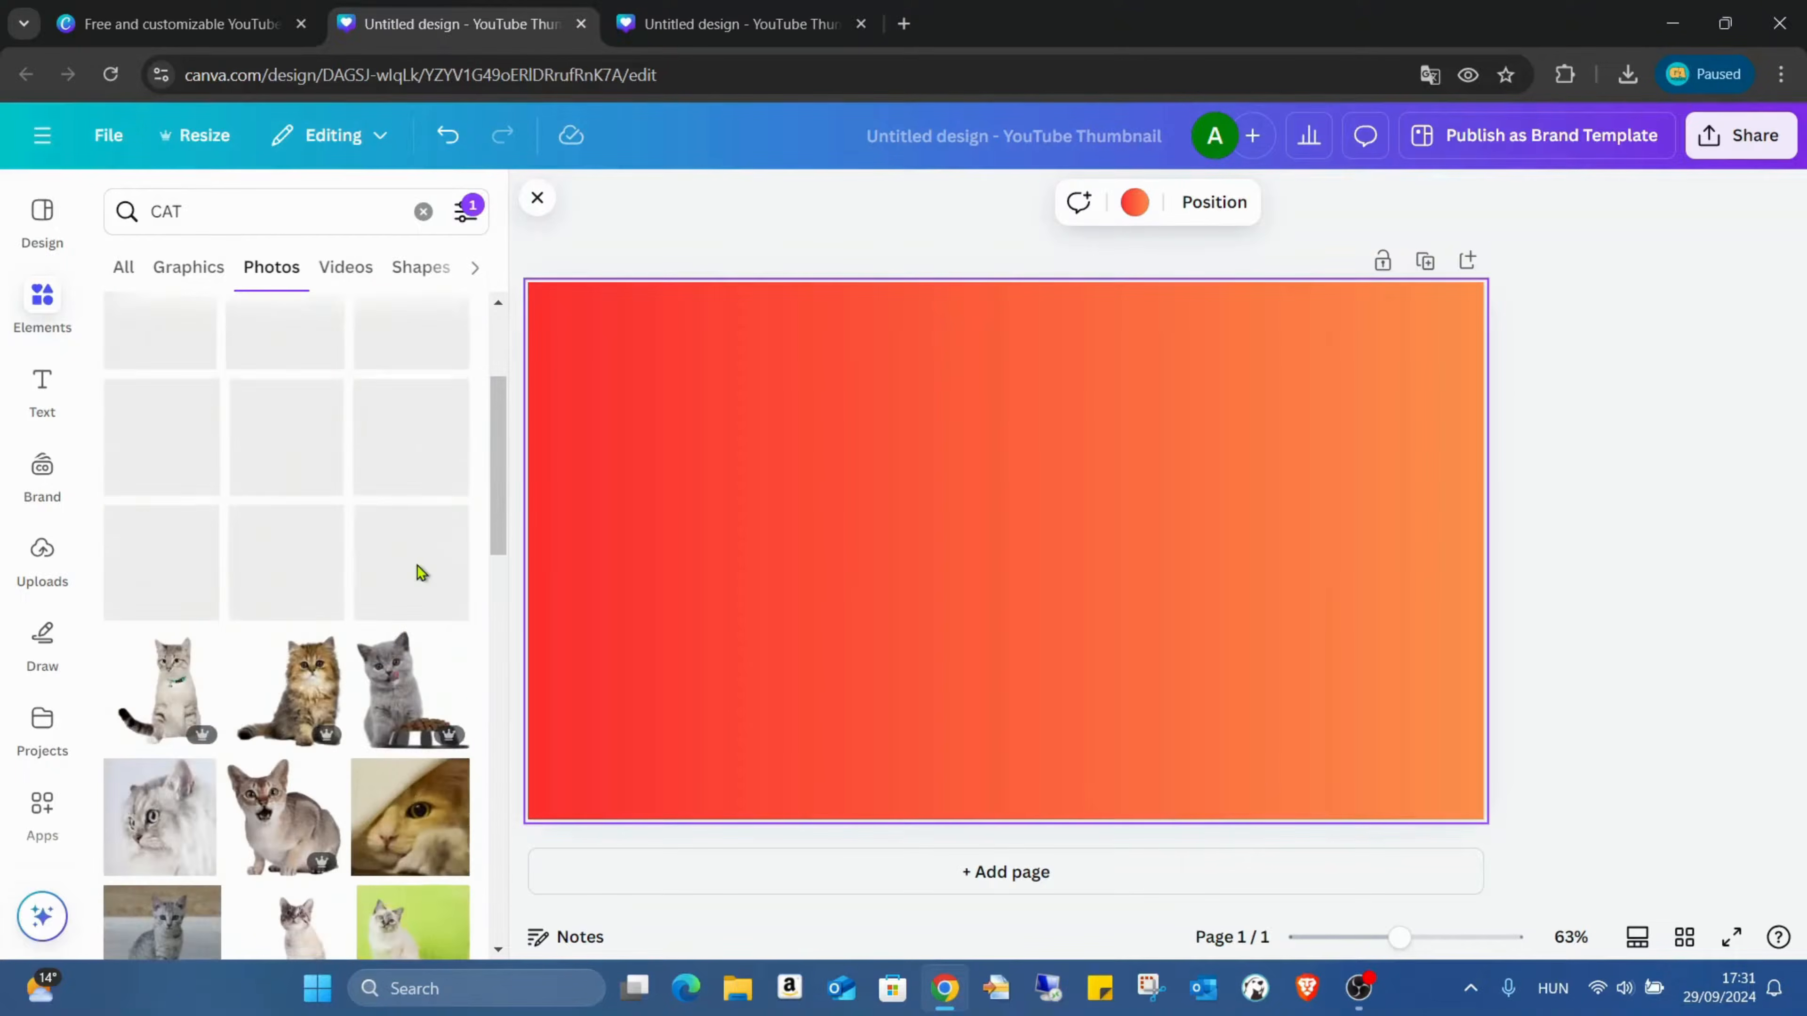
{"action": "scroll", "coordinate": [384, 486], "scroll_direction": "up", "scroll_amount": 7}
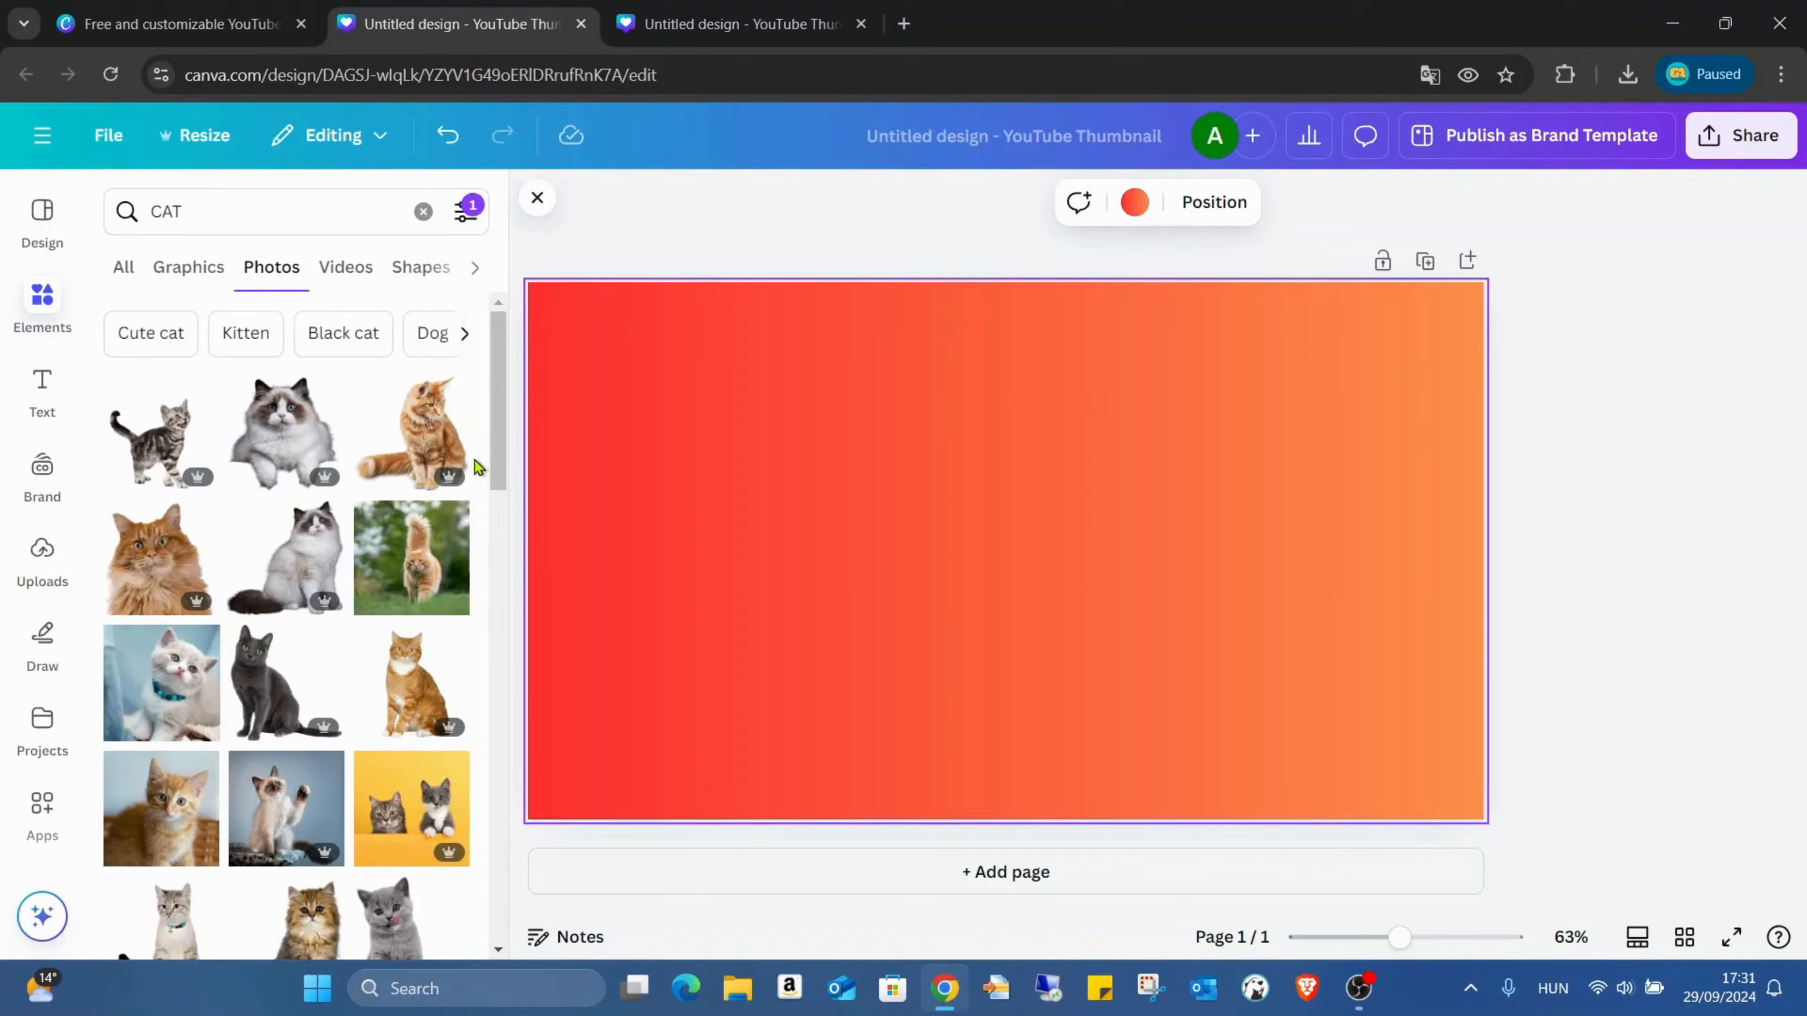
{"action": "scroll", "coordinate": [401, 420], "scroll_direction": "down", "scroll_amount": 10}
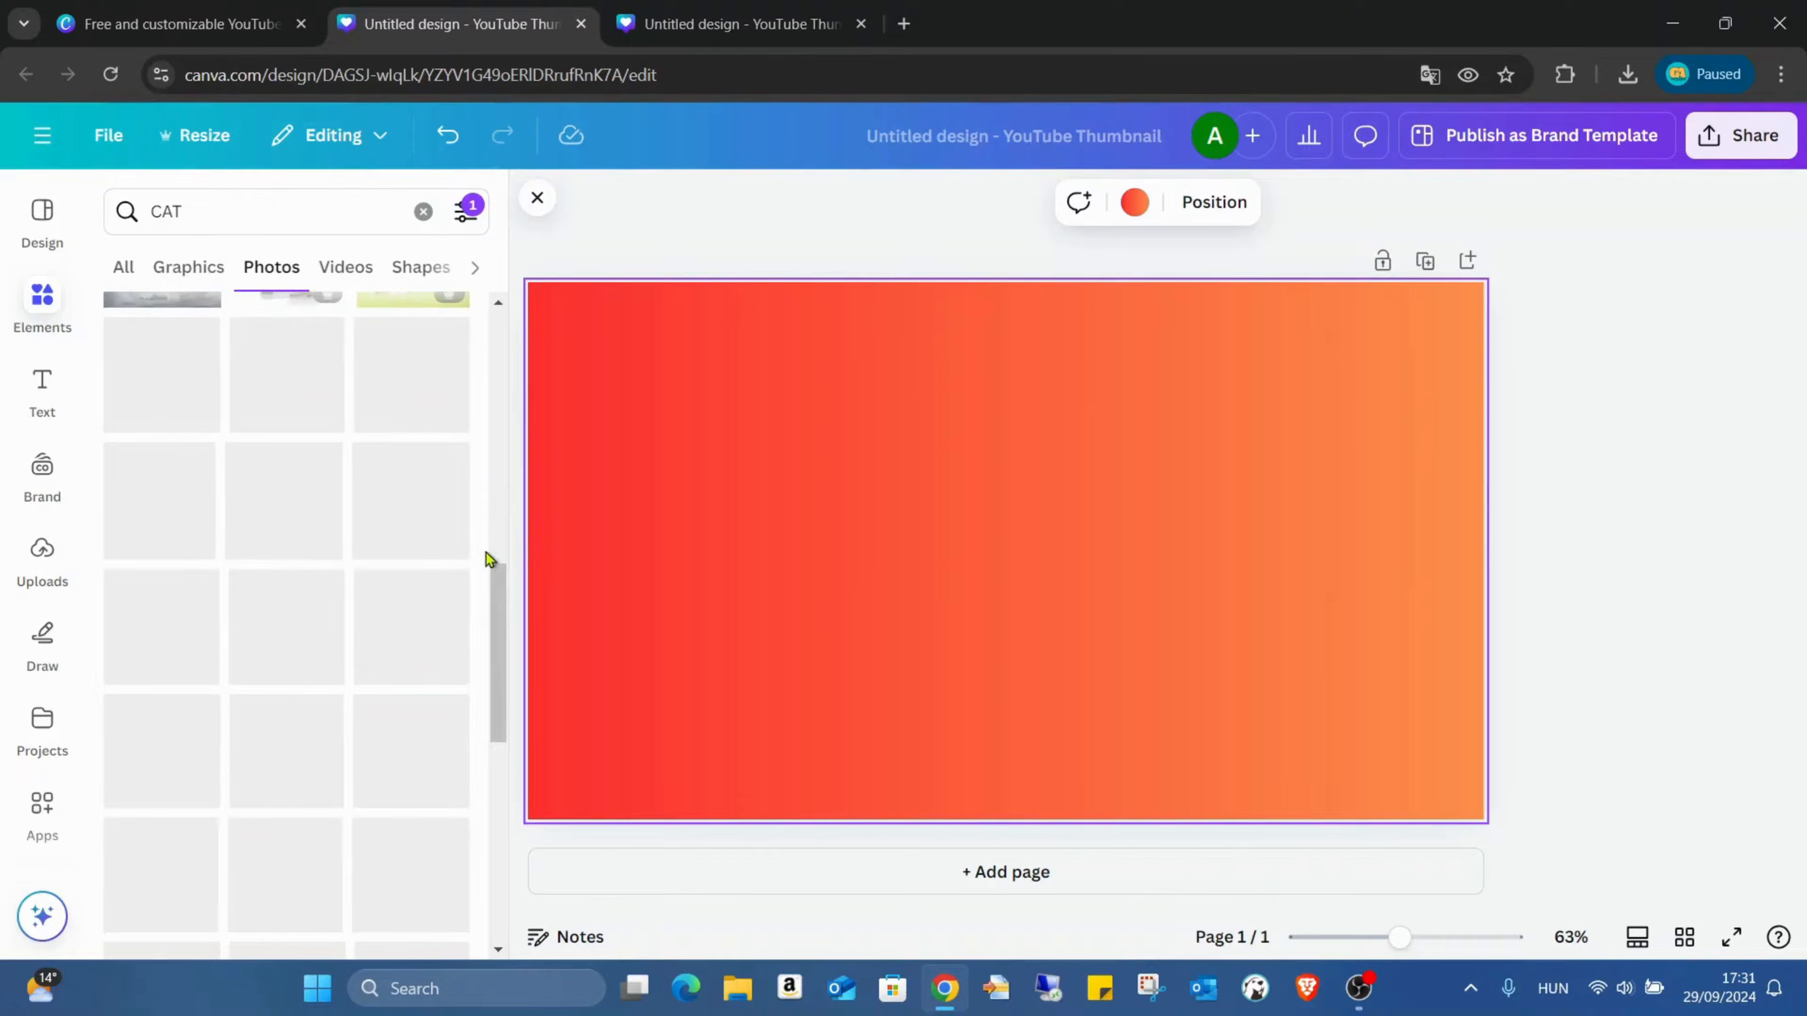
{"action": "scroll", "coordinate": [436, 436], "scroll_direction": "down", "scroll_amount": 3}
{"action": "scroll", "coordinate": [439, 441], "scroll_direction": "down", "scroll_amount": 3}
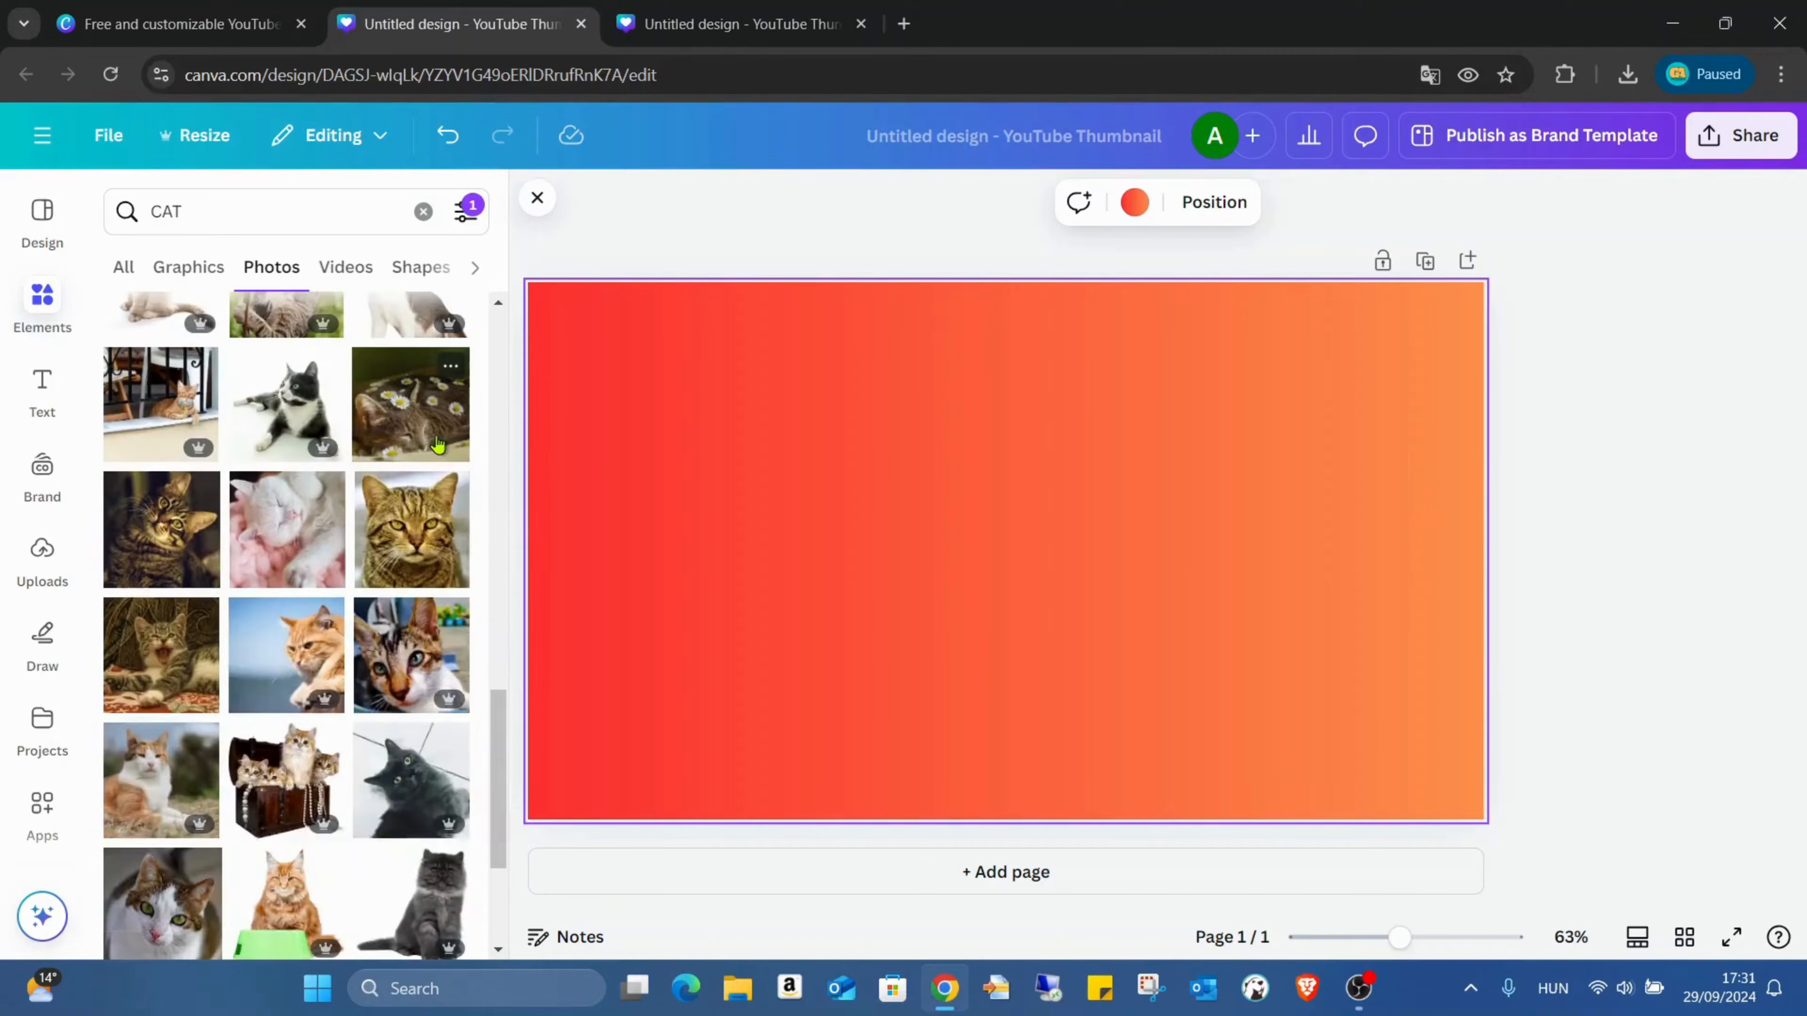
{"action": "scroll", "coordinate": [438, 445], "scroll_direction": "down", "scroll_amount": 2}
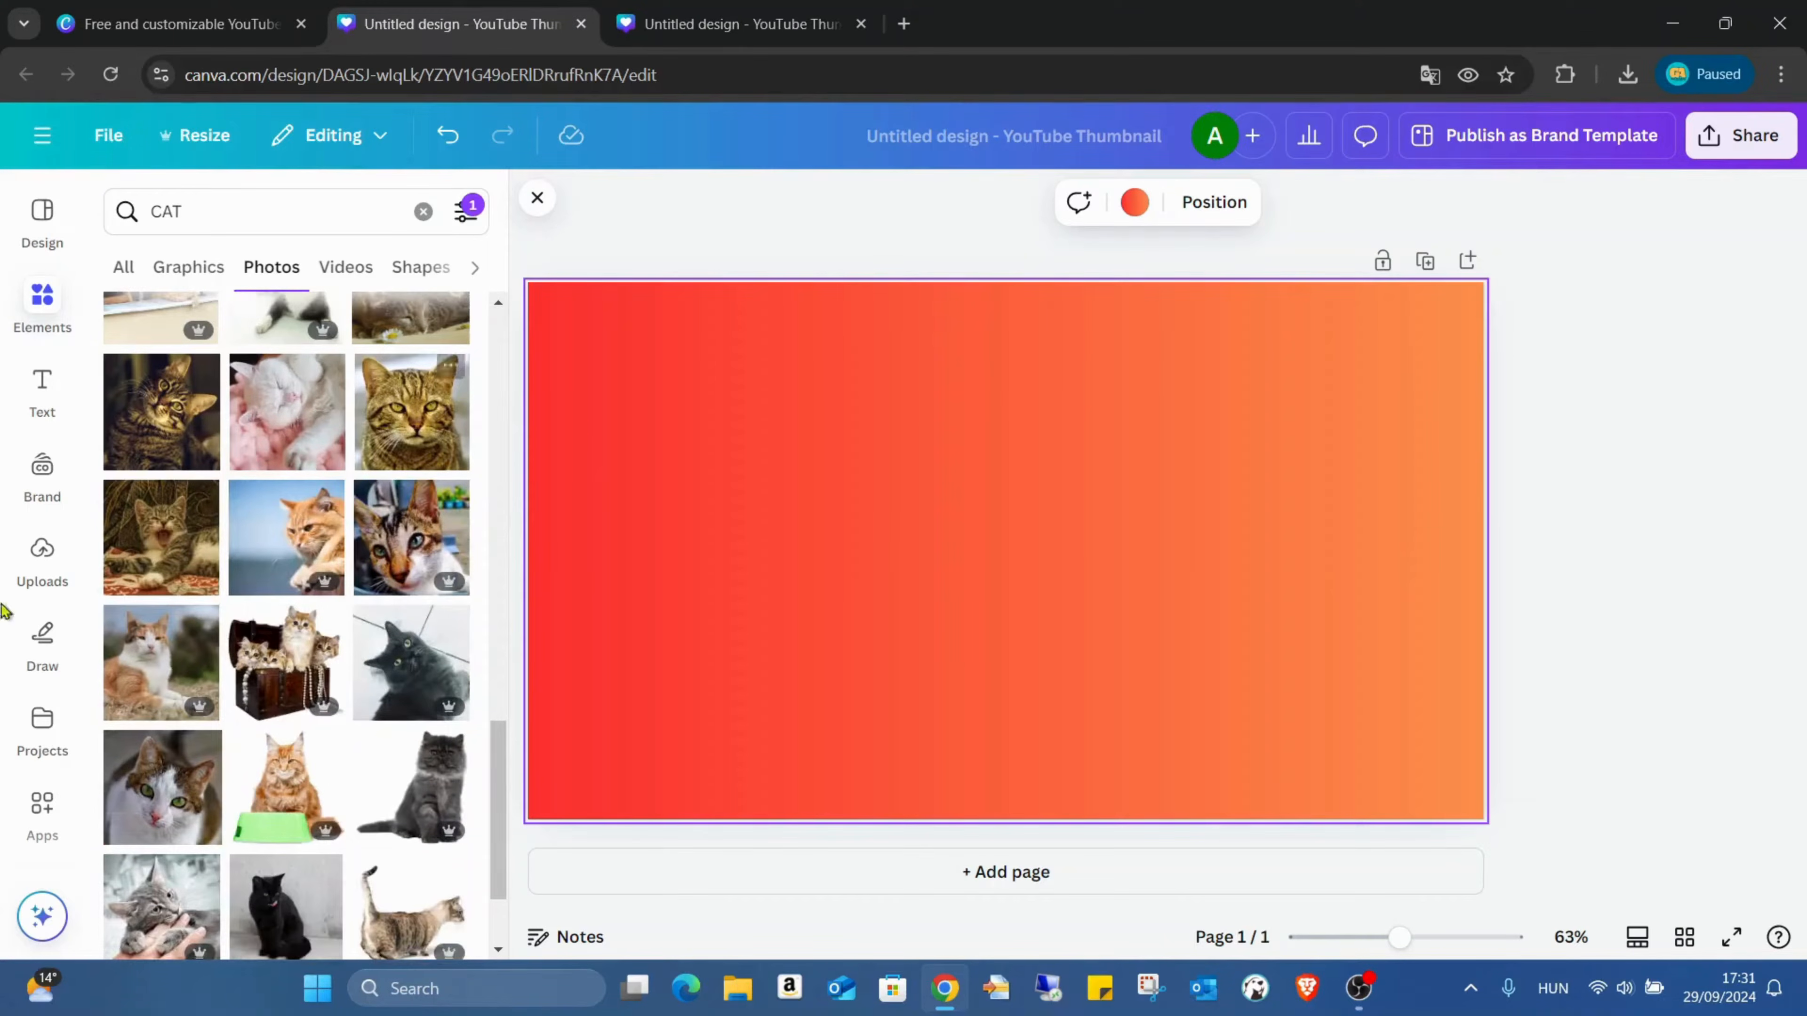
{"action": "left_click", "coordinate": [174, 548]}
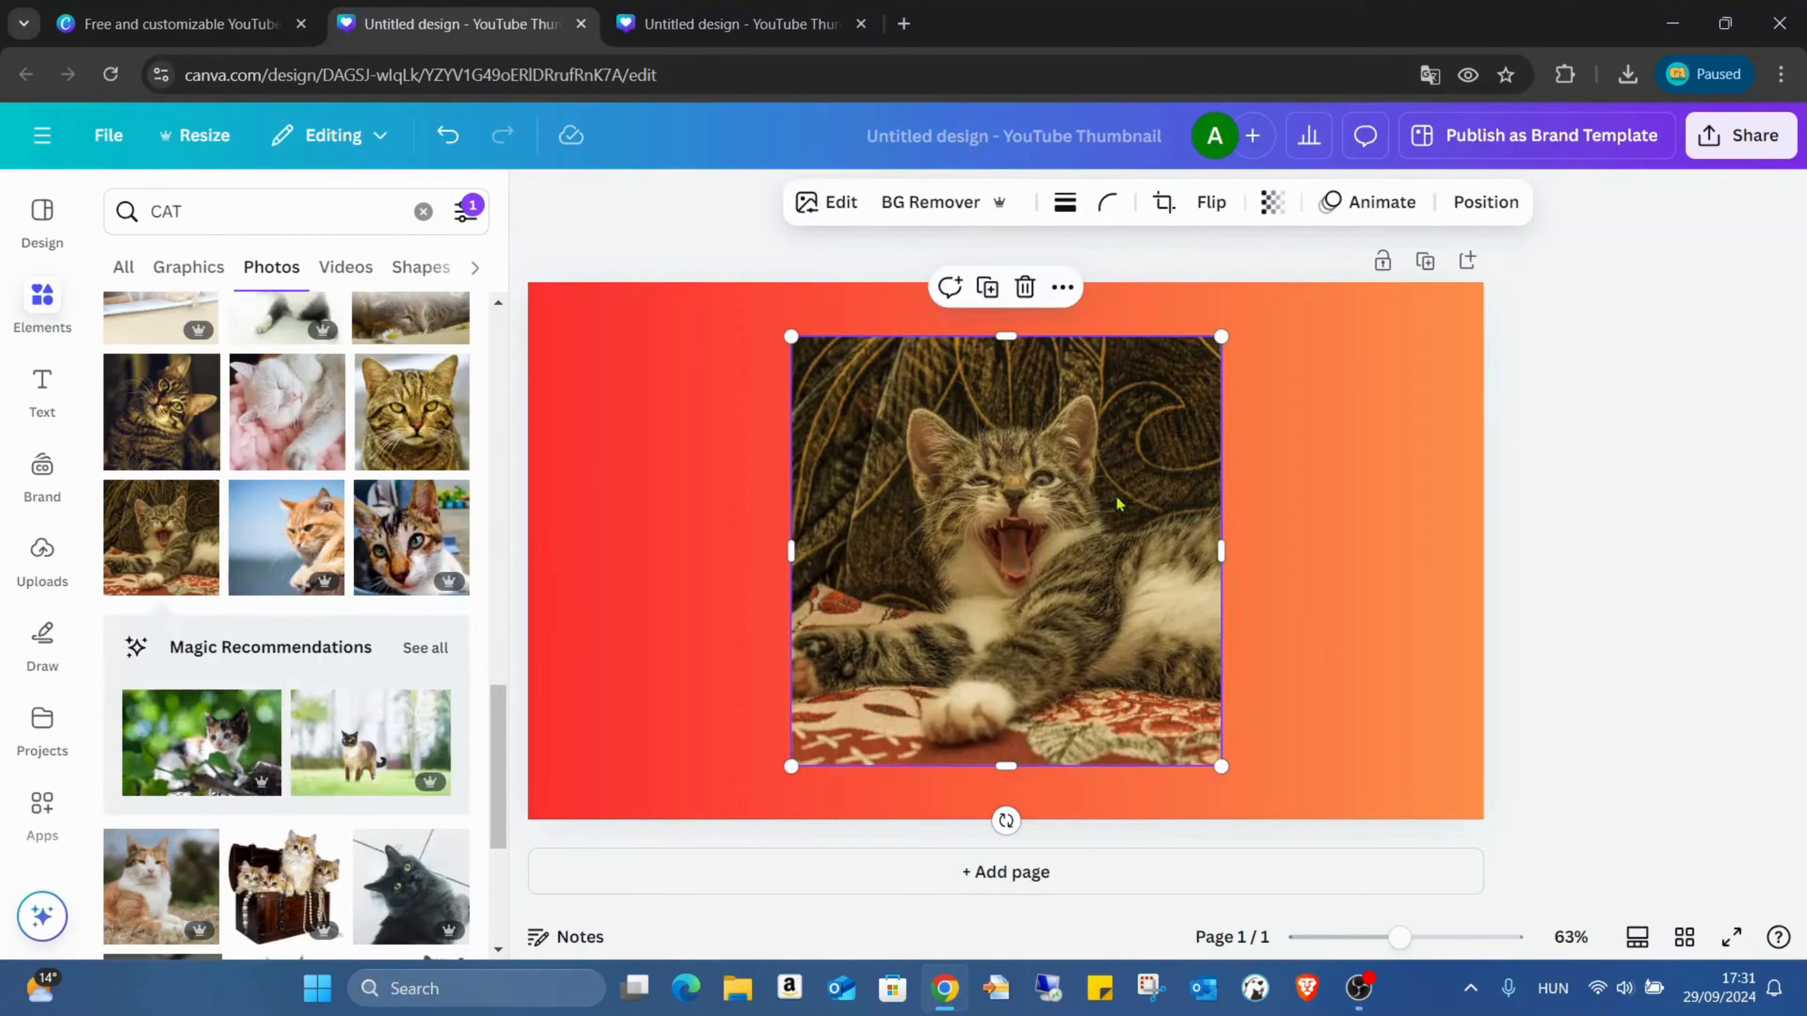
Step: Give the kitten photo an Outline shadow in near-white #FFFEFE with size 35
{"action": "left_click", "coordinate": [831, 206]}
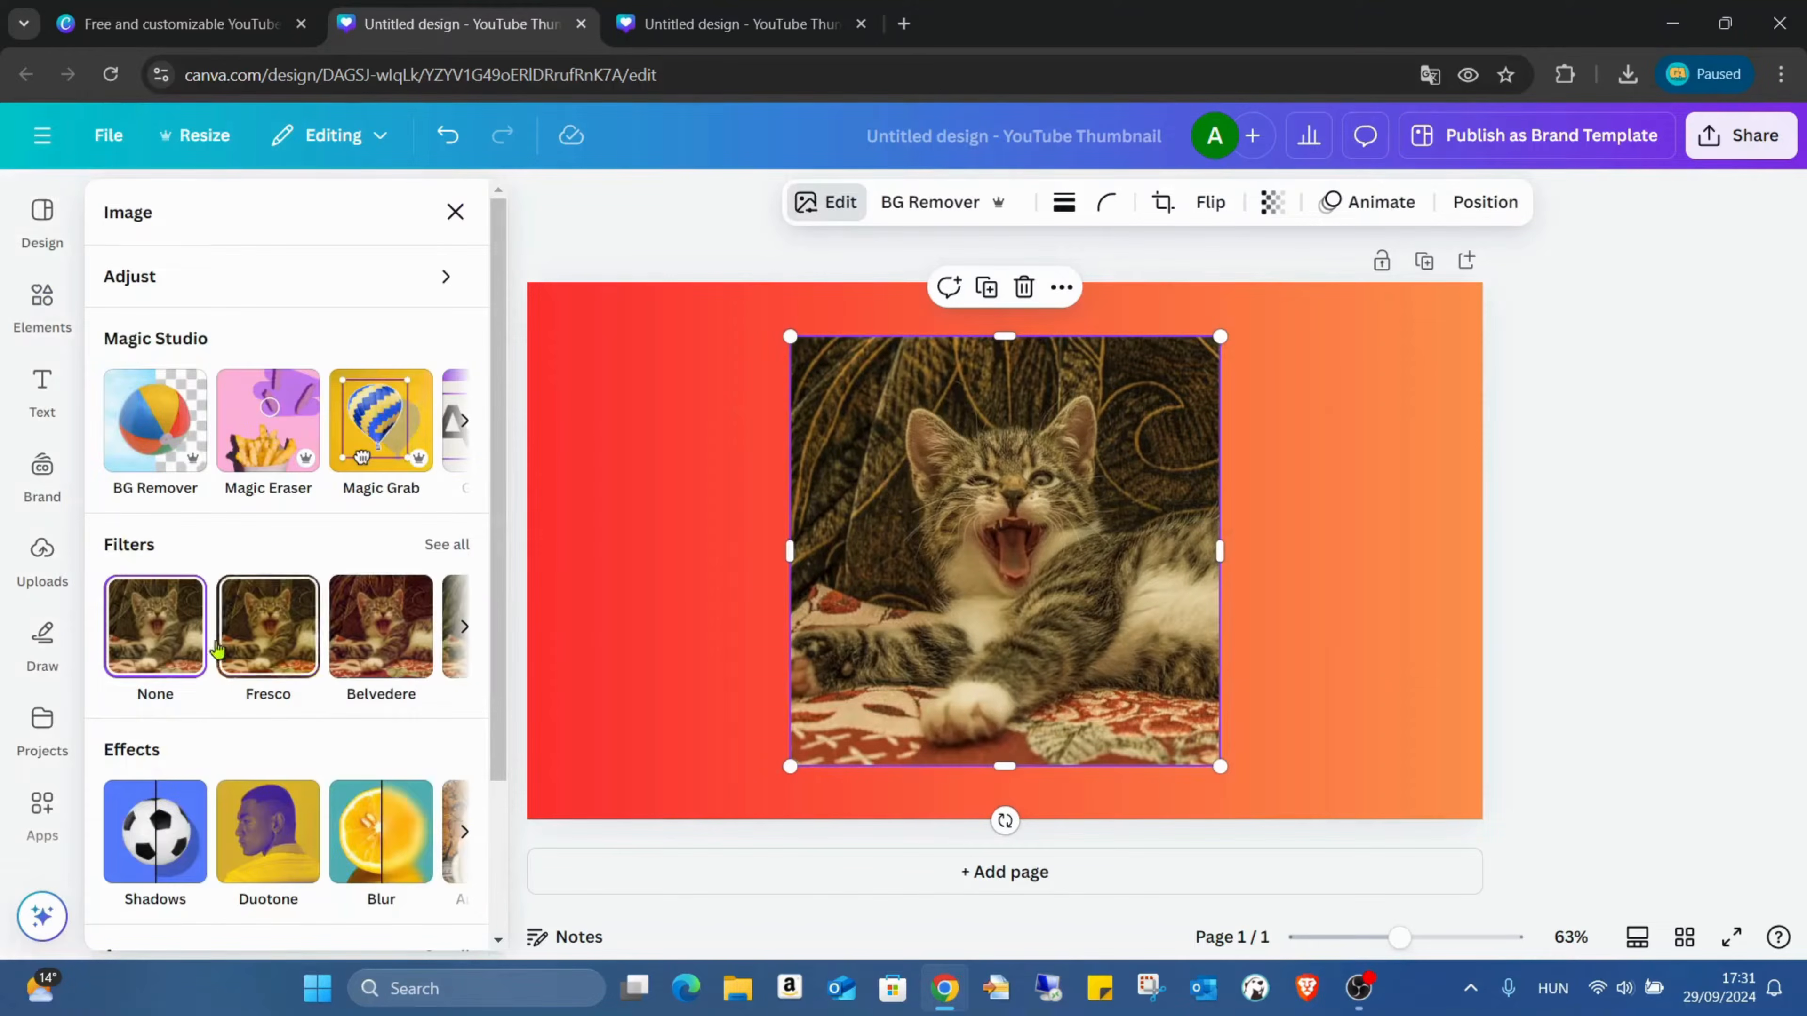
{"action": "left_click", "coordinate": [191, 861]}
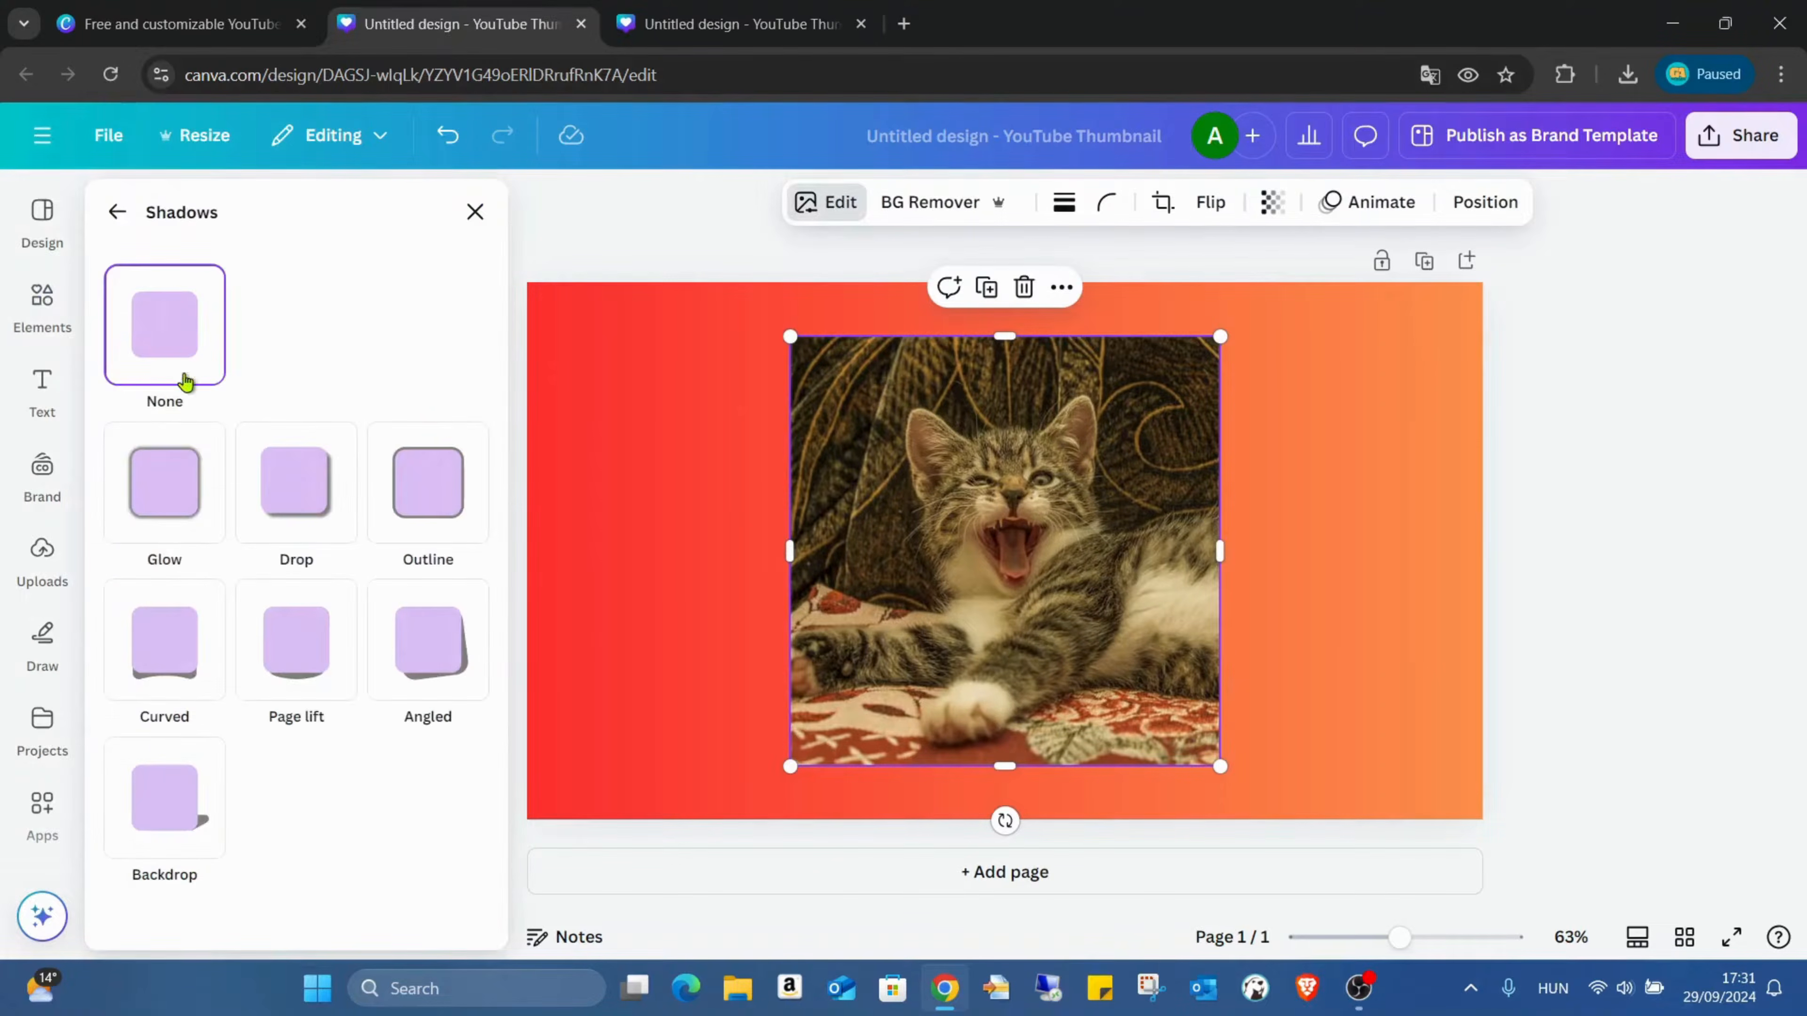
{"action": "left_click", "coordinate": [437, 481]}
{"action": "scroll", "coordinate": [477, 796], "scroll_direction": "down", "scroll_amount": 3}
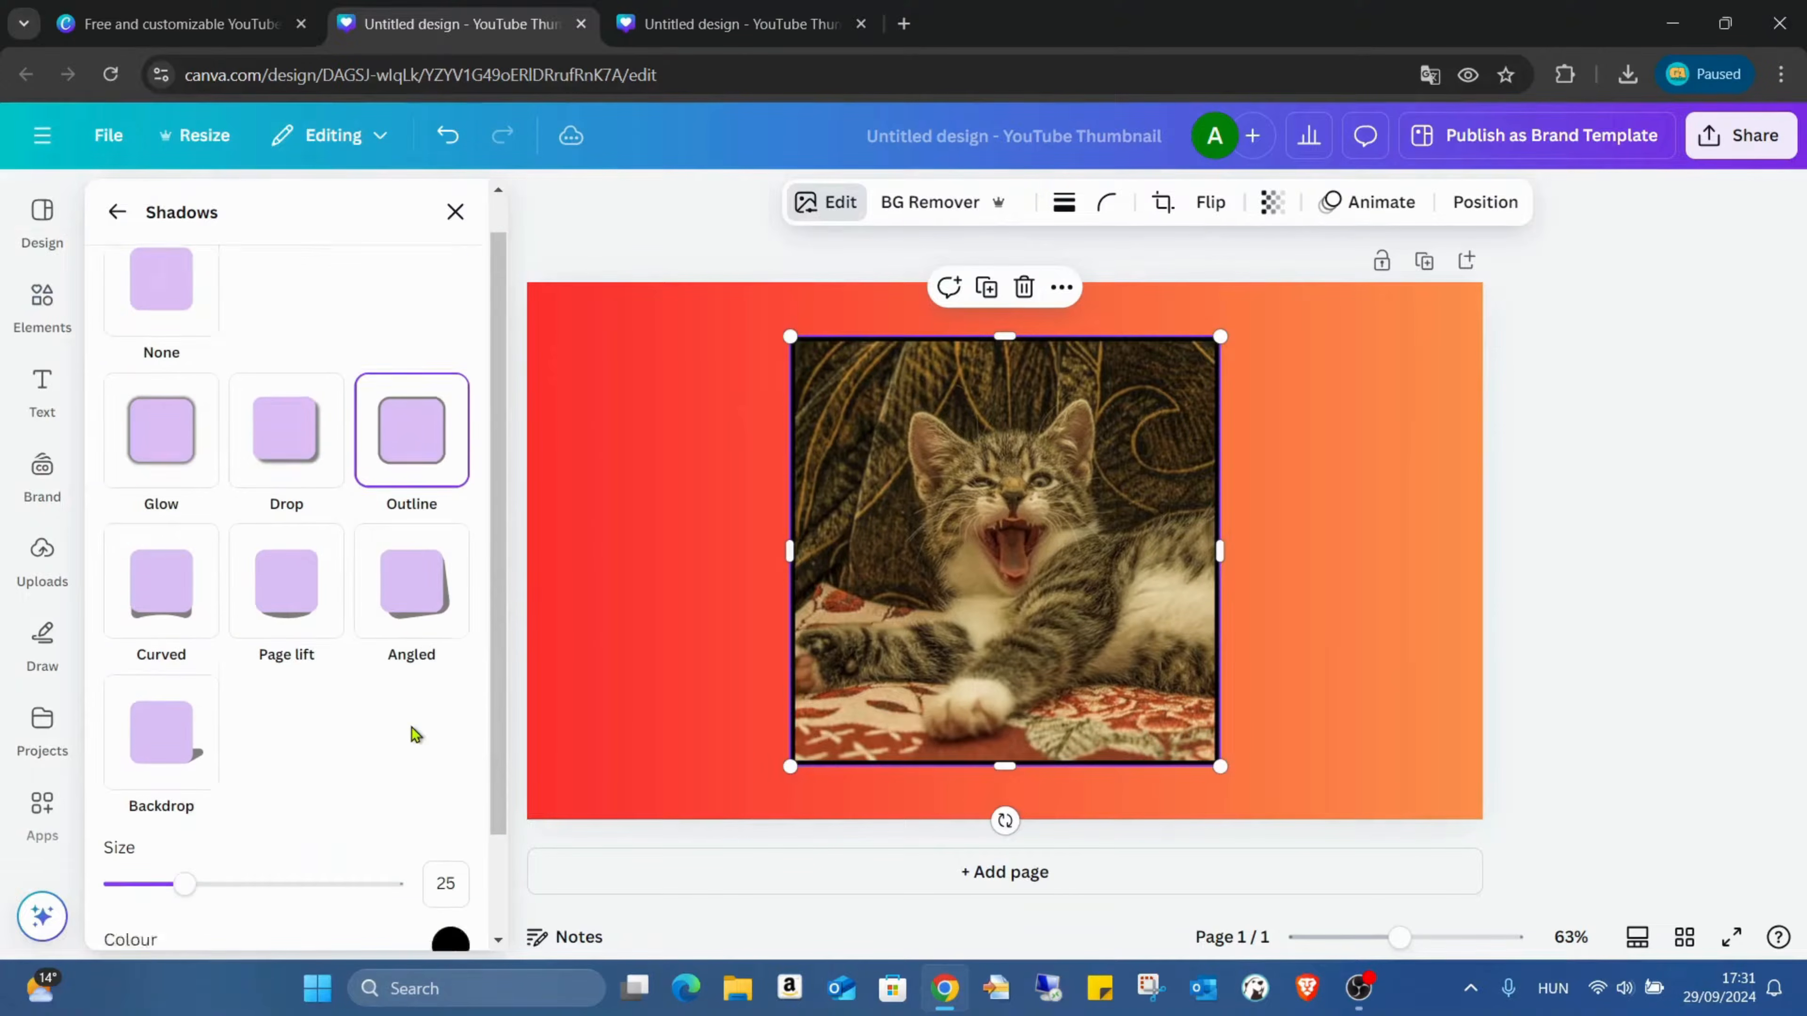
{"action": "left_click", "coordinate": [451, 822]}
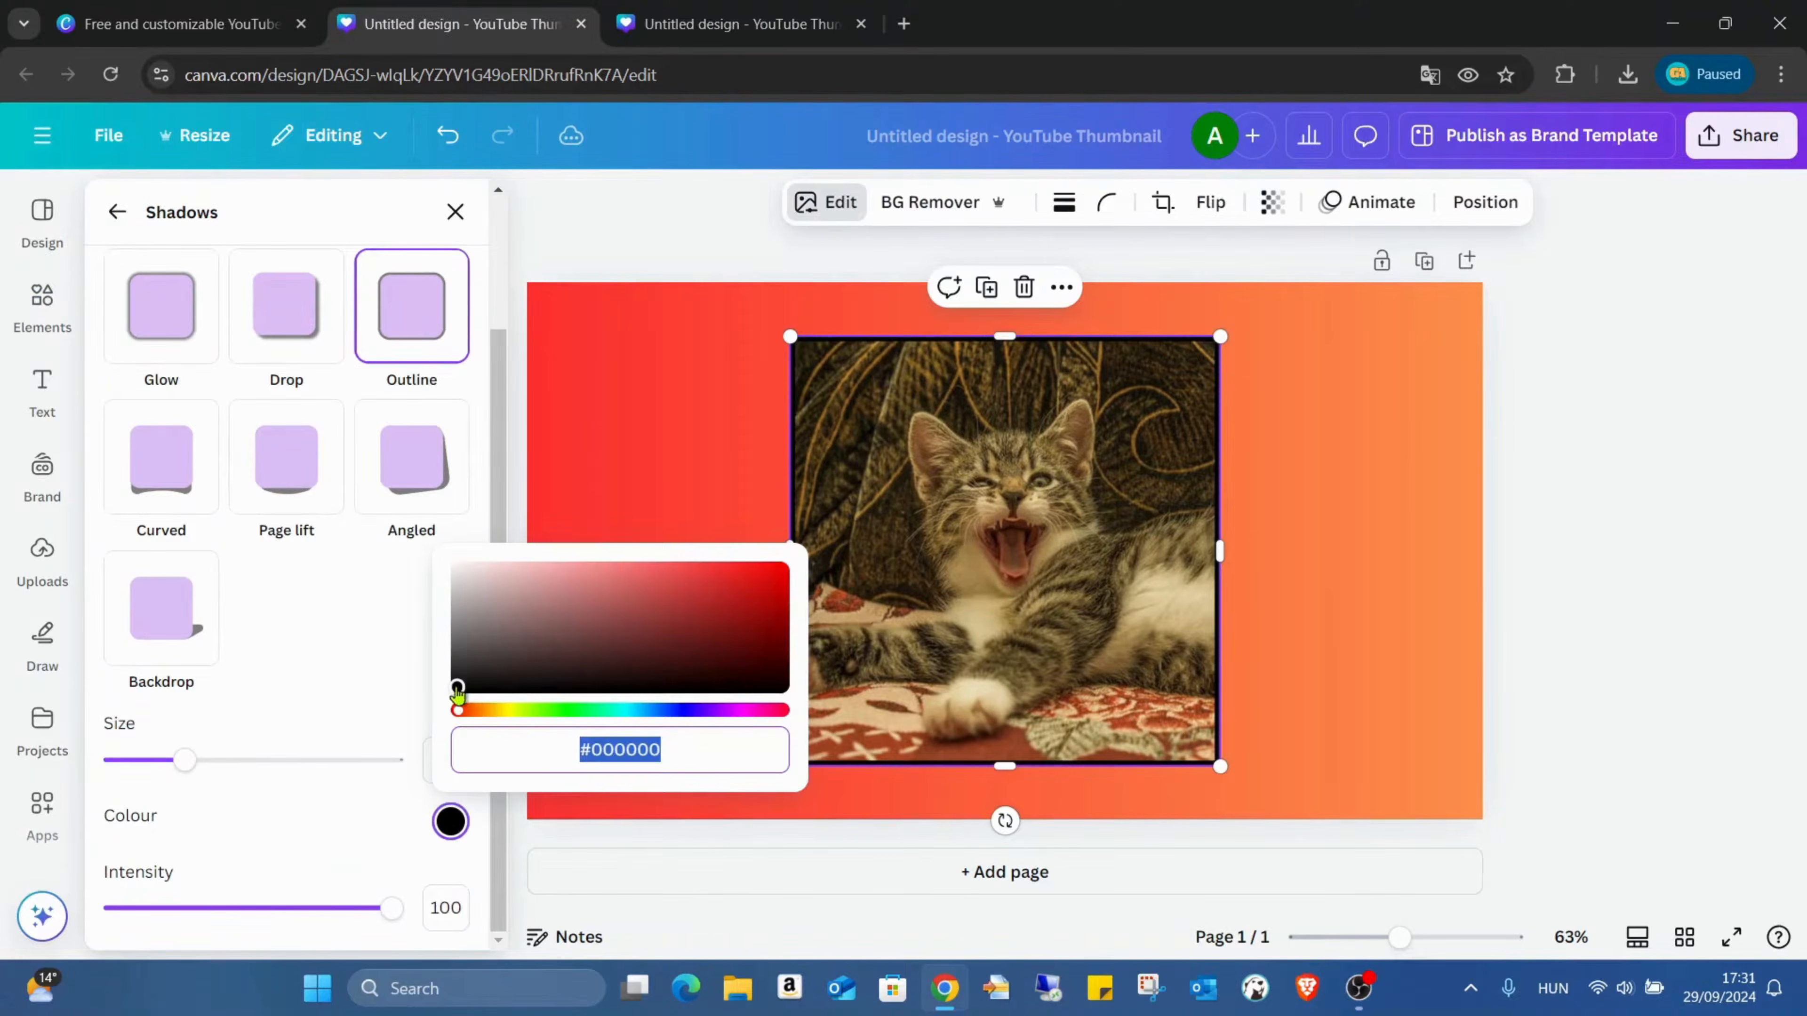
{"action": "left_click_drag", "start_coordinate": [457, 689], "coordinate": [459, 543]}
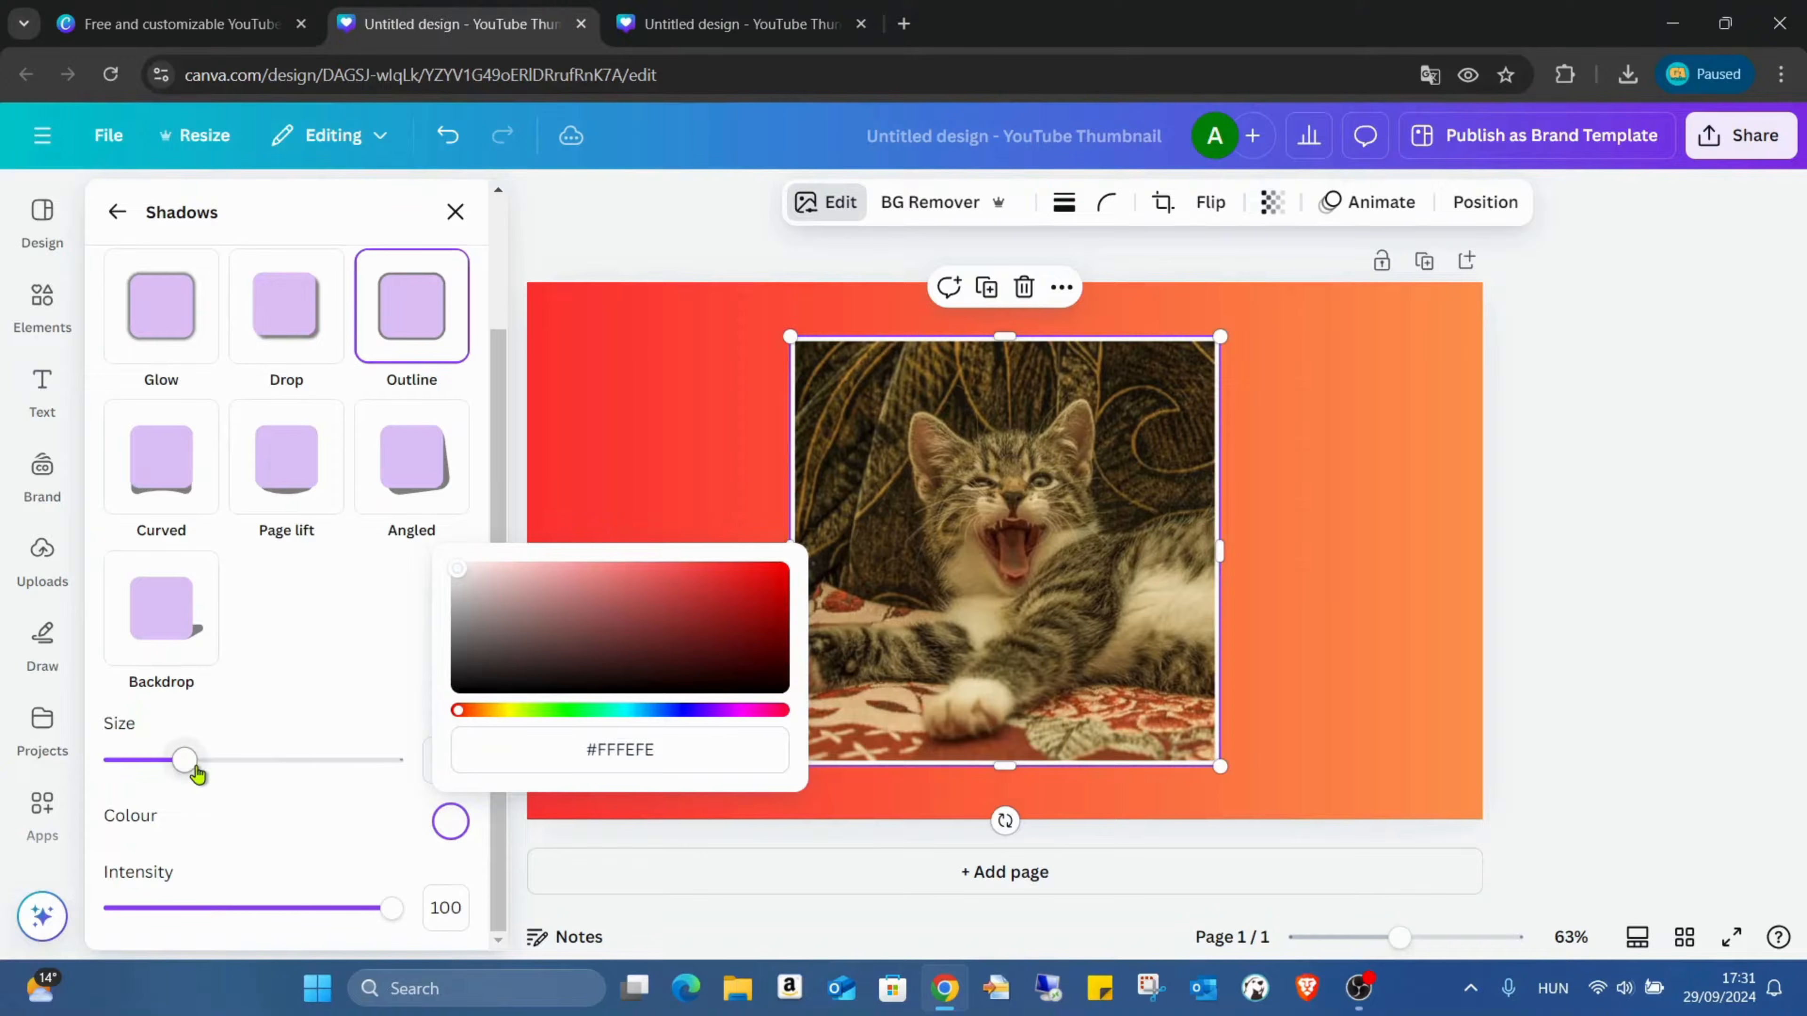
{"action": "left_click_drag", "start_coordinate": [197, 774], "coordinate": [214, 770]}
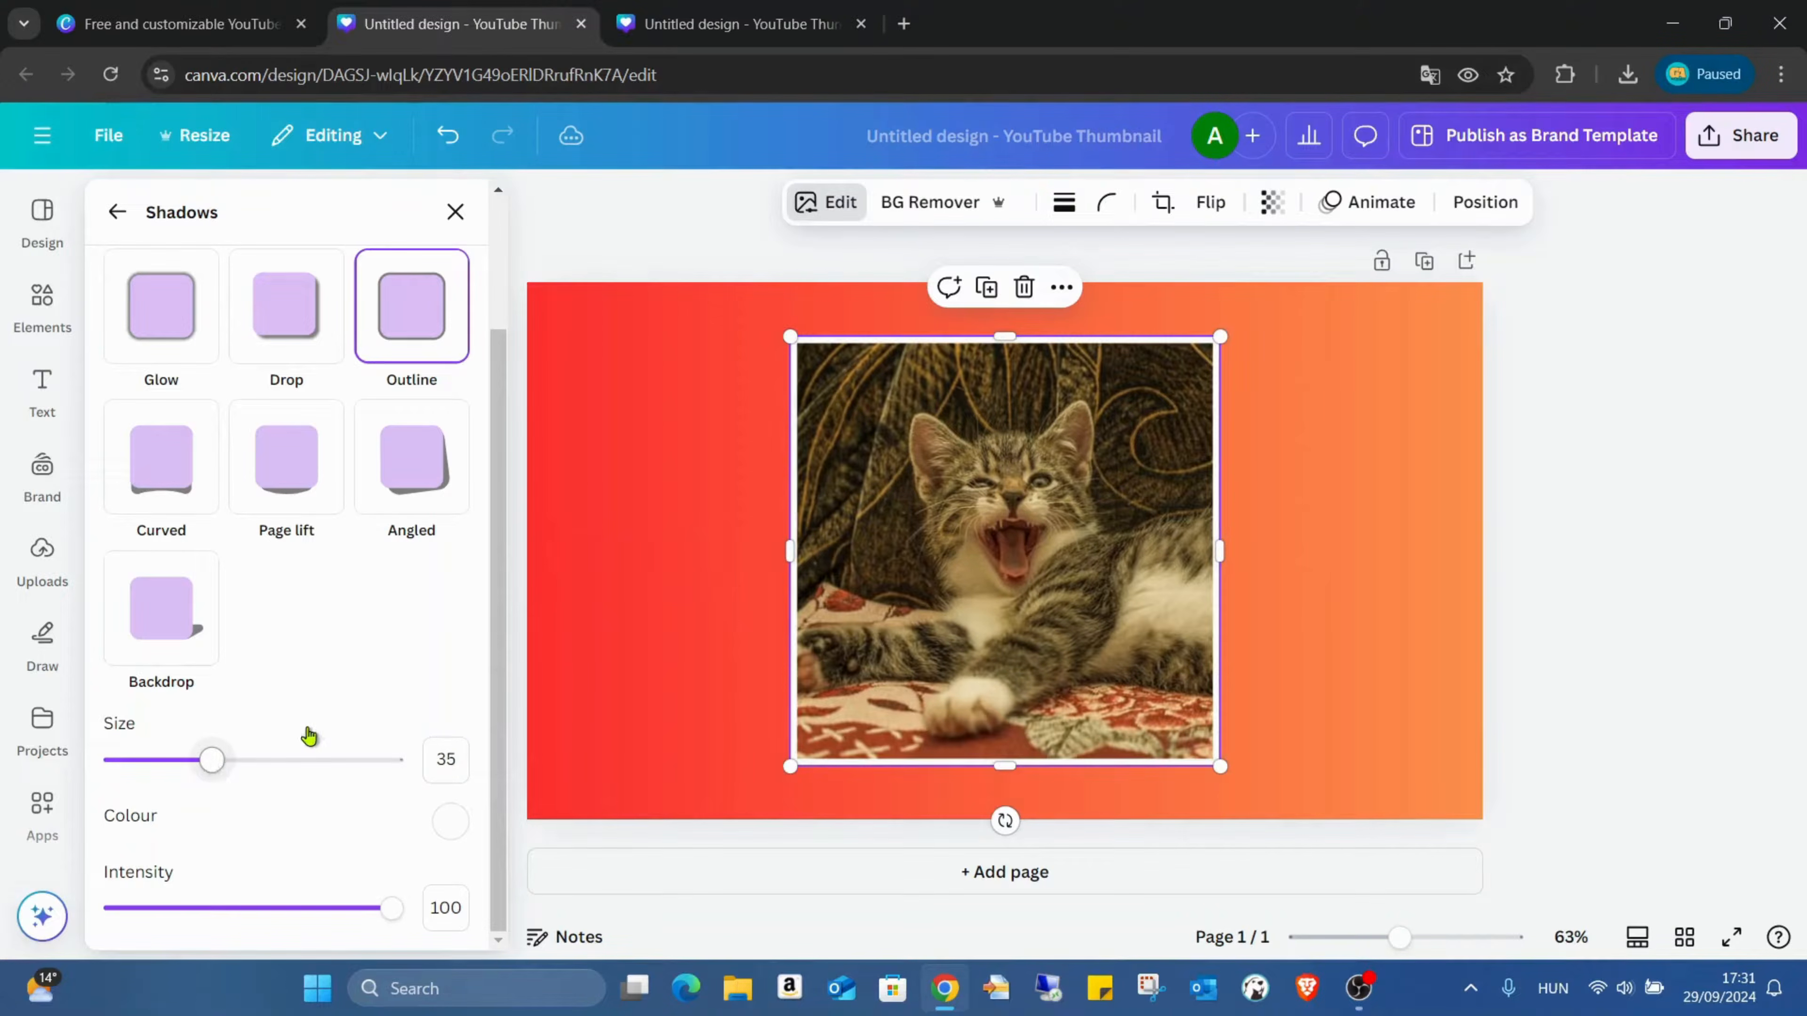
{"action": "left_click", "coordinate": [1394, 496]}
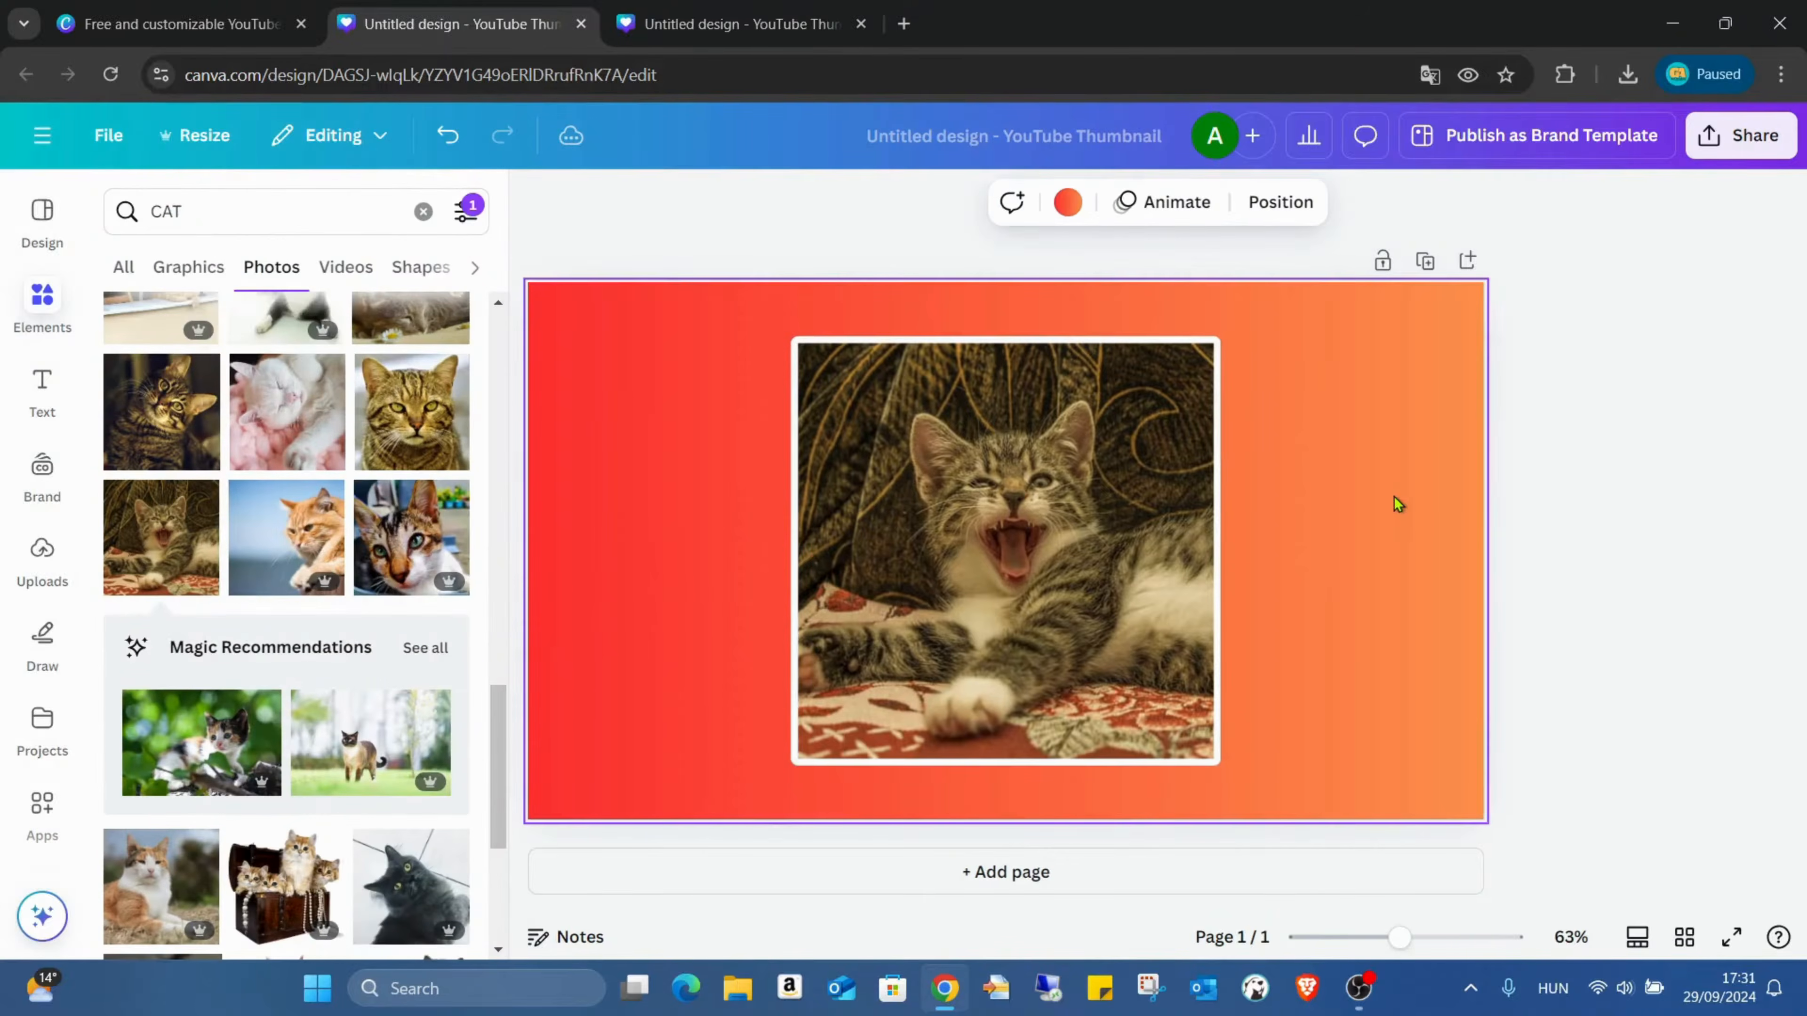
{"action": "left_click", "coordinate": [1068, 496]}
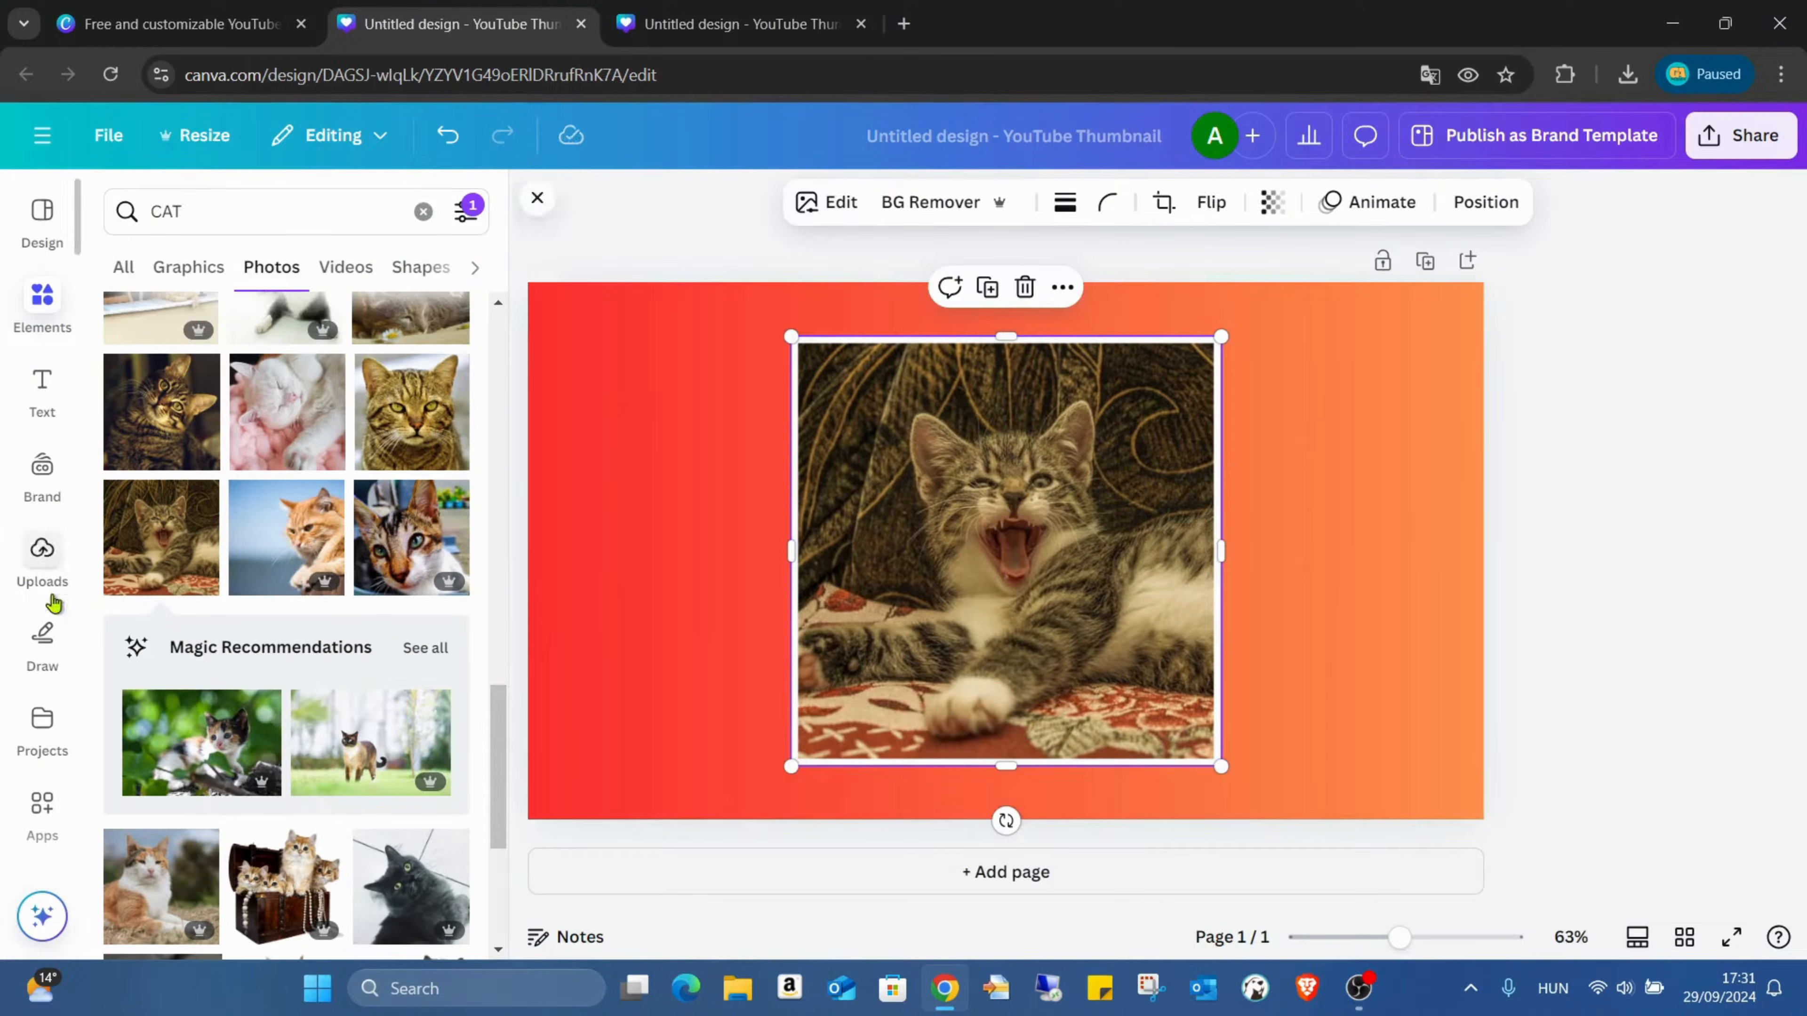
Step: Search the Canva apps for "text" and open the Text Art Maker app
{"action": "left_click", "coordinate": [42, 811]}
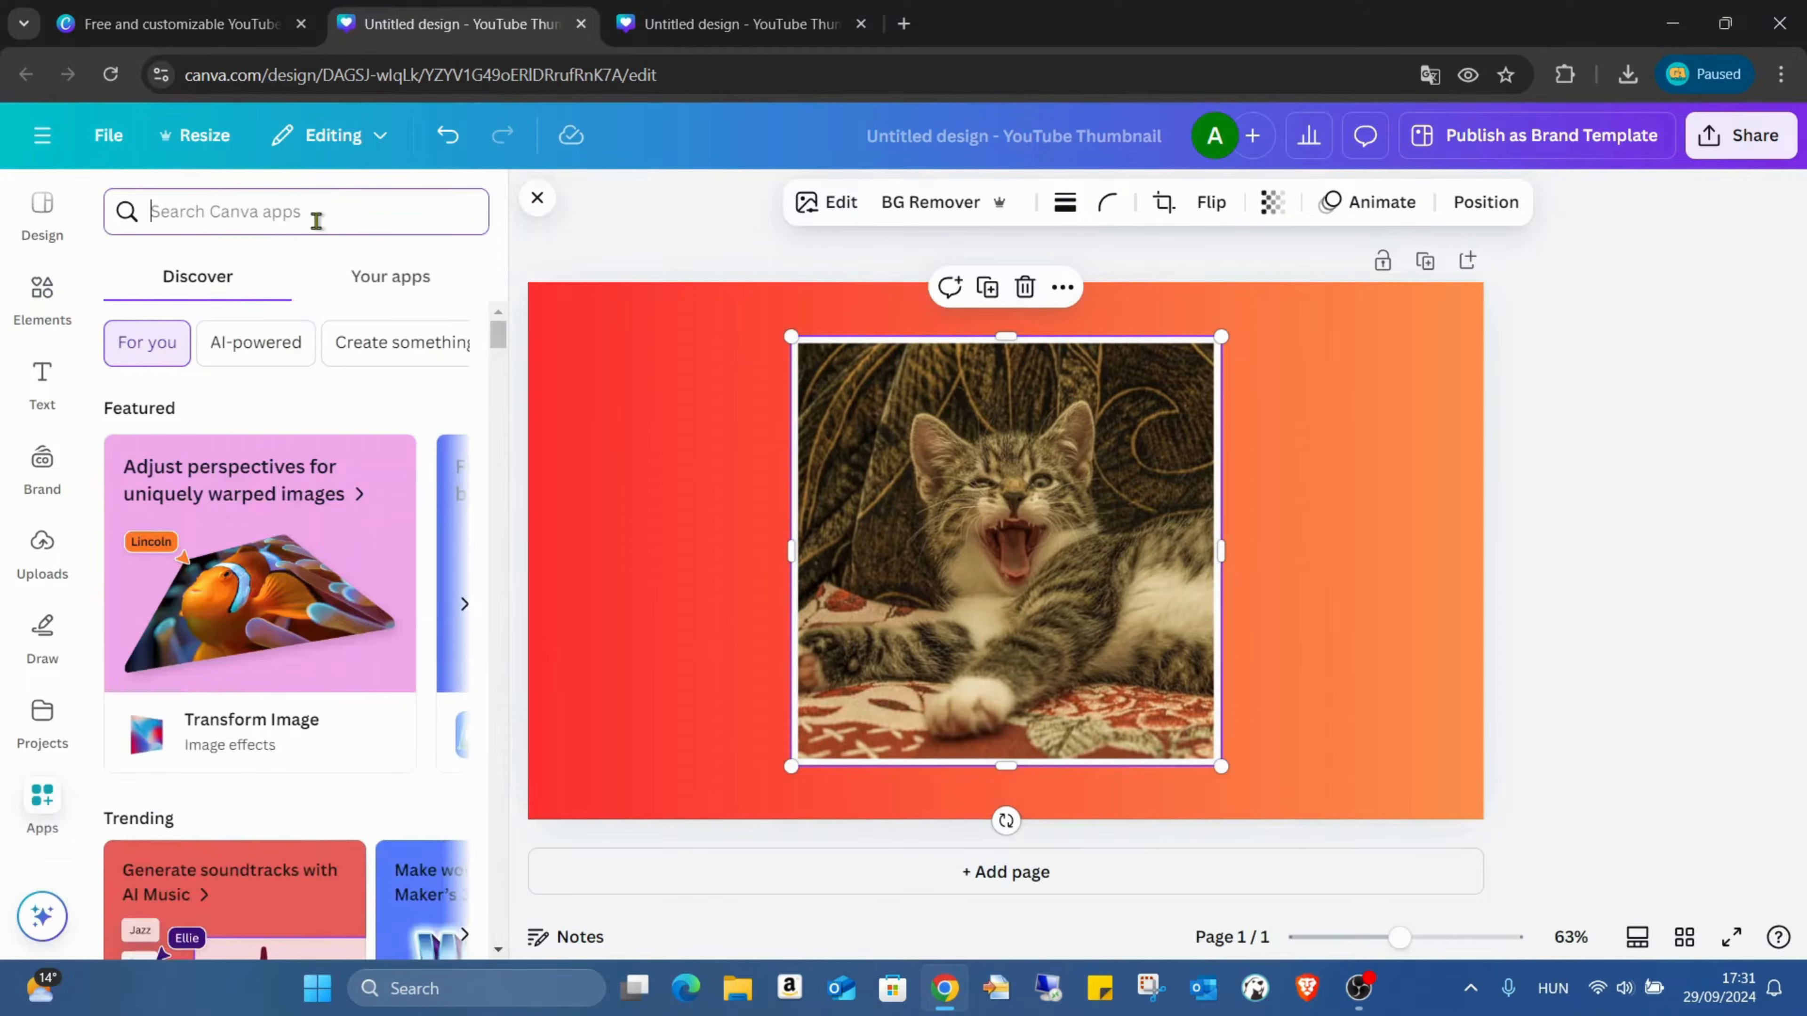
{"action": "type", "text": "text"}
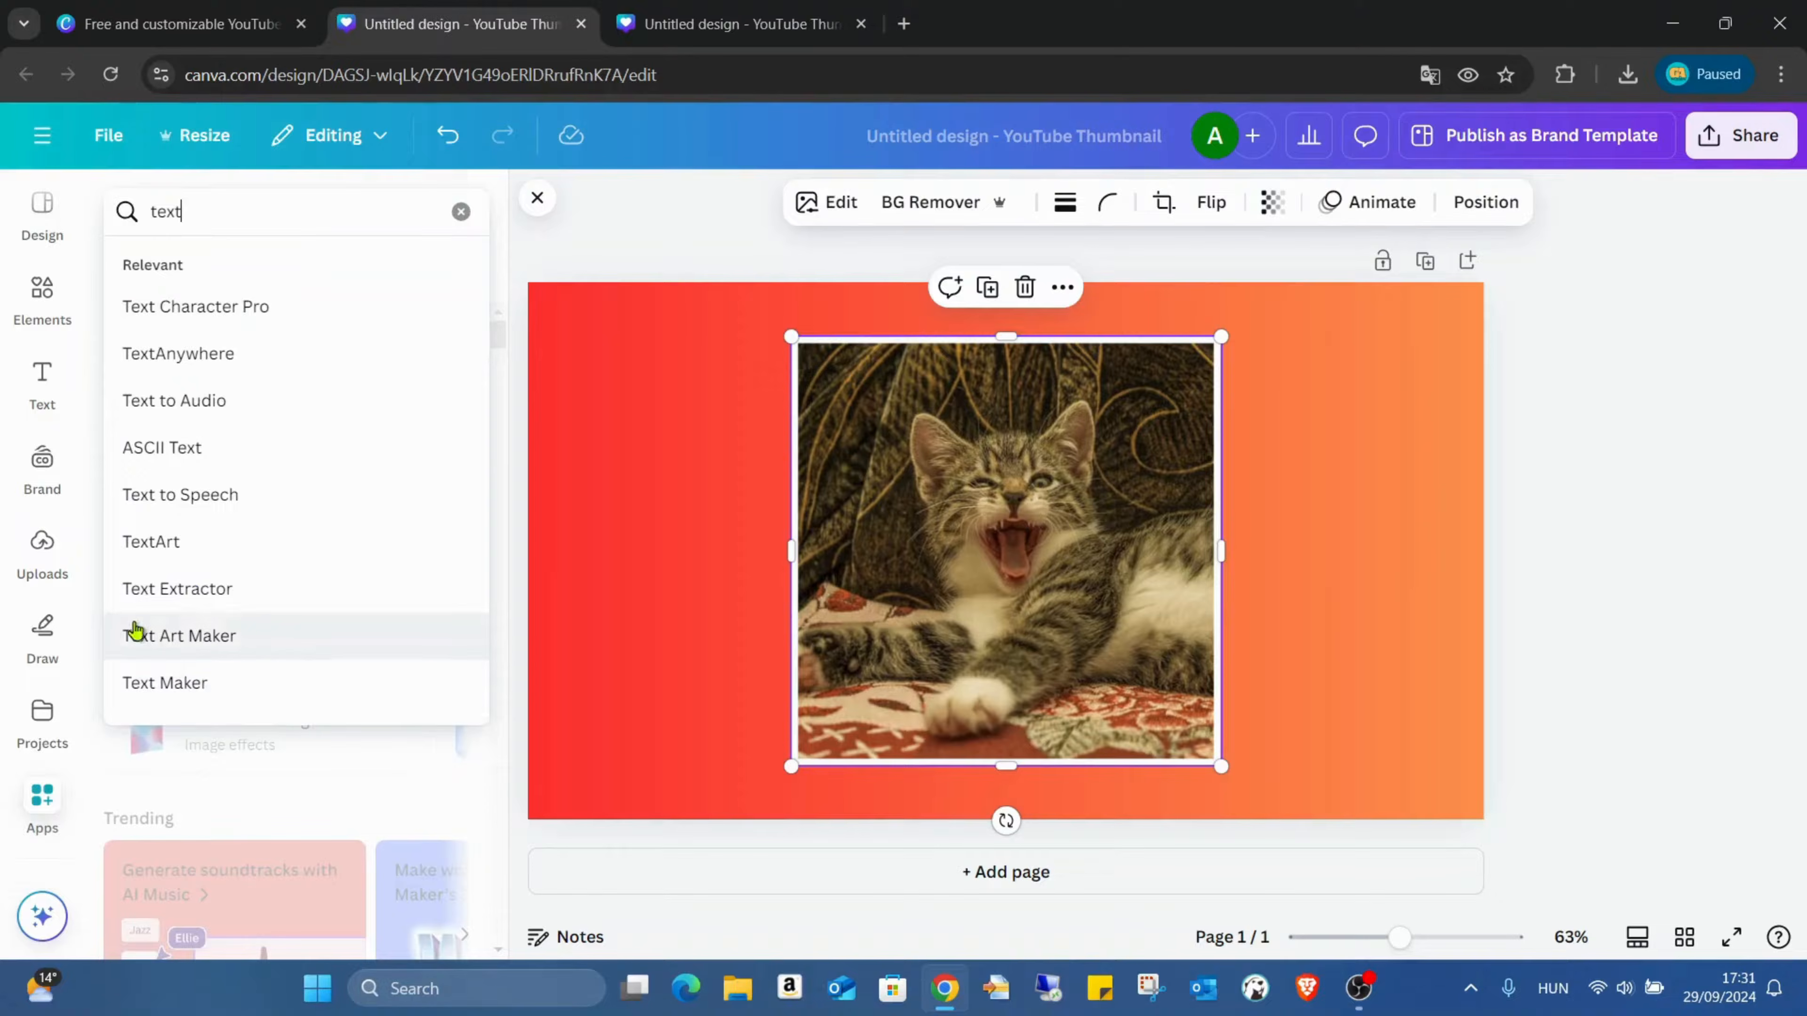
{"action": "left_click", "coordinate": [238, 640]}
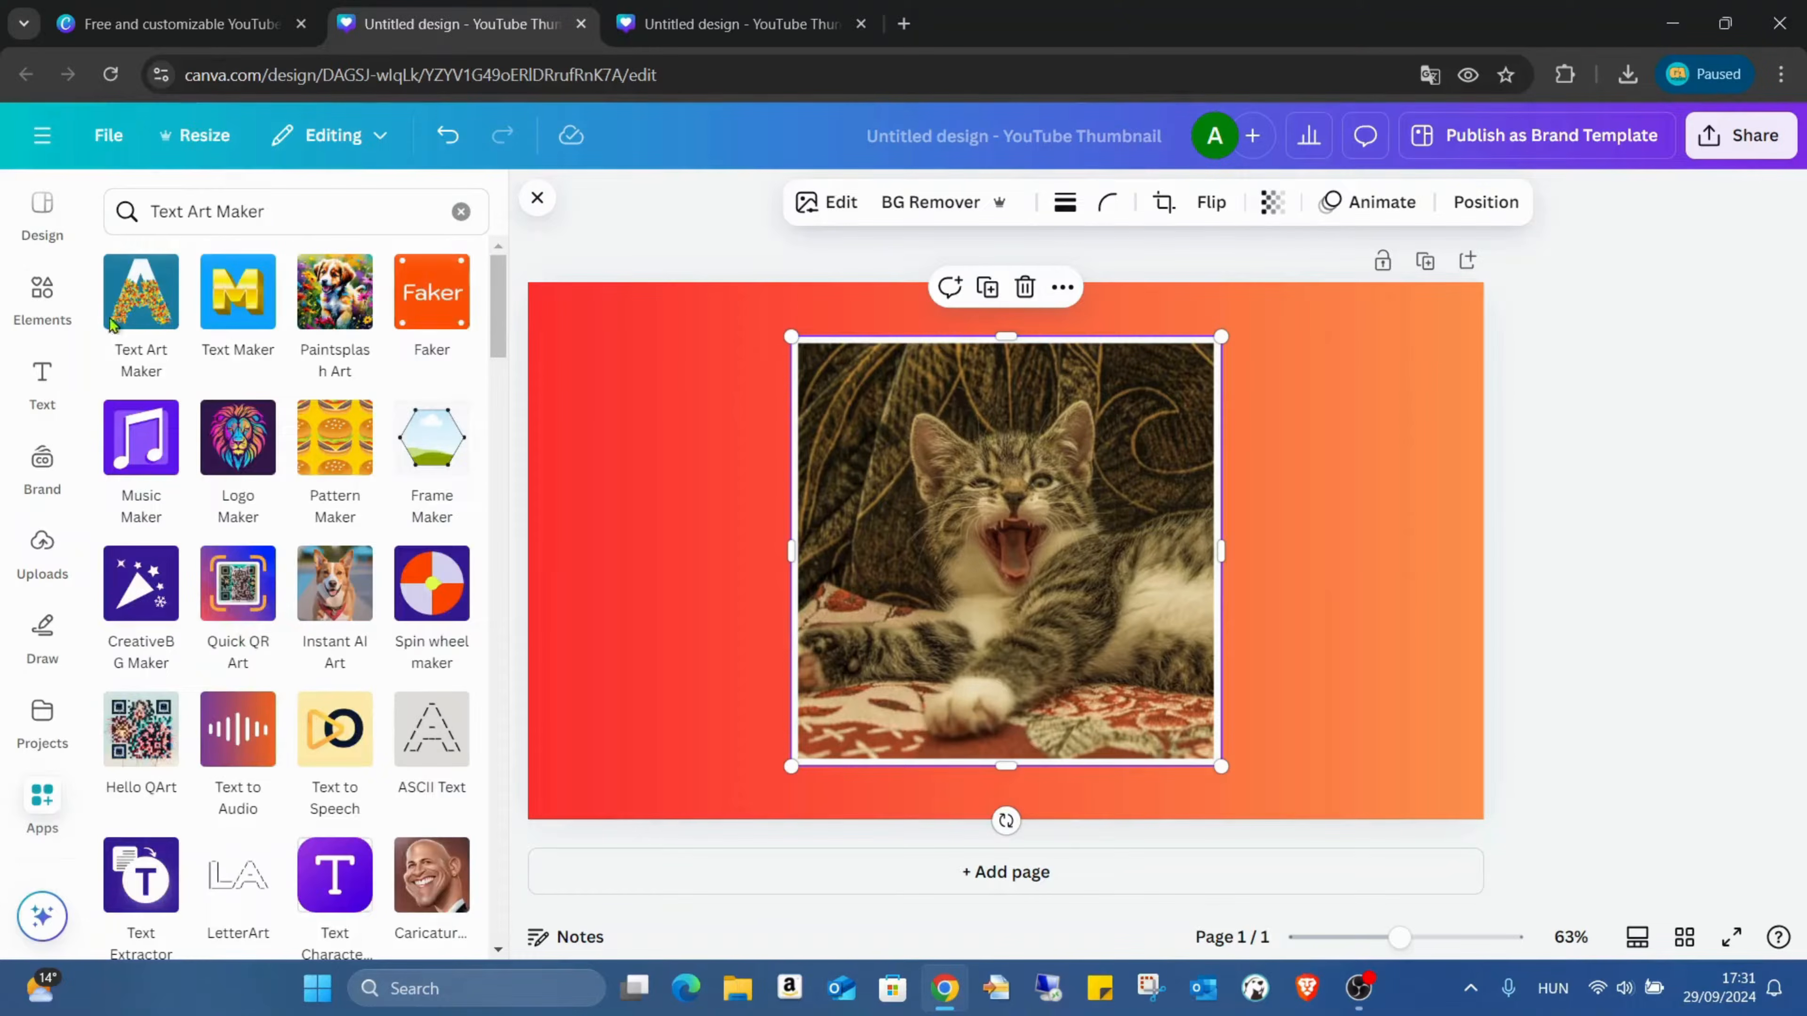
{"action": "left_click", "coordinate": [159, 272]}
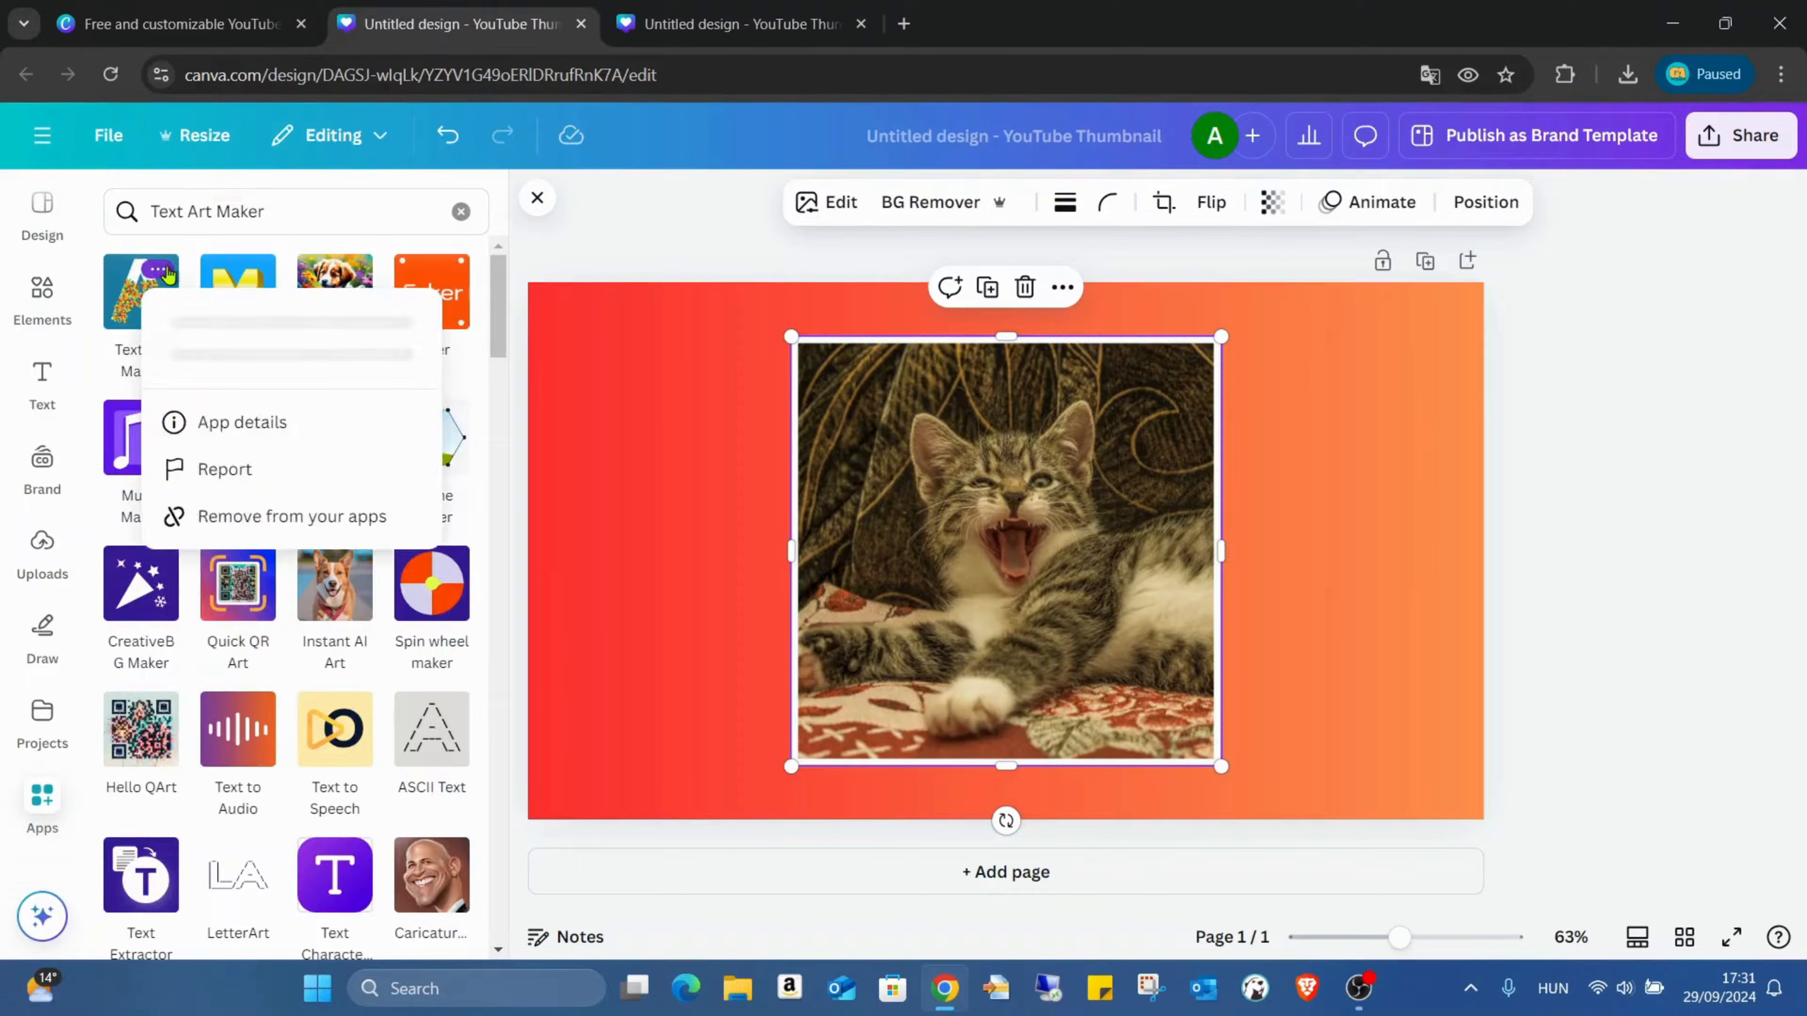
{"action": "left_click", "coordinate": [120, 296]}
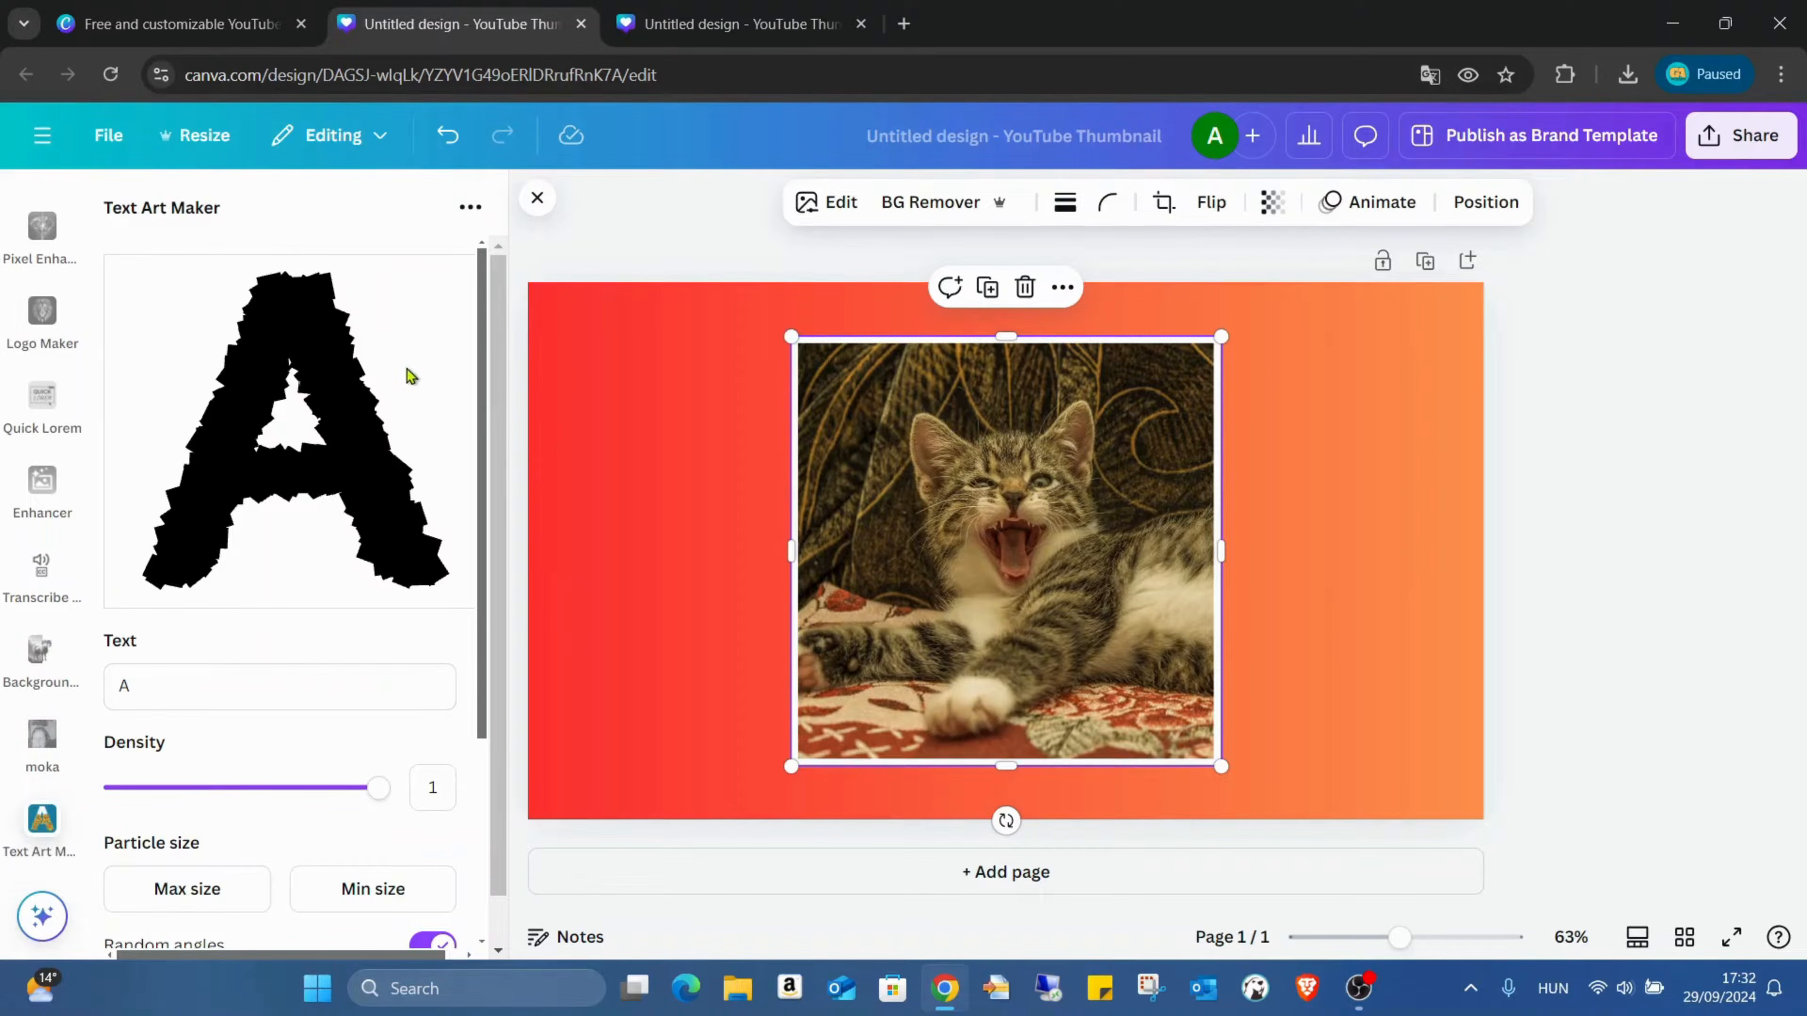
Step: Fill the letter art with the selected kitten photo and set its text to C
{"action": "scroll", "coordinate": [420, 407], "scroll_direction": "down", "scroll_amount": 4}
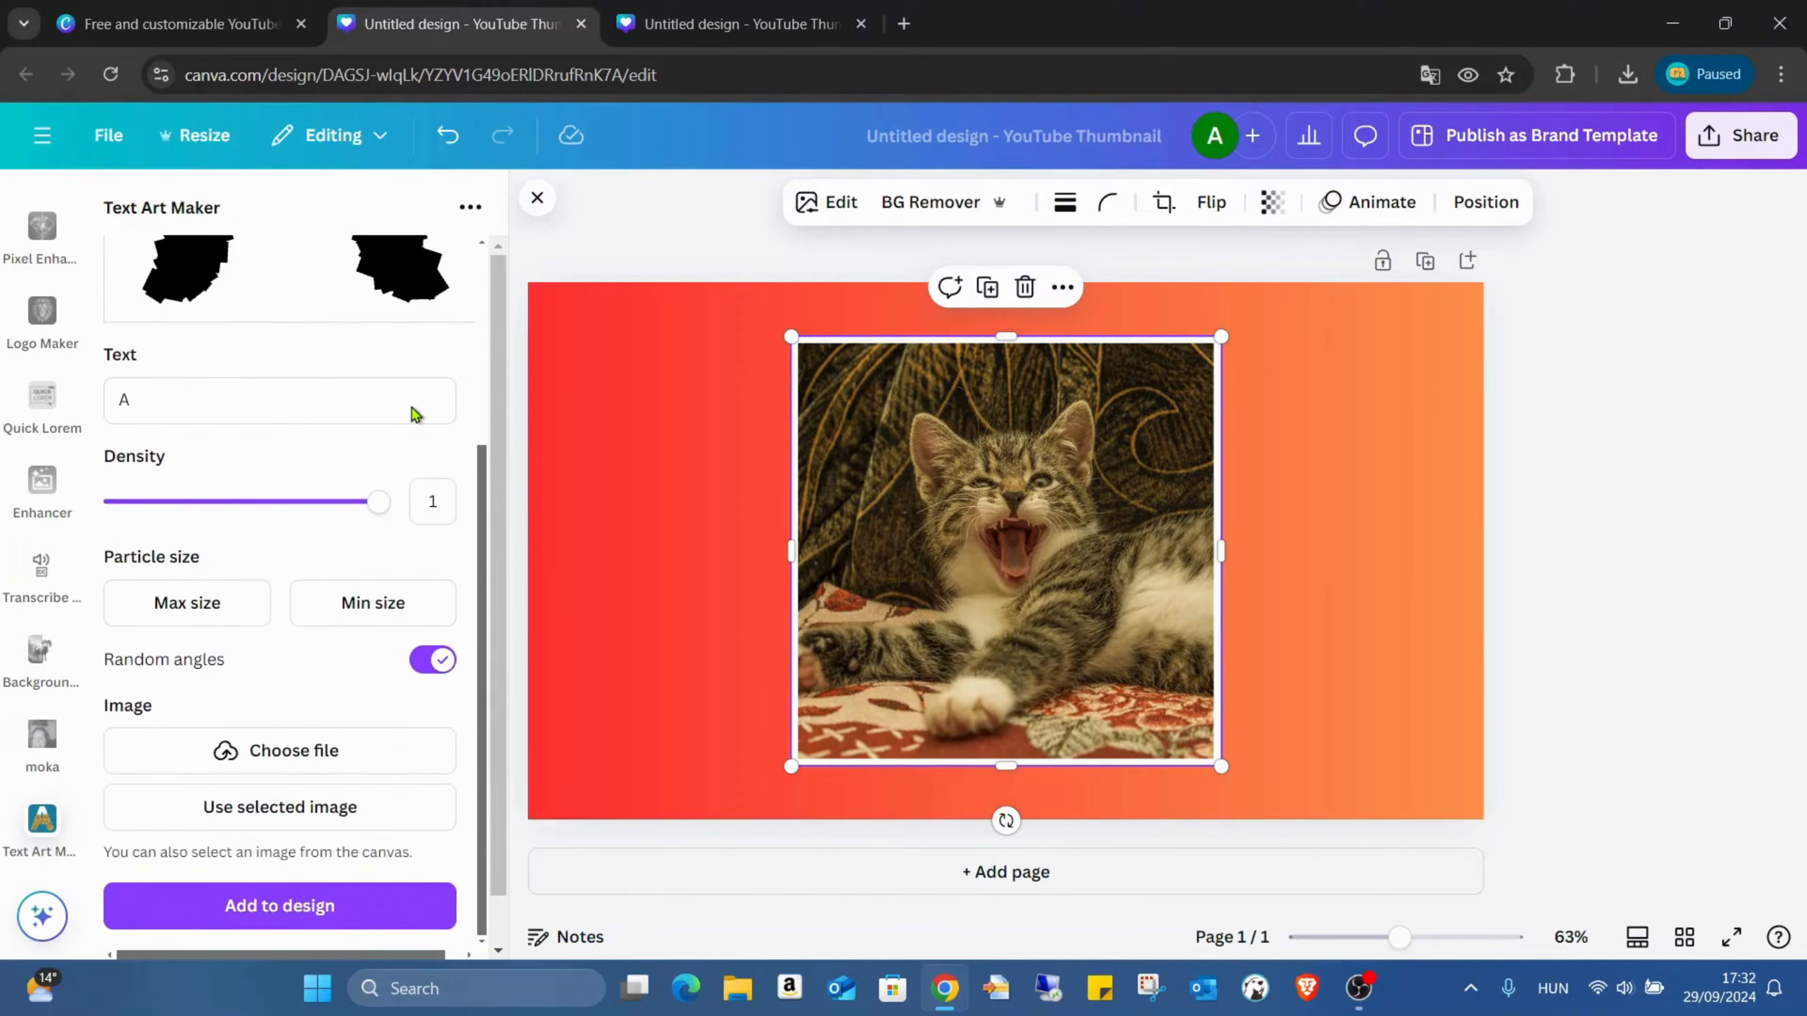
{"action": "scroll", "coordinate": [409, 366], "scroll_direction": "down", "scroll_amount": 1}
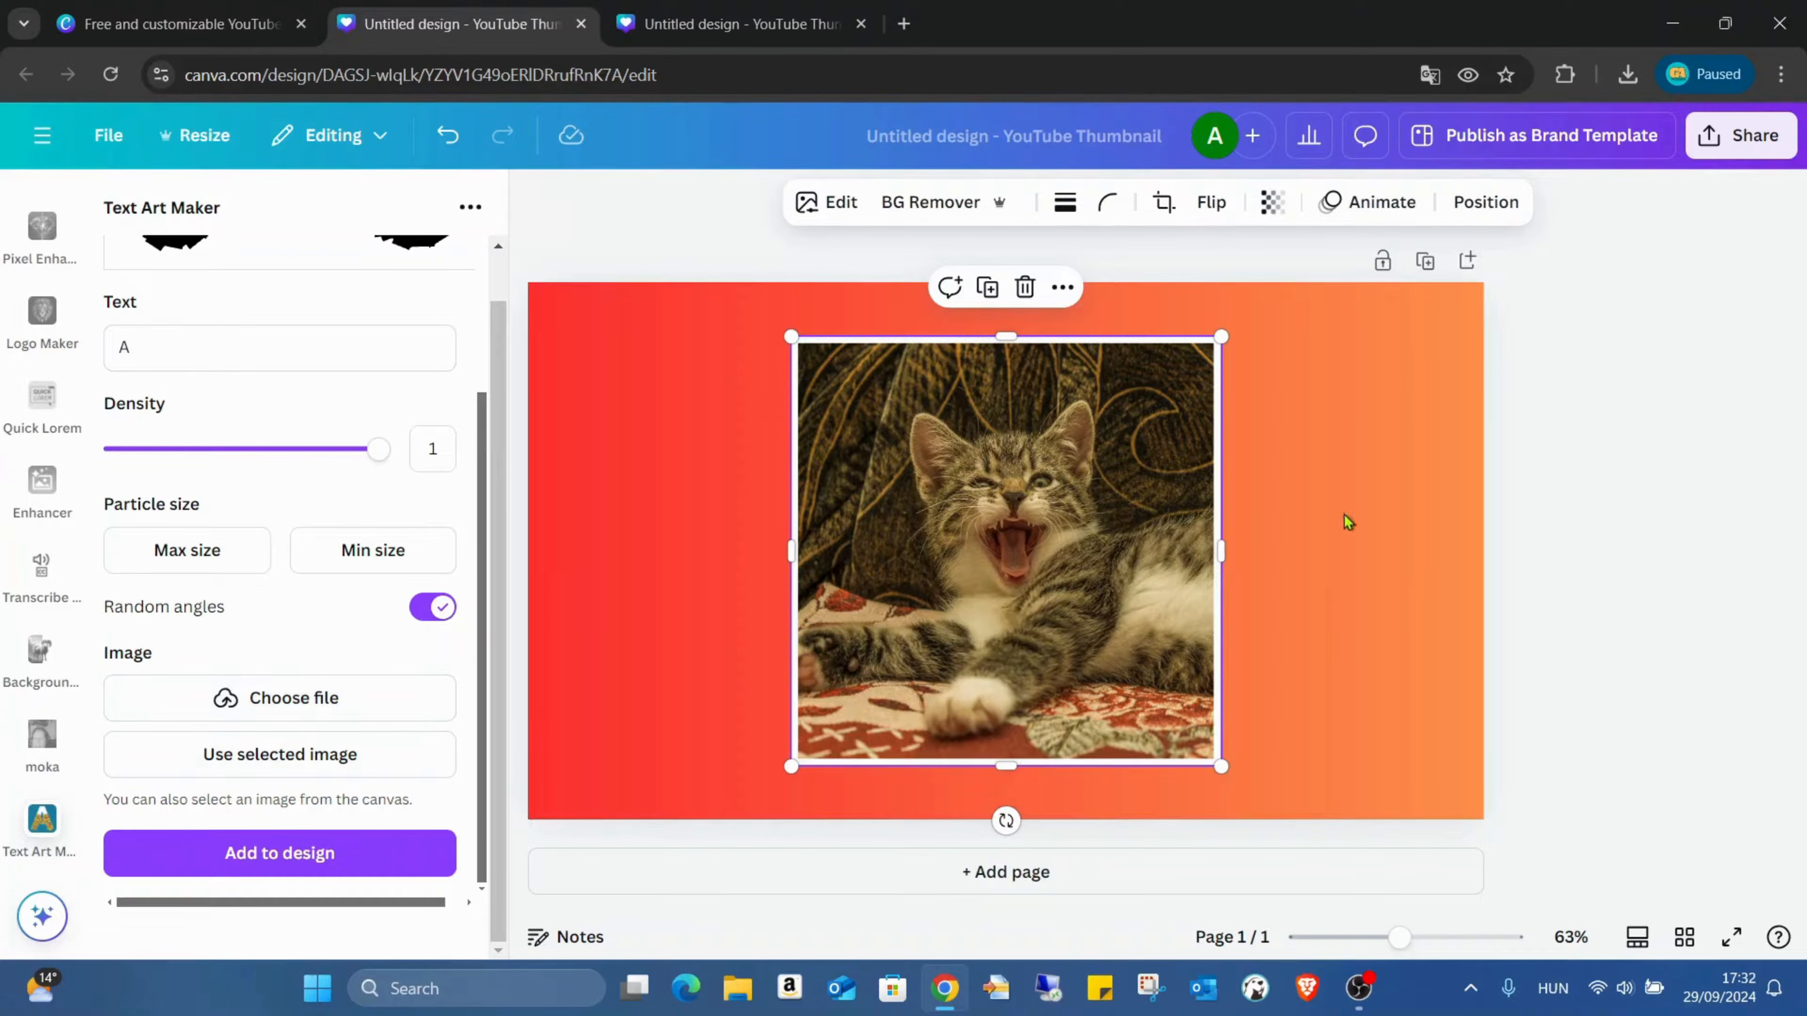
{"action": "left_click", "coordinate": [299, 772]}
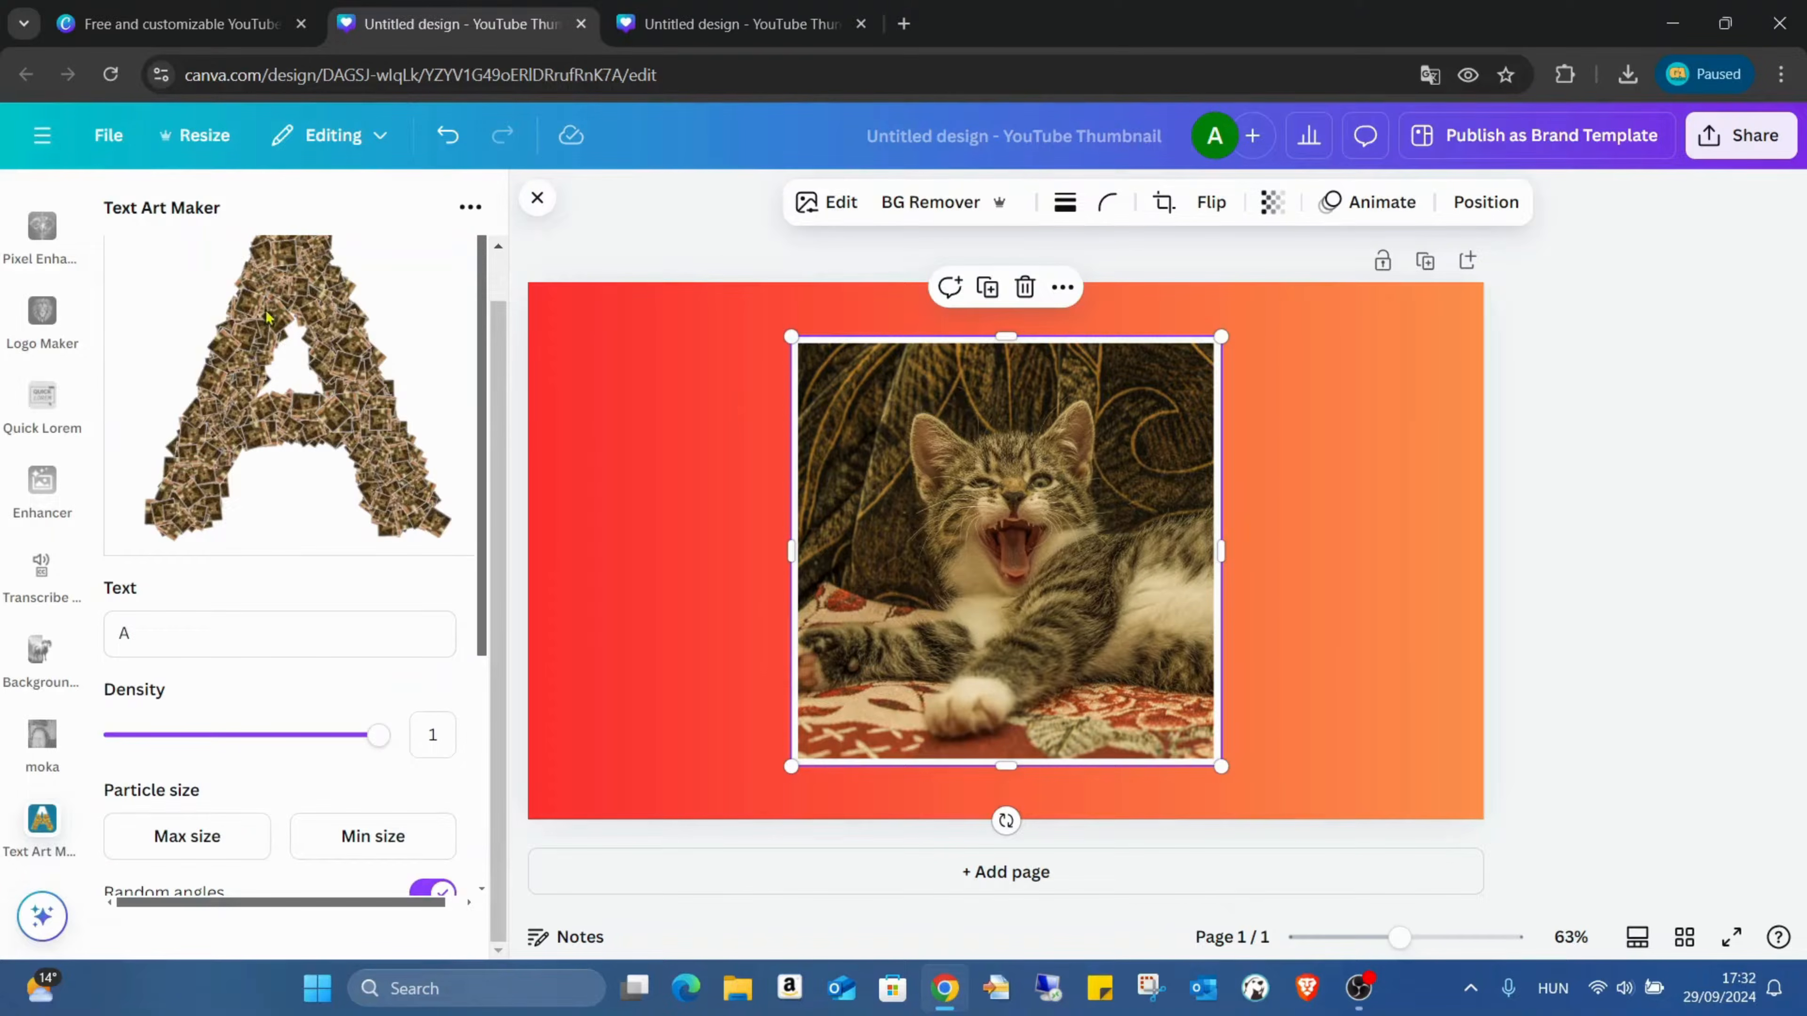
{"action": "scroll", "coordinate": [293, 512], "scroll_direction": "up", "scroll_amount": 1}
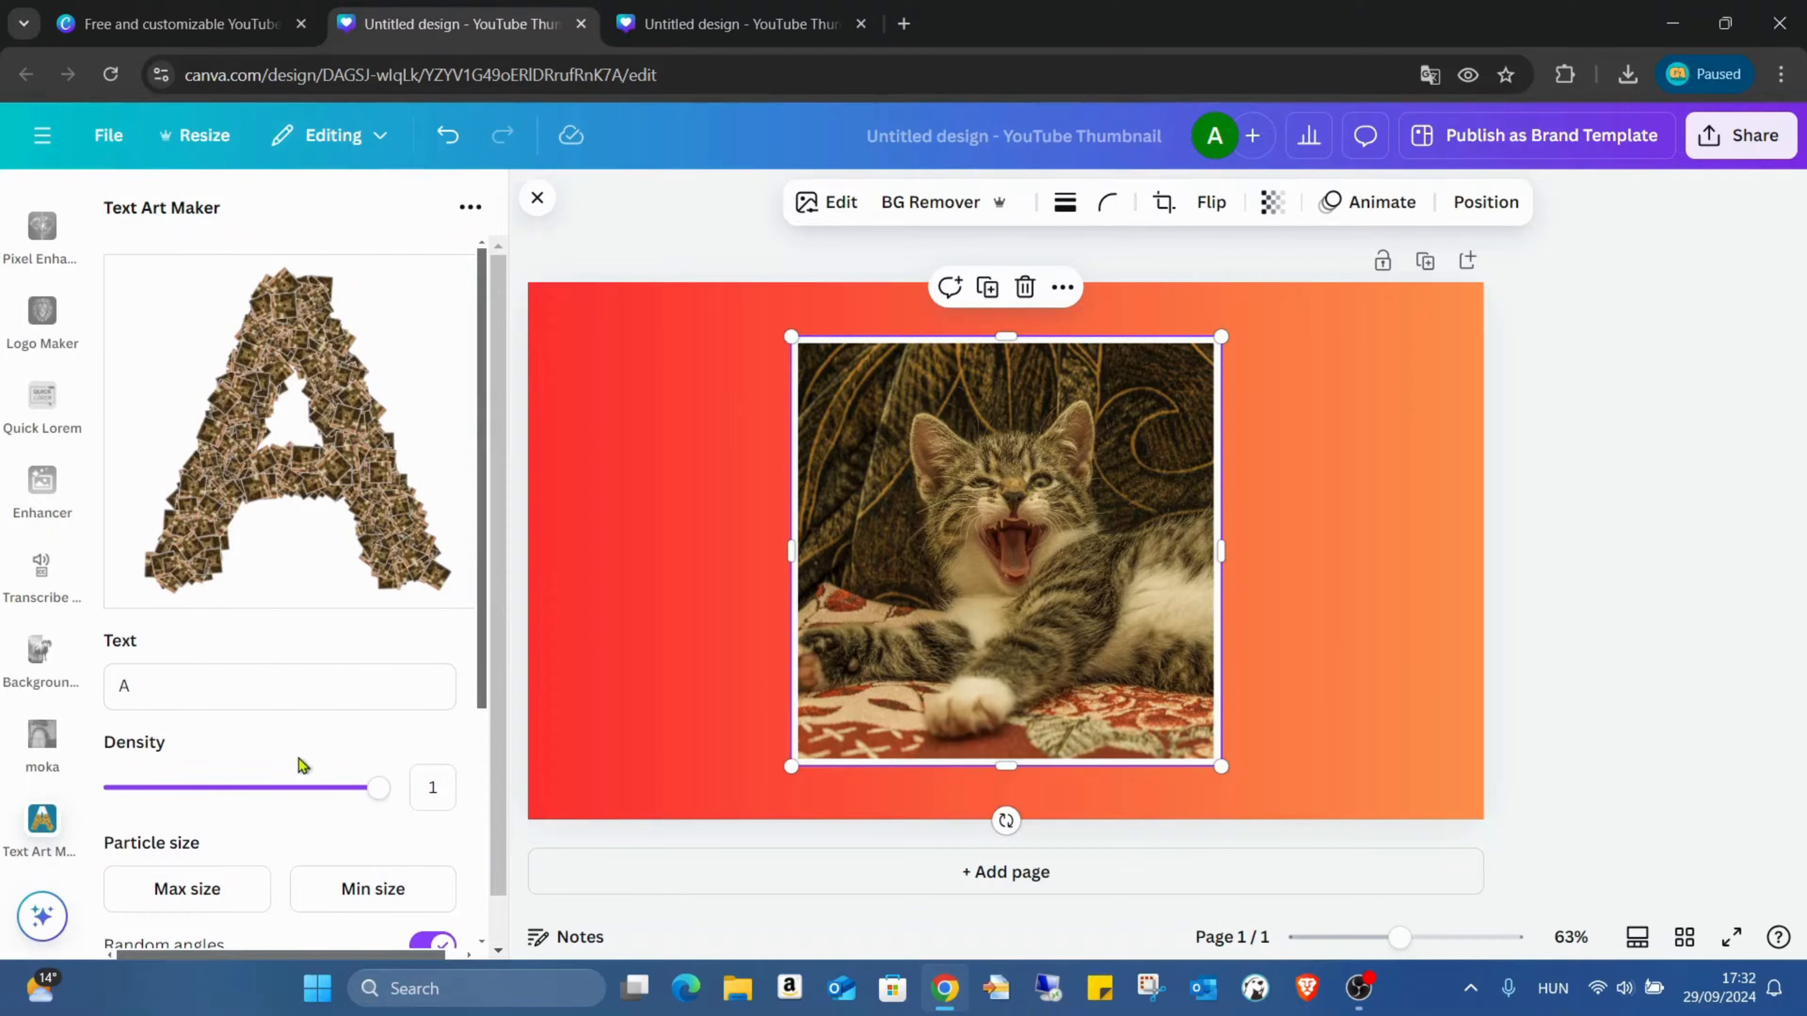
{"action": "left_click_drag", "start_coordinate": [261, 694], "coordinate": [121, 631]}
{"action": "type", "text": "C"}
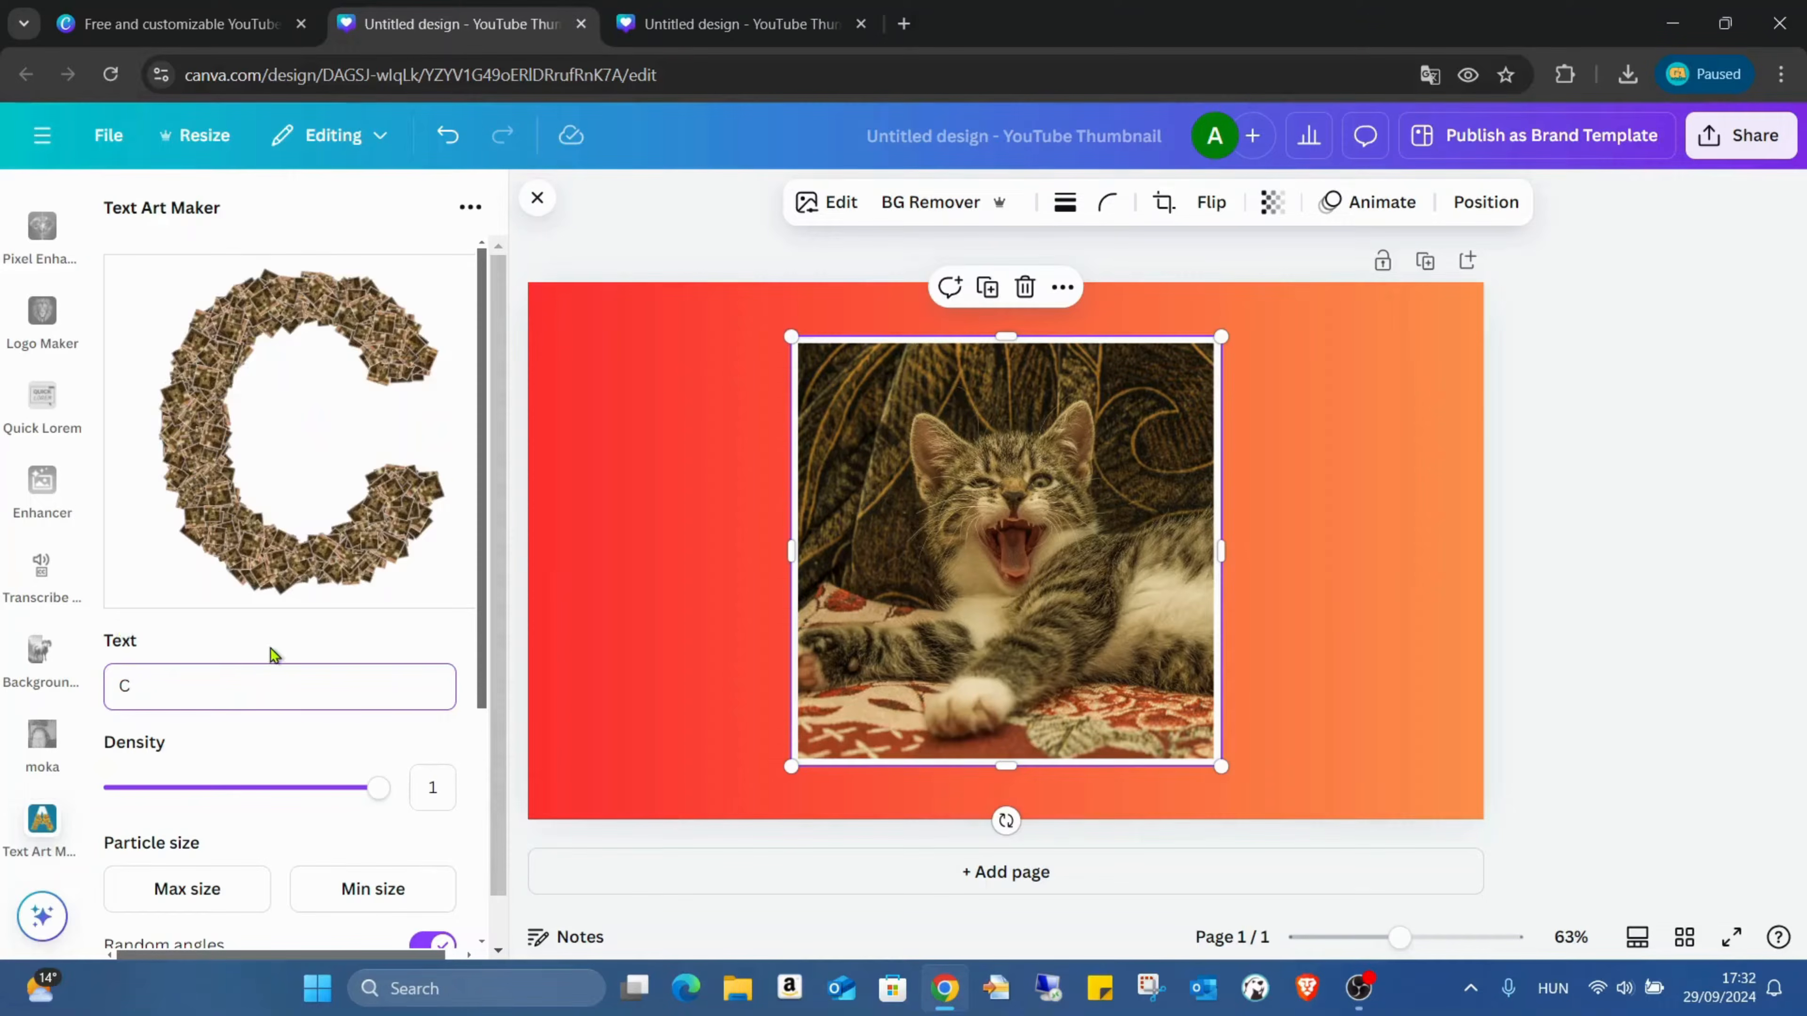
Step: Set the letter art's maximum particle size to 3.7, minimum particle size to 2.5 and density to 0.2
{"action": "scroll", "coordinate": [352, 610], "scroll_direction": "down", "scroll_amount": 2}
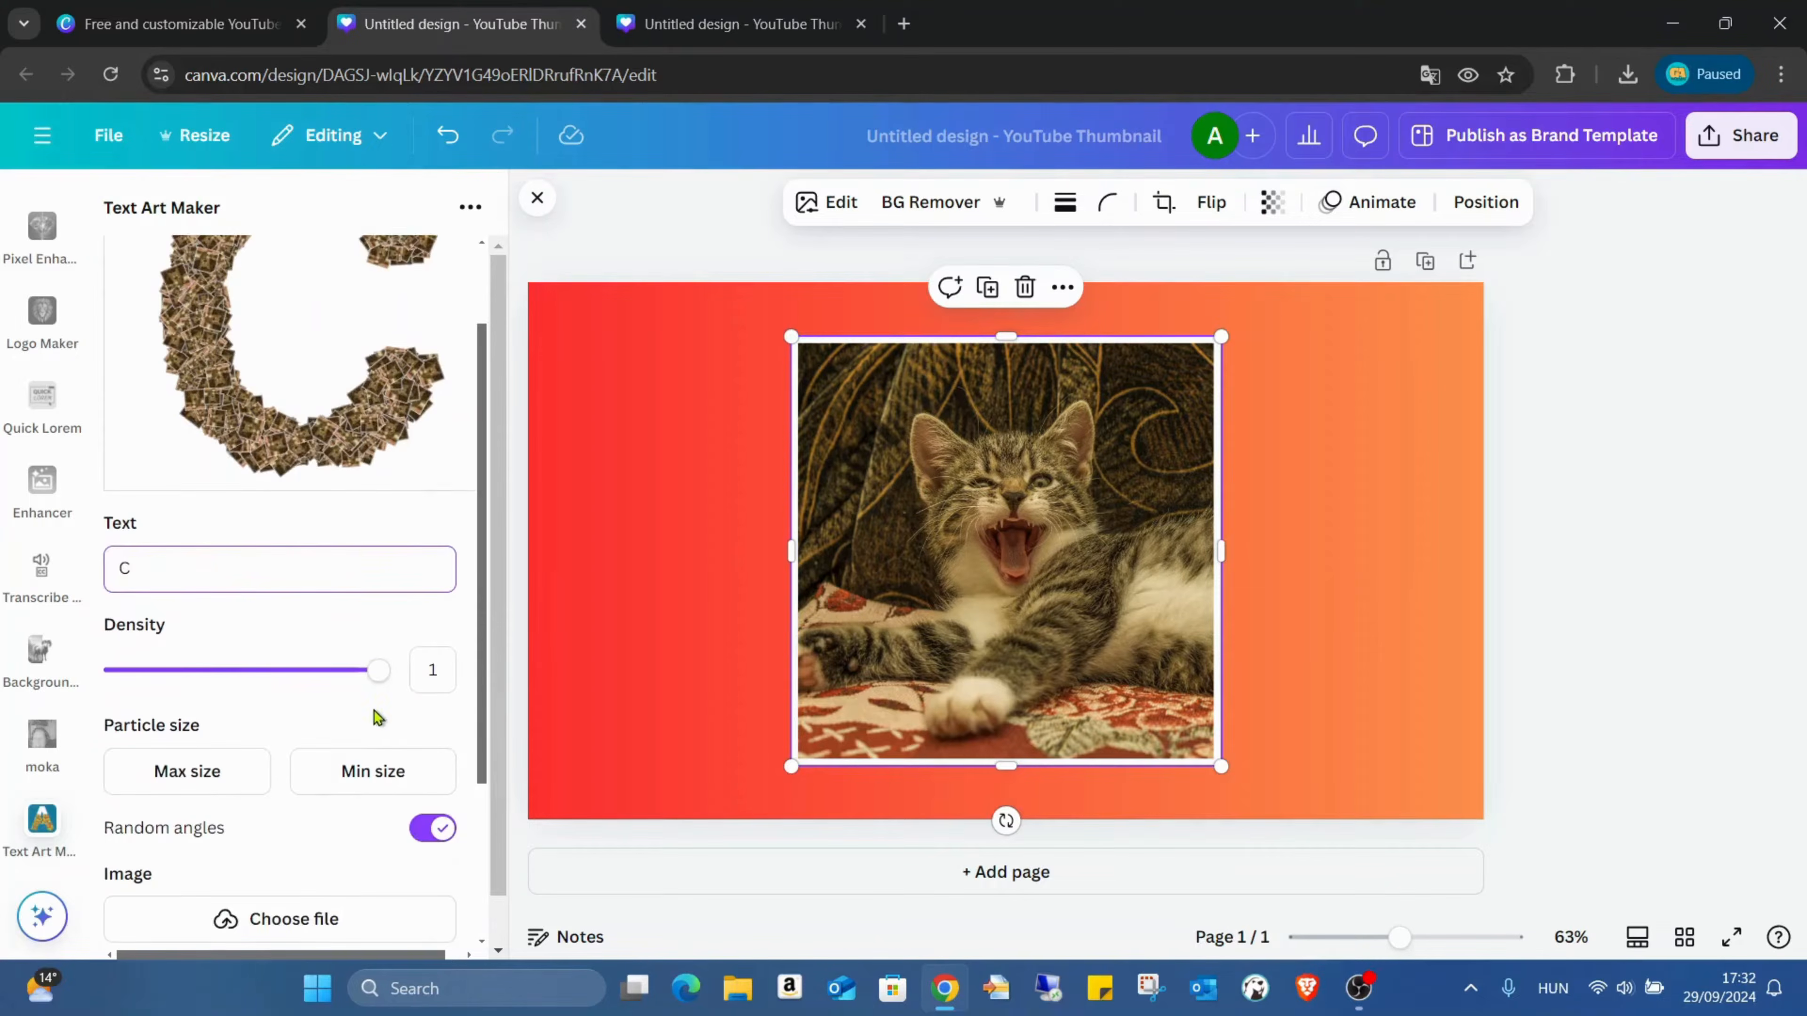
{"action": "left_click_drag", "start_coordinate": [377, 672], "coordinate": [254, 680]}
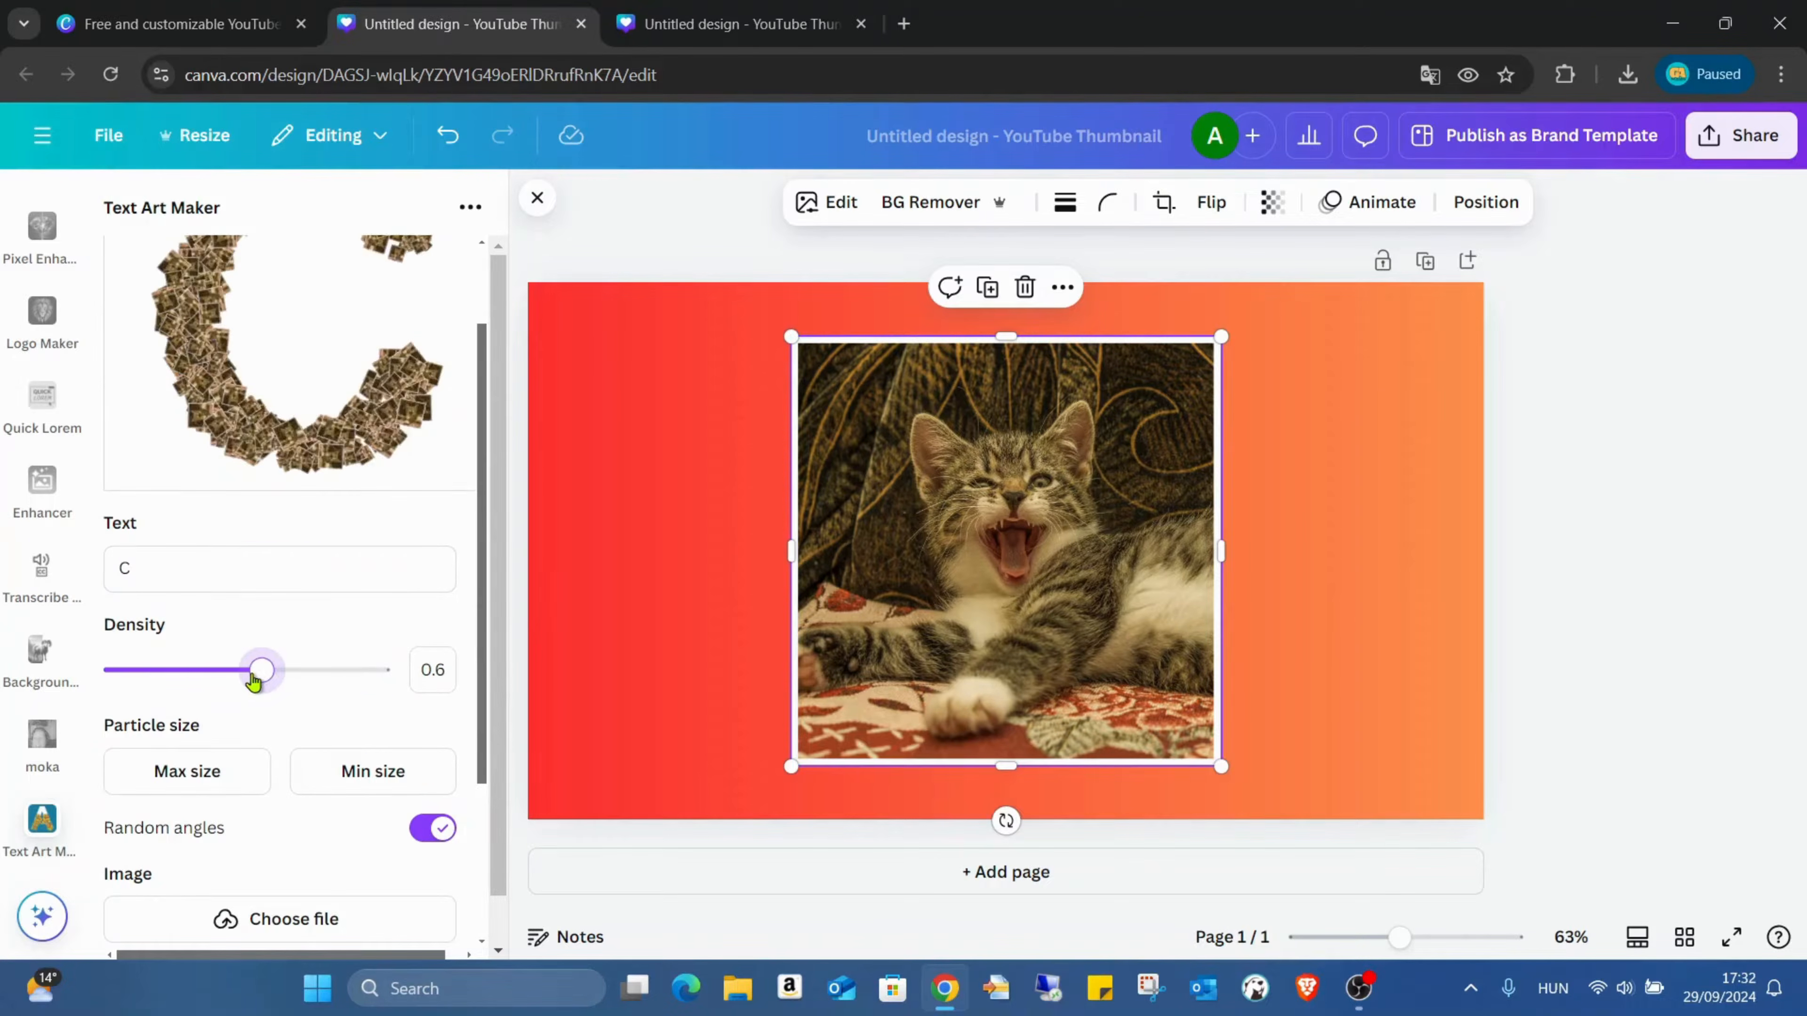
{"action": "left_click", "coordinate": [198, 778]}
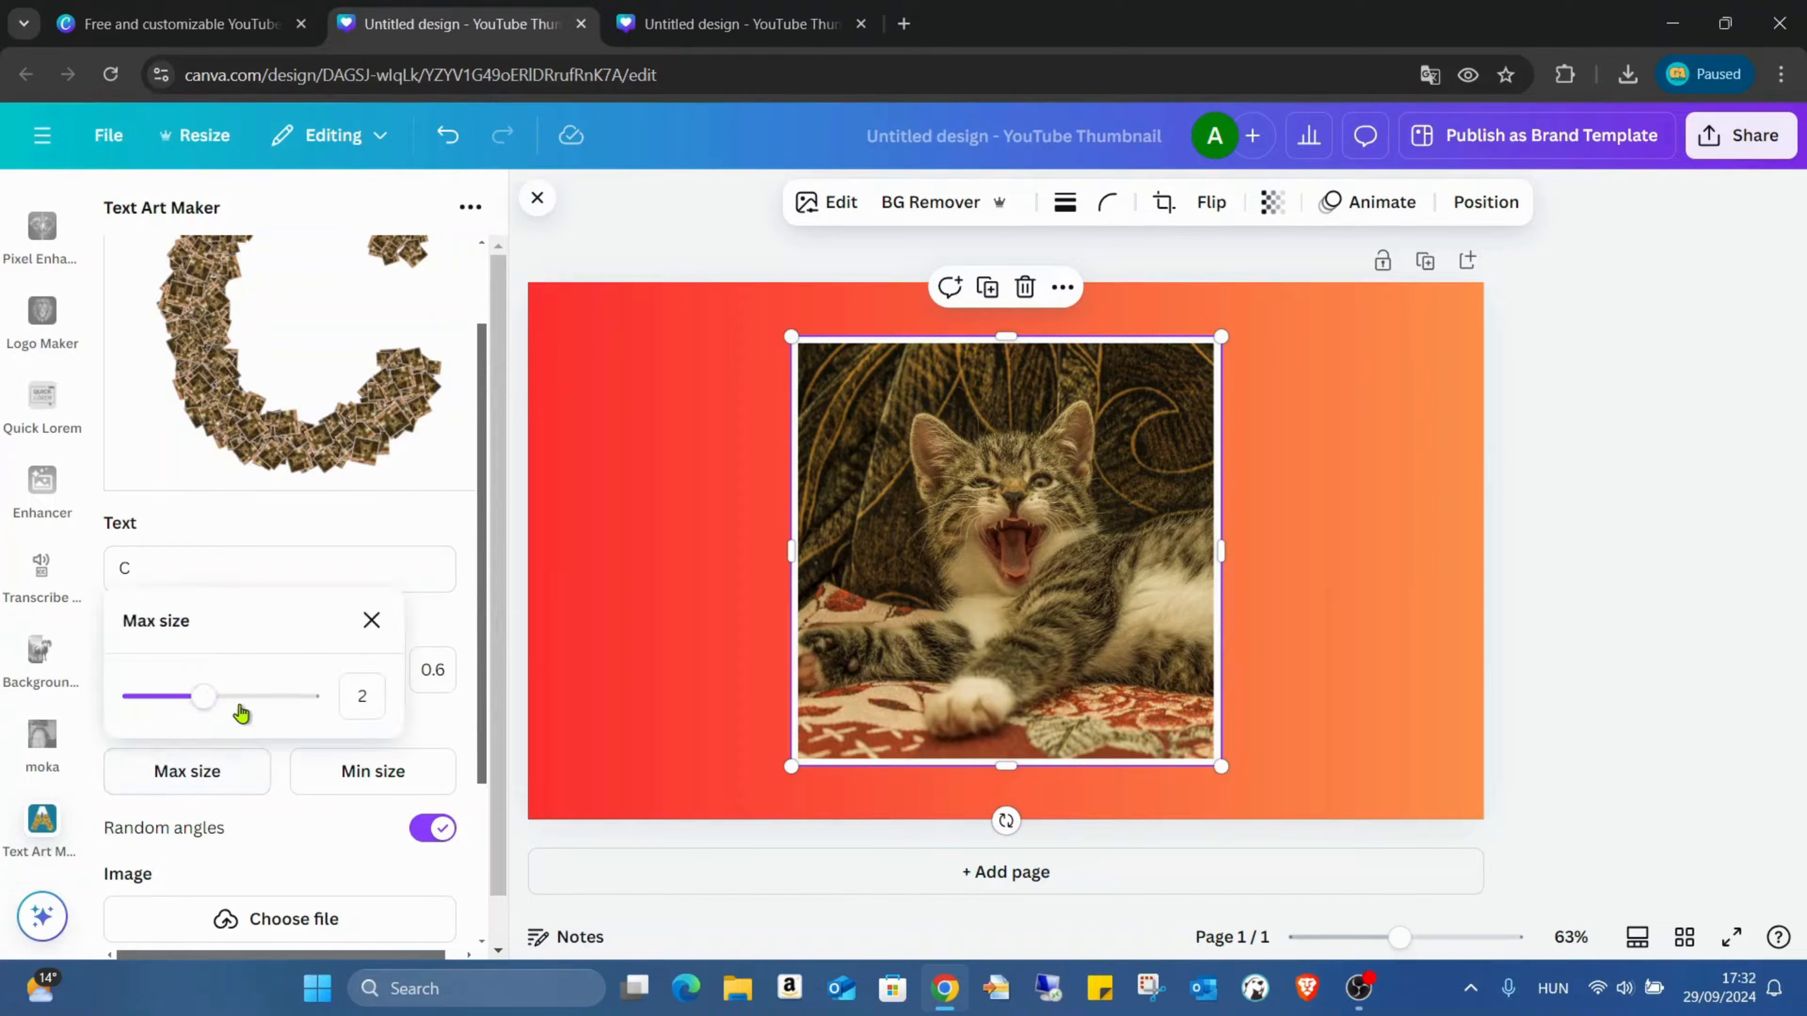
{"action": "left_click_drag", "start_coordinate": [235, 707], "coordinate": [265, 704]}
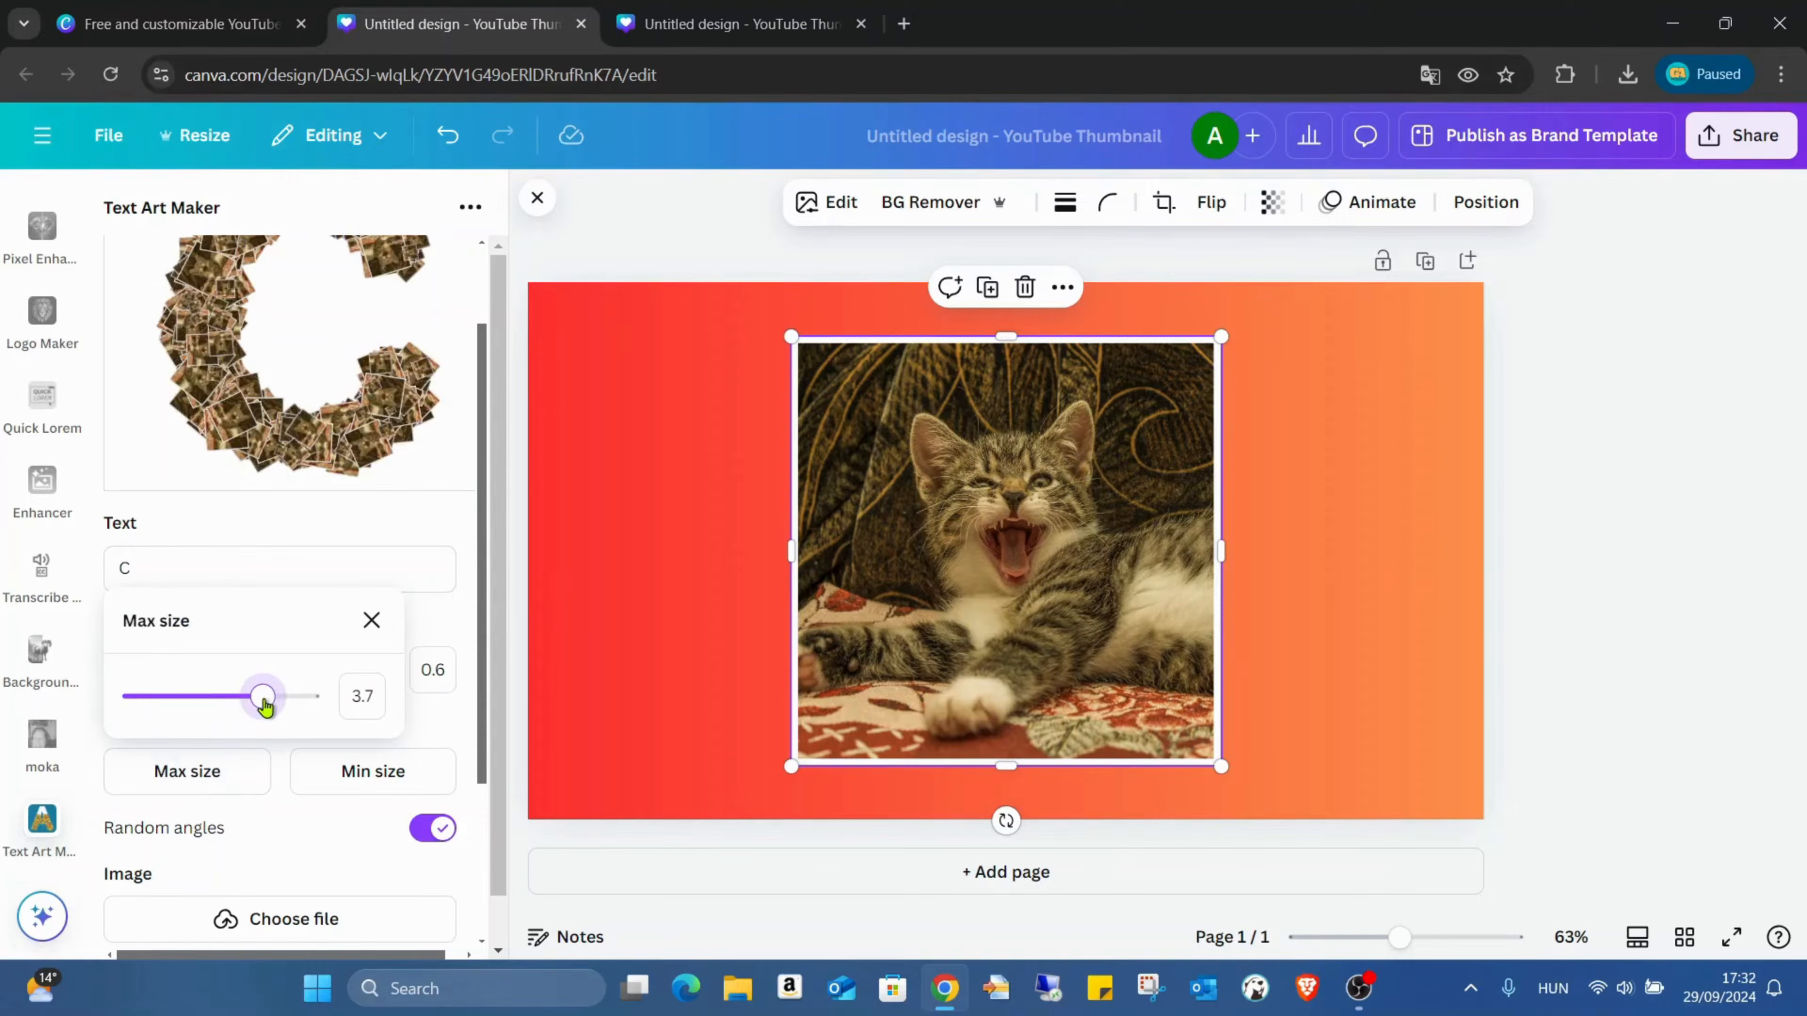
{"action": "left_click", "coordinate": [428, 707]}
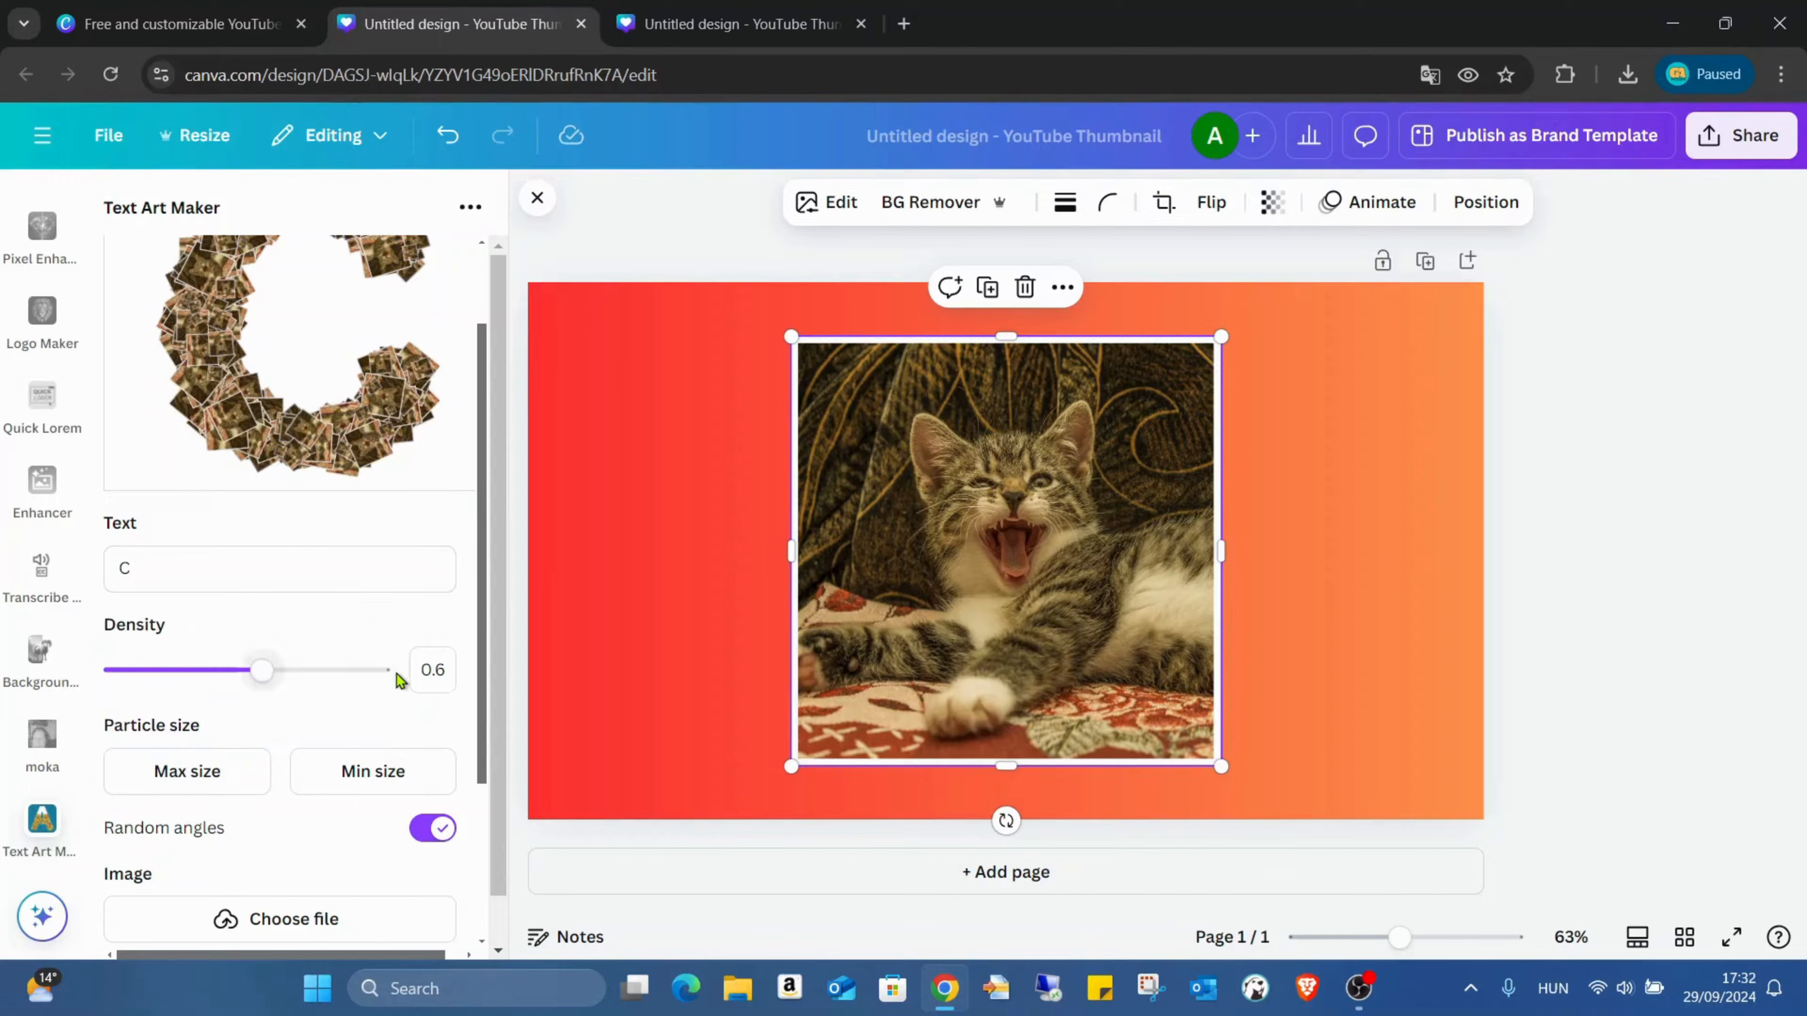
{"action": "left_click", "coordinate": [361, 753]}
{"action": "left_click_drag", "start_coordinate": [246, 704], "coordinate": [298, 704]}
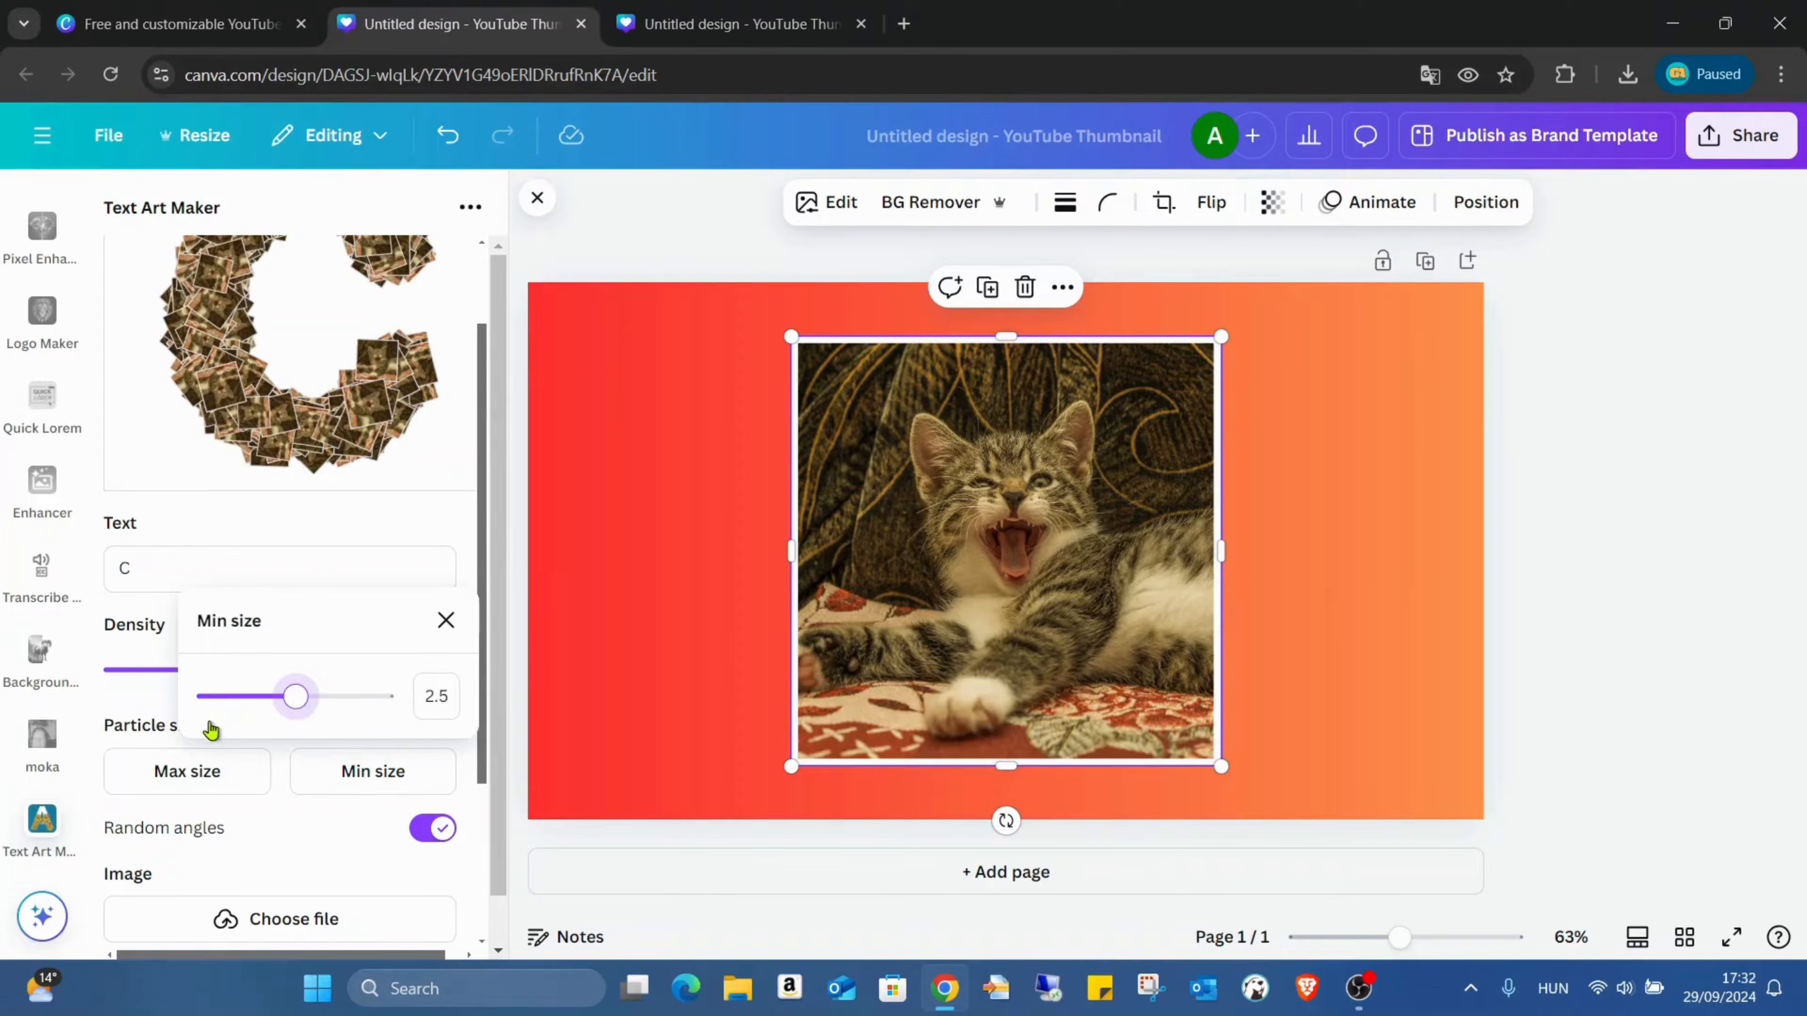
{"action": "left_click", "coordinate": [139, 669]}
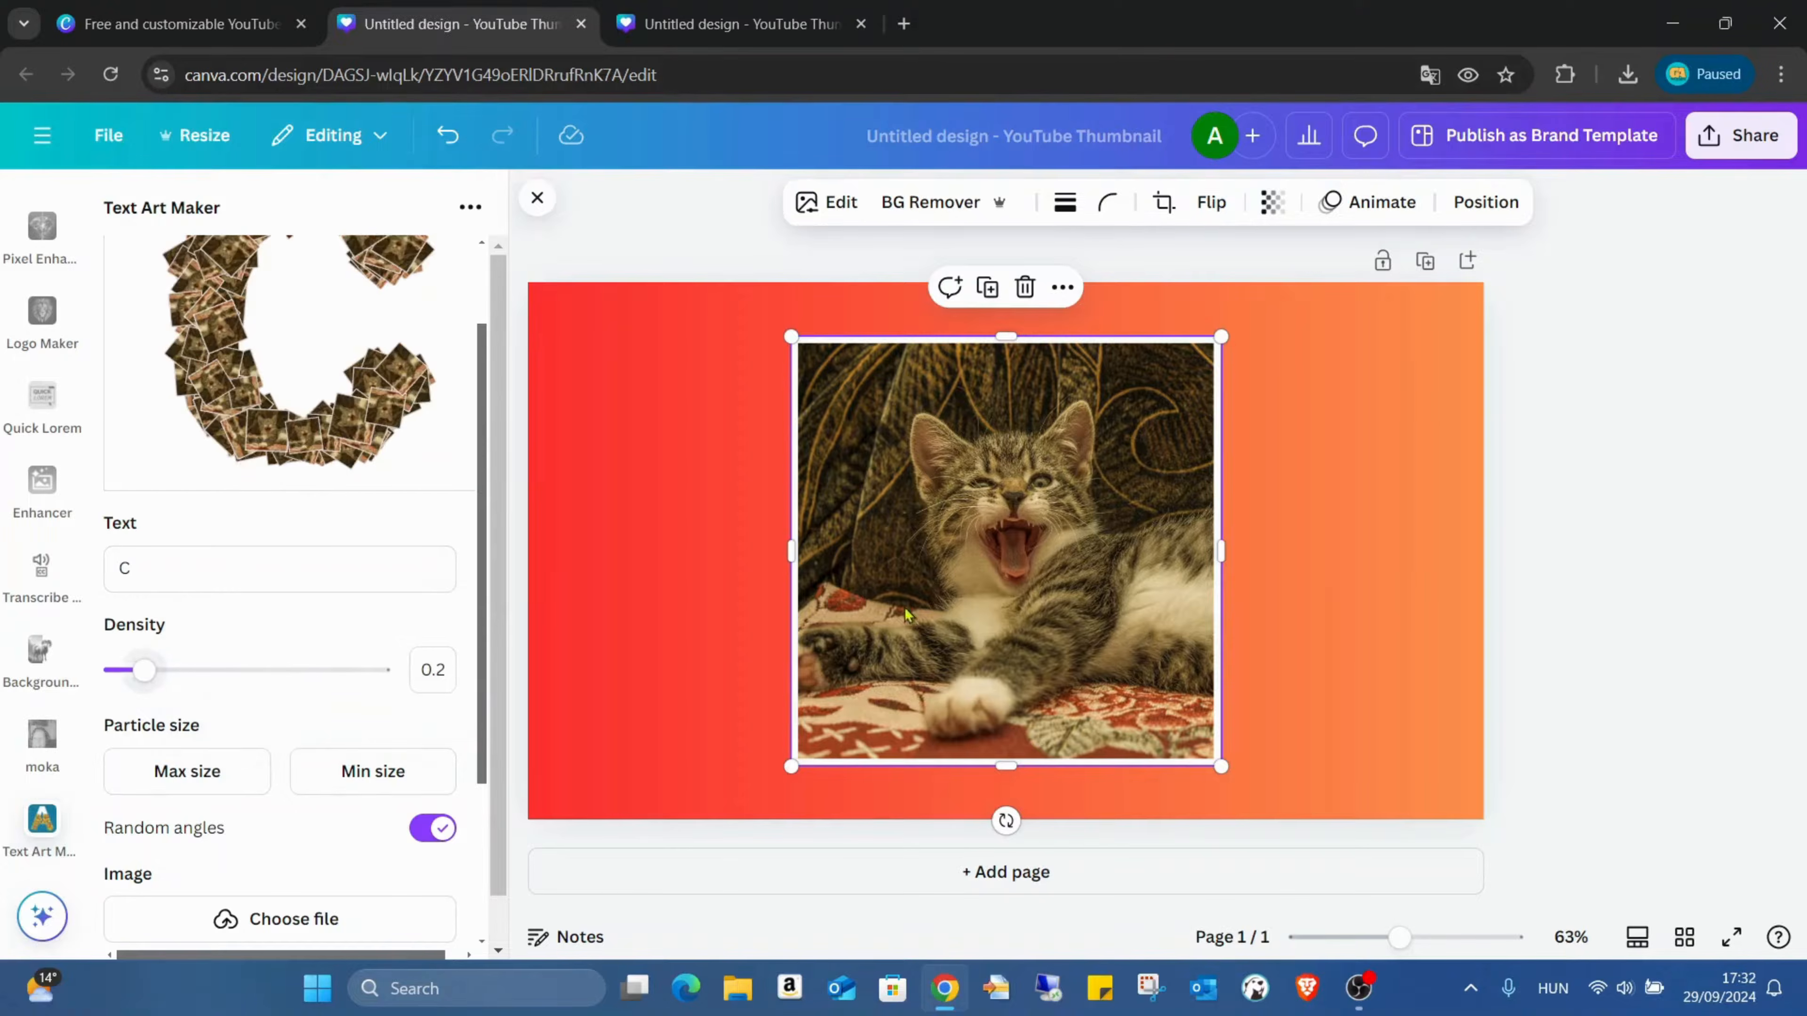
Step: Delete the kitten photo from the page and add the generated letter C to the design
{"action": "key", "text": "Delete"}
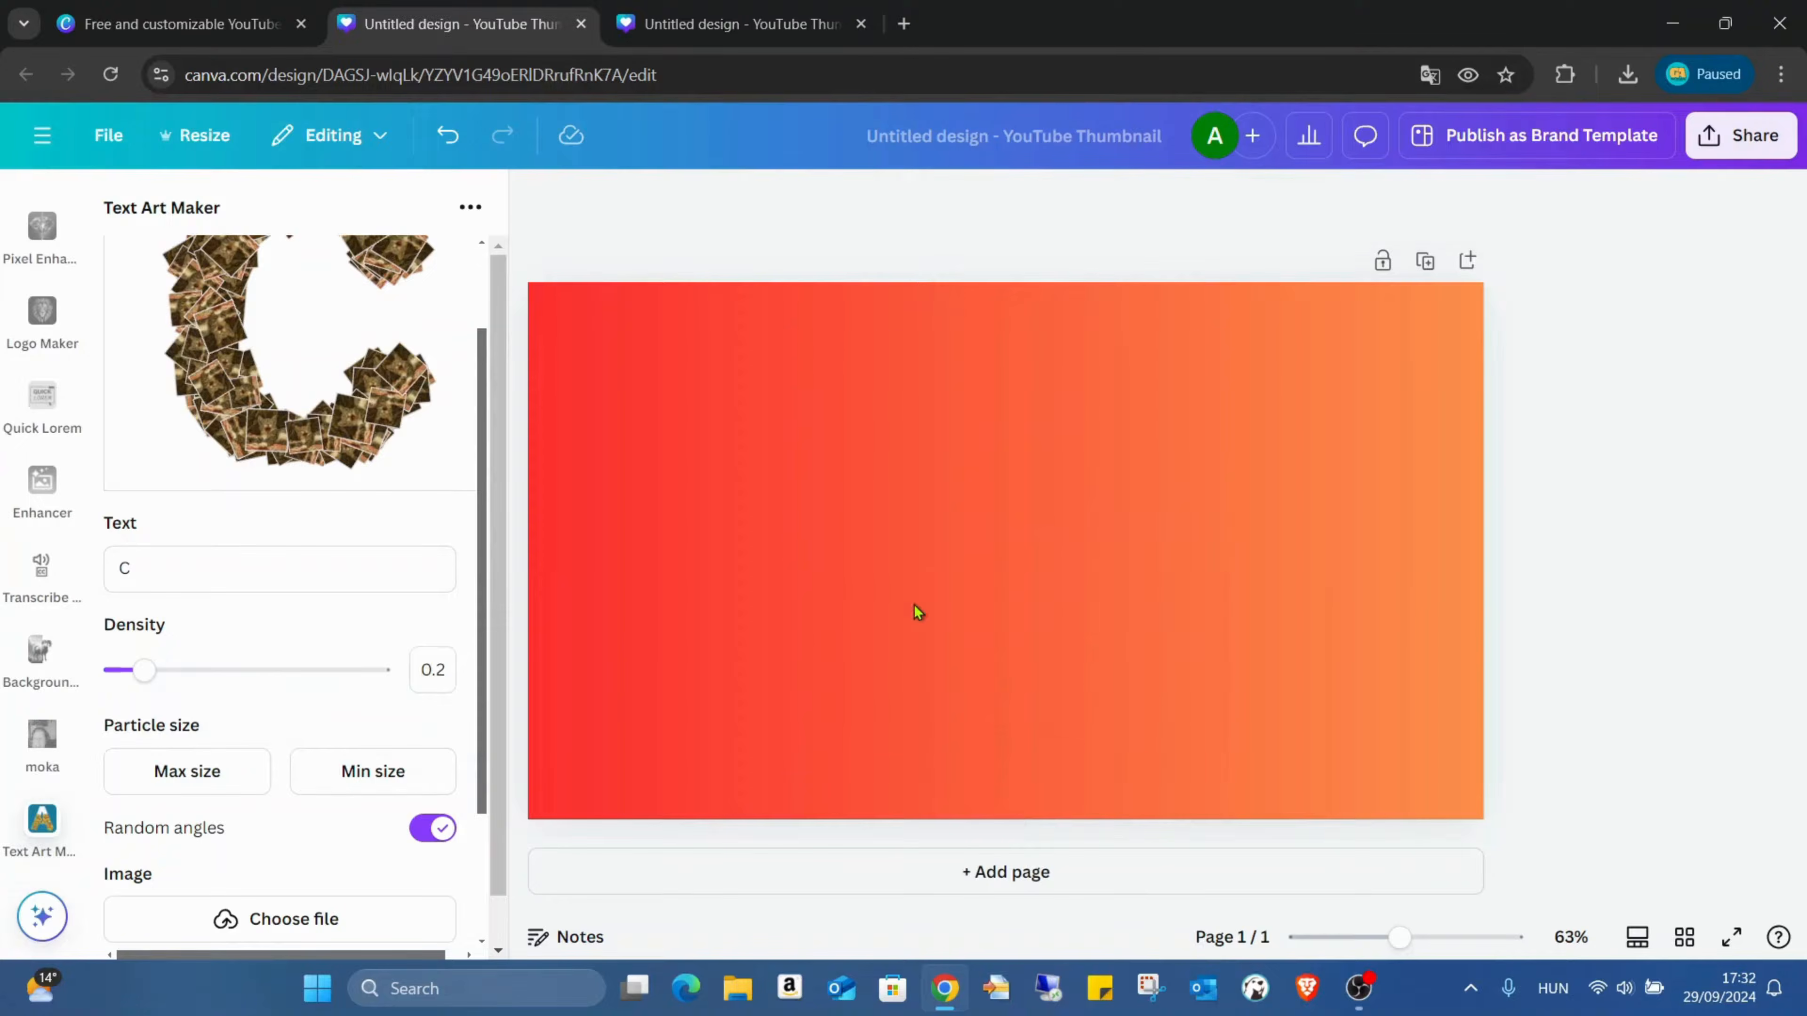
{"action": "scroll", "coordinate": [272, 614], "scroll_direction": "down", "scroll_amount": 3}
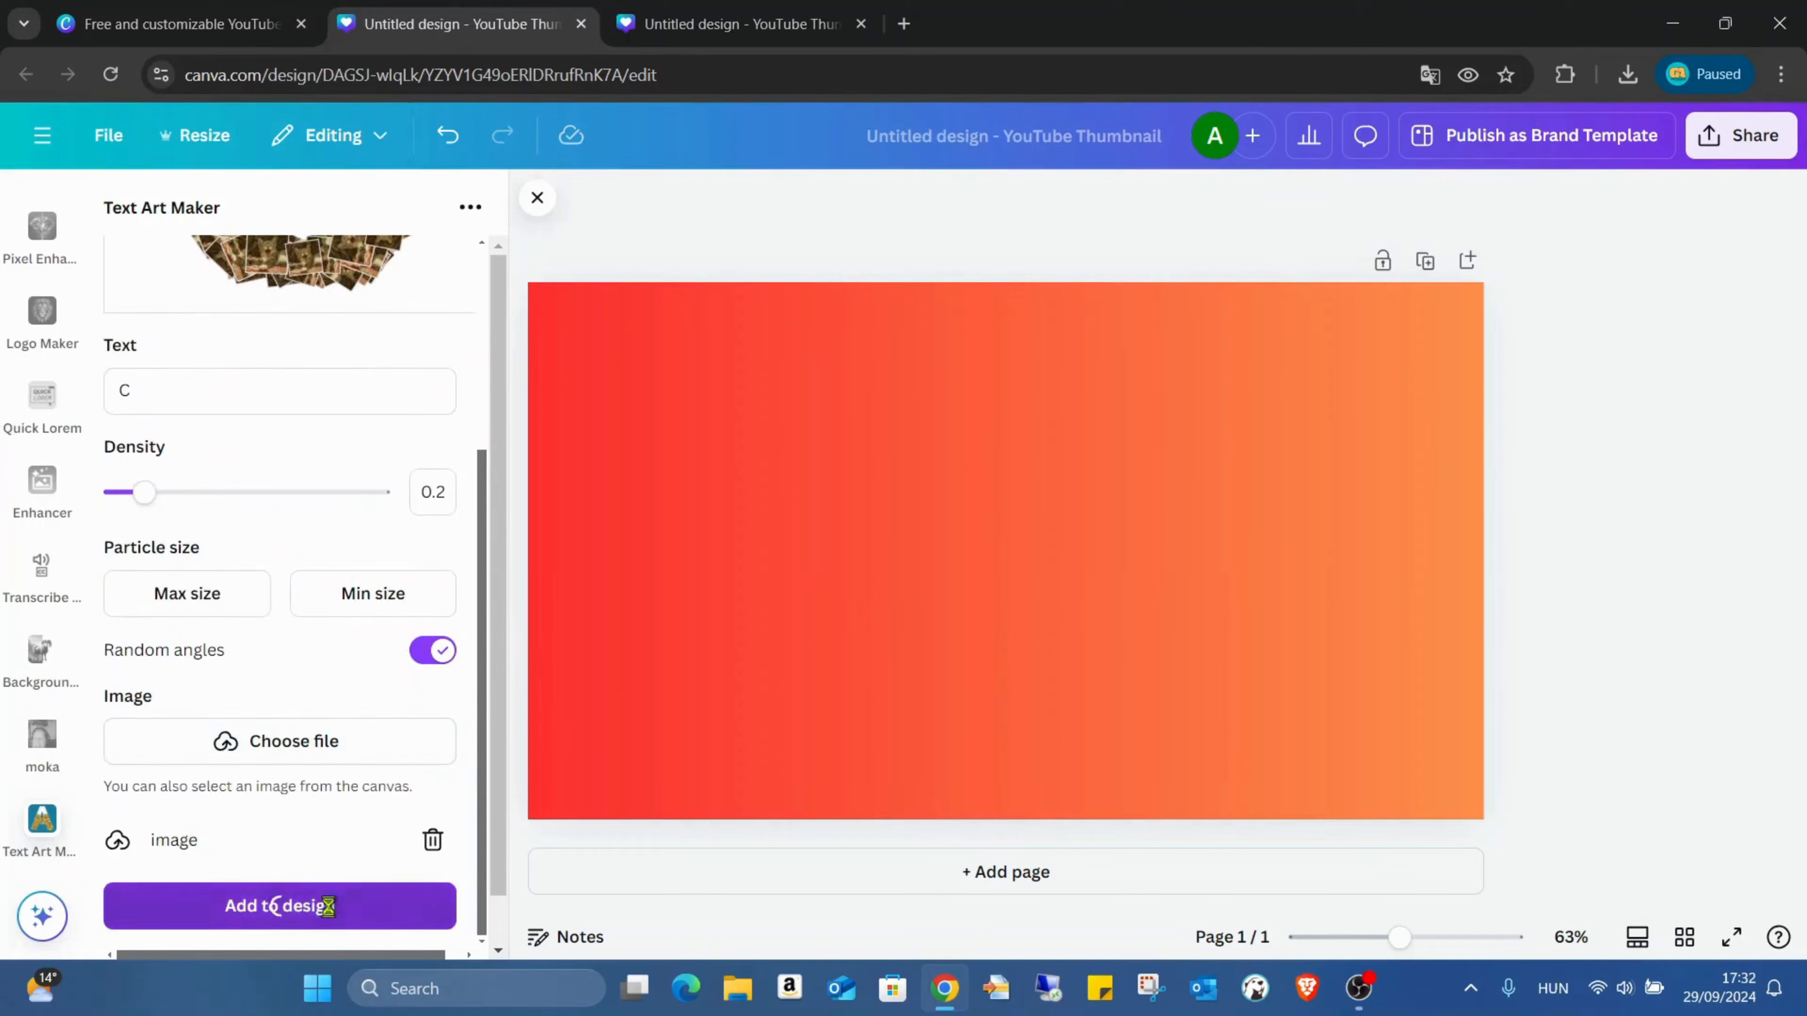
{"action": "left_click", "coordinate": [281, 905]}
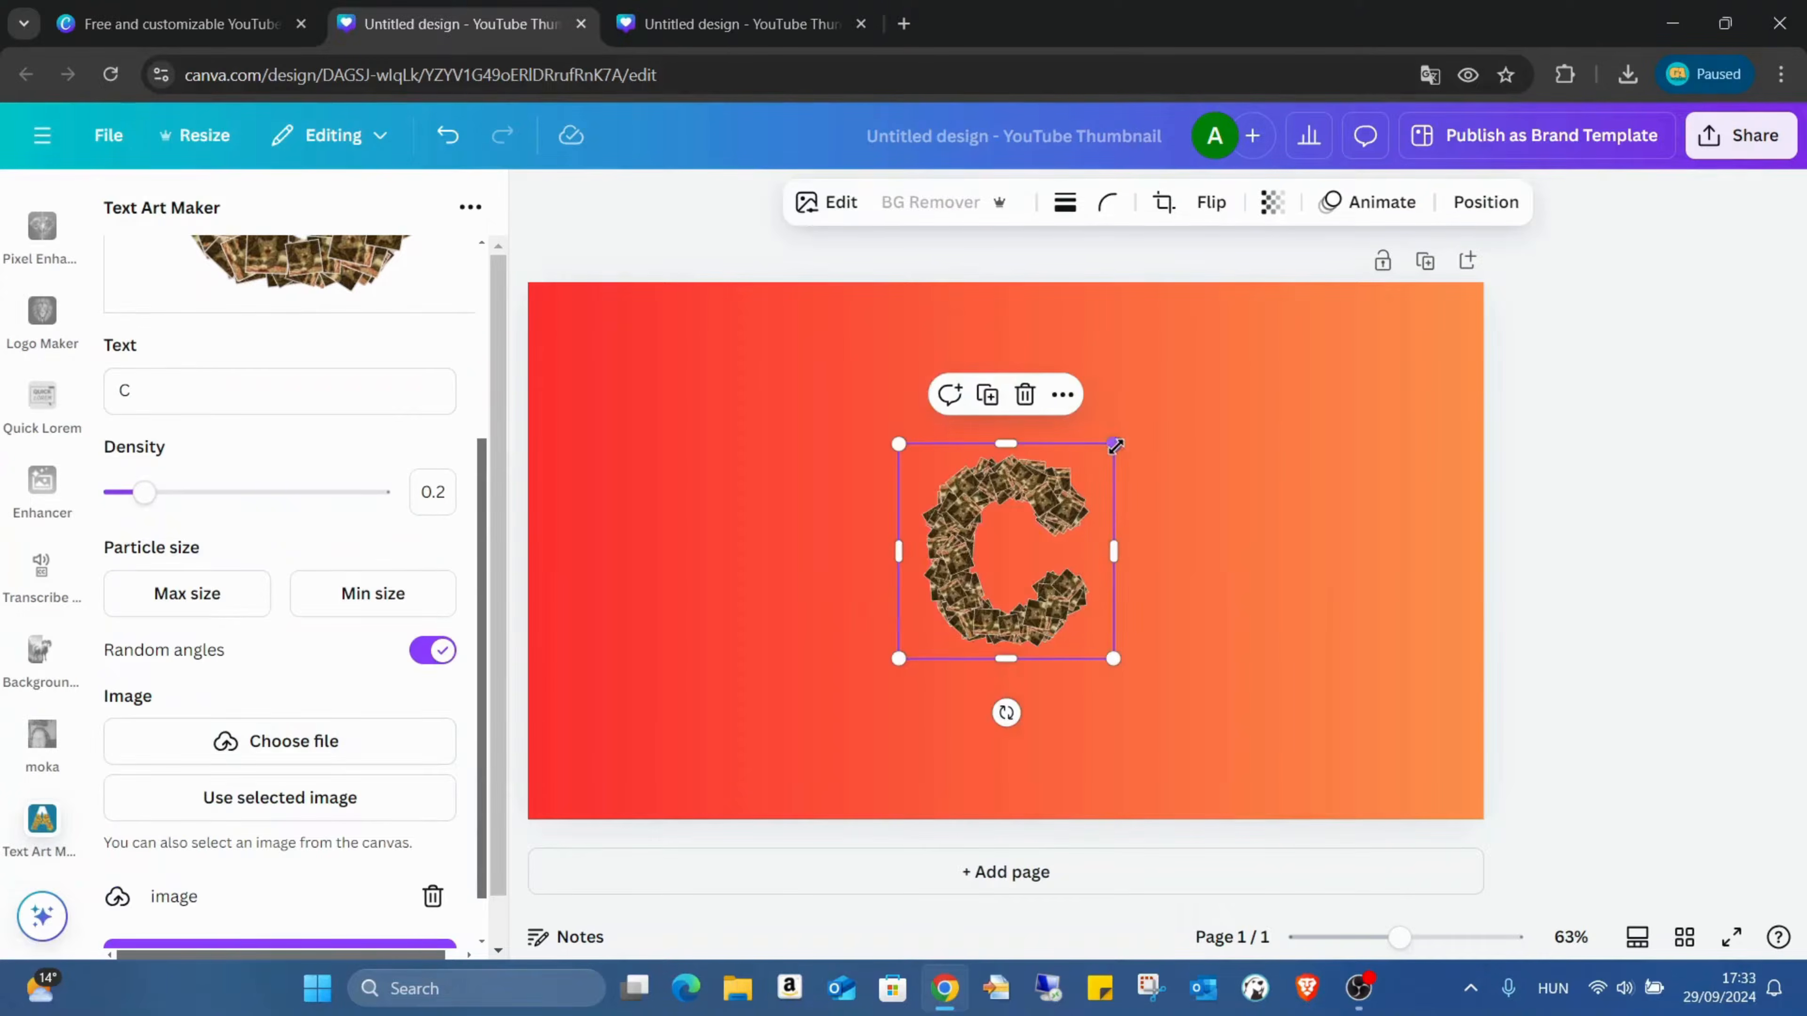
Step: Enlarge the letter C to about two thirds of the page height and place it at the page's left side
{"action": "left_click_drag", "start_coordinate": [1116, 446], "coordinate": [1283, 277]}
{"action": "left_click_drag", "start_coordinate": [1200, 414], "coordinate": [819, 475]}
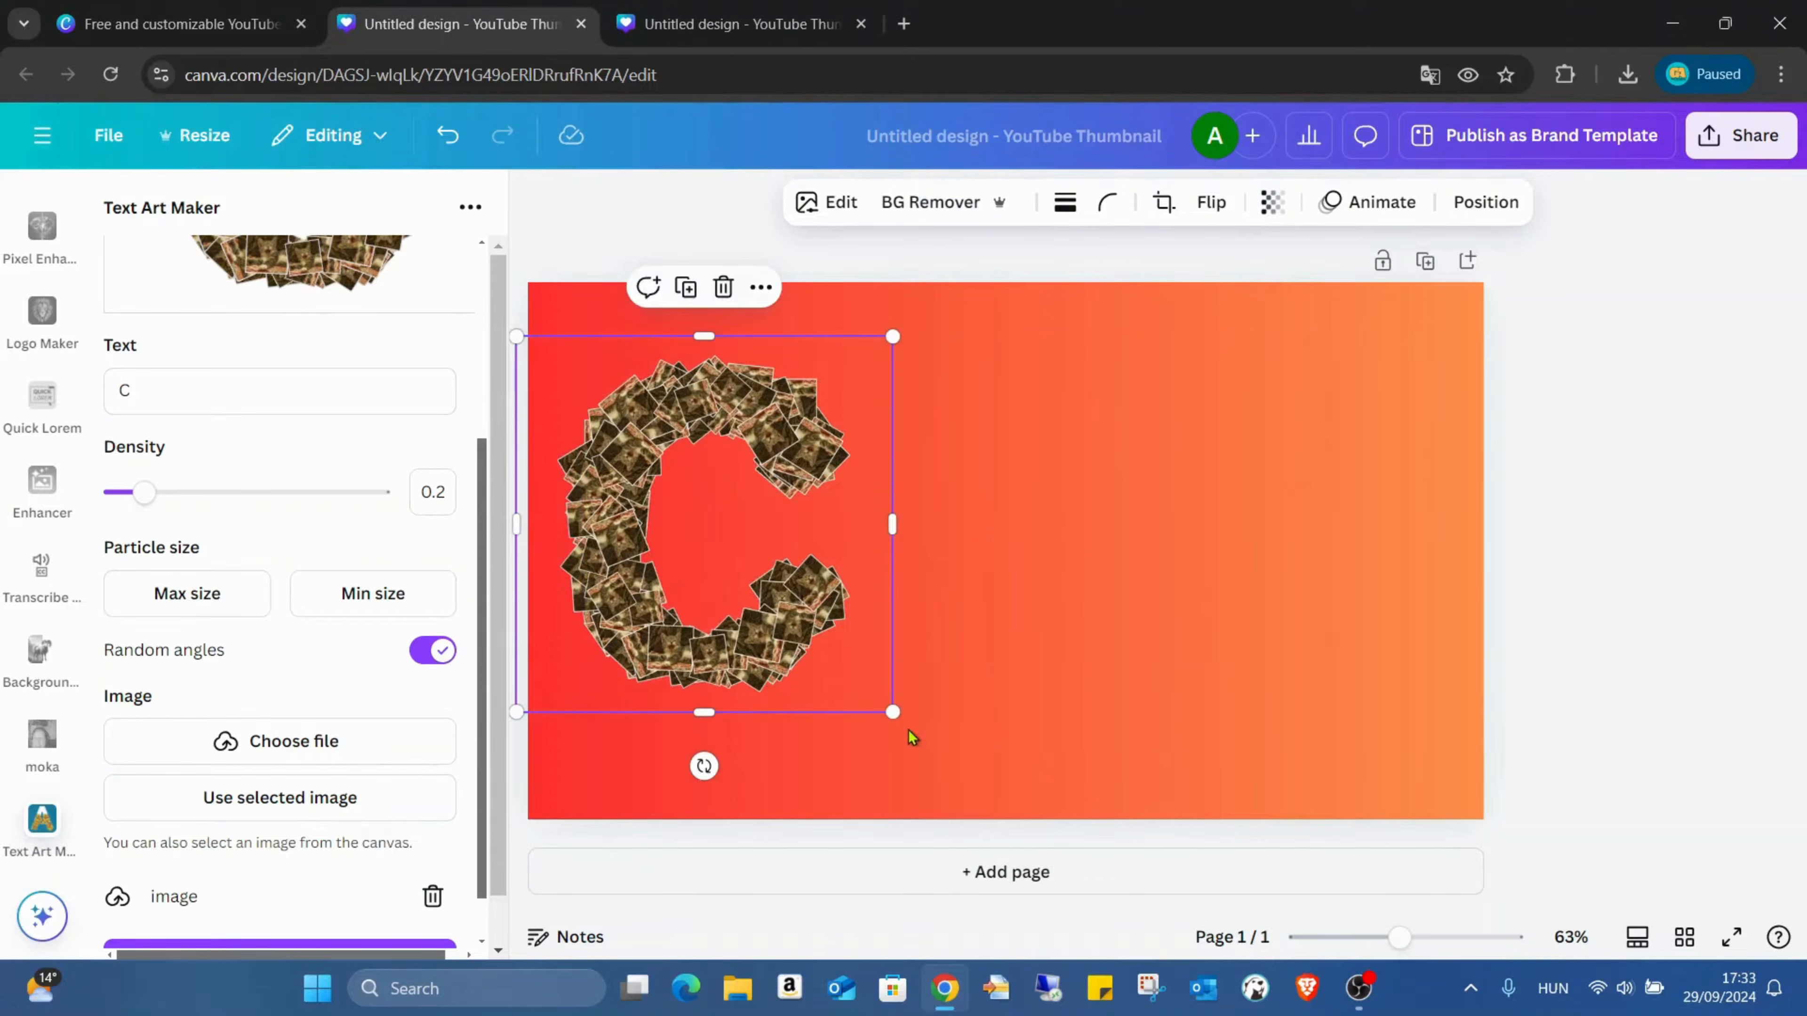
{"action": "left_click_drag", "start_coordinate": [893, 712], "coordinate": [905, 724]}
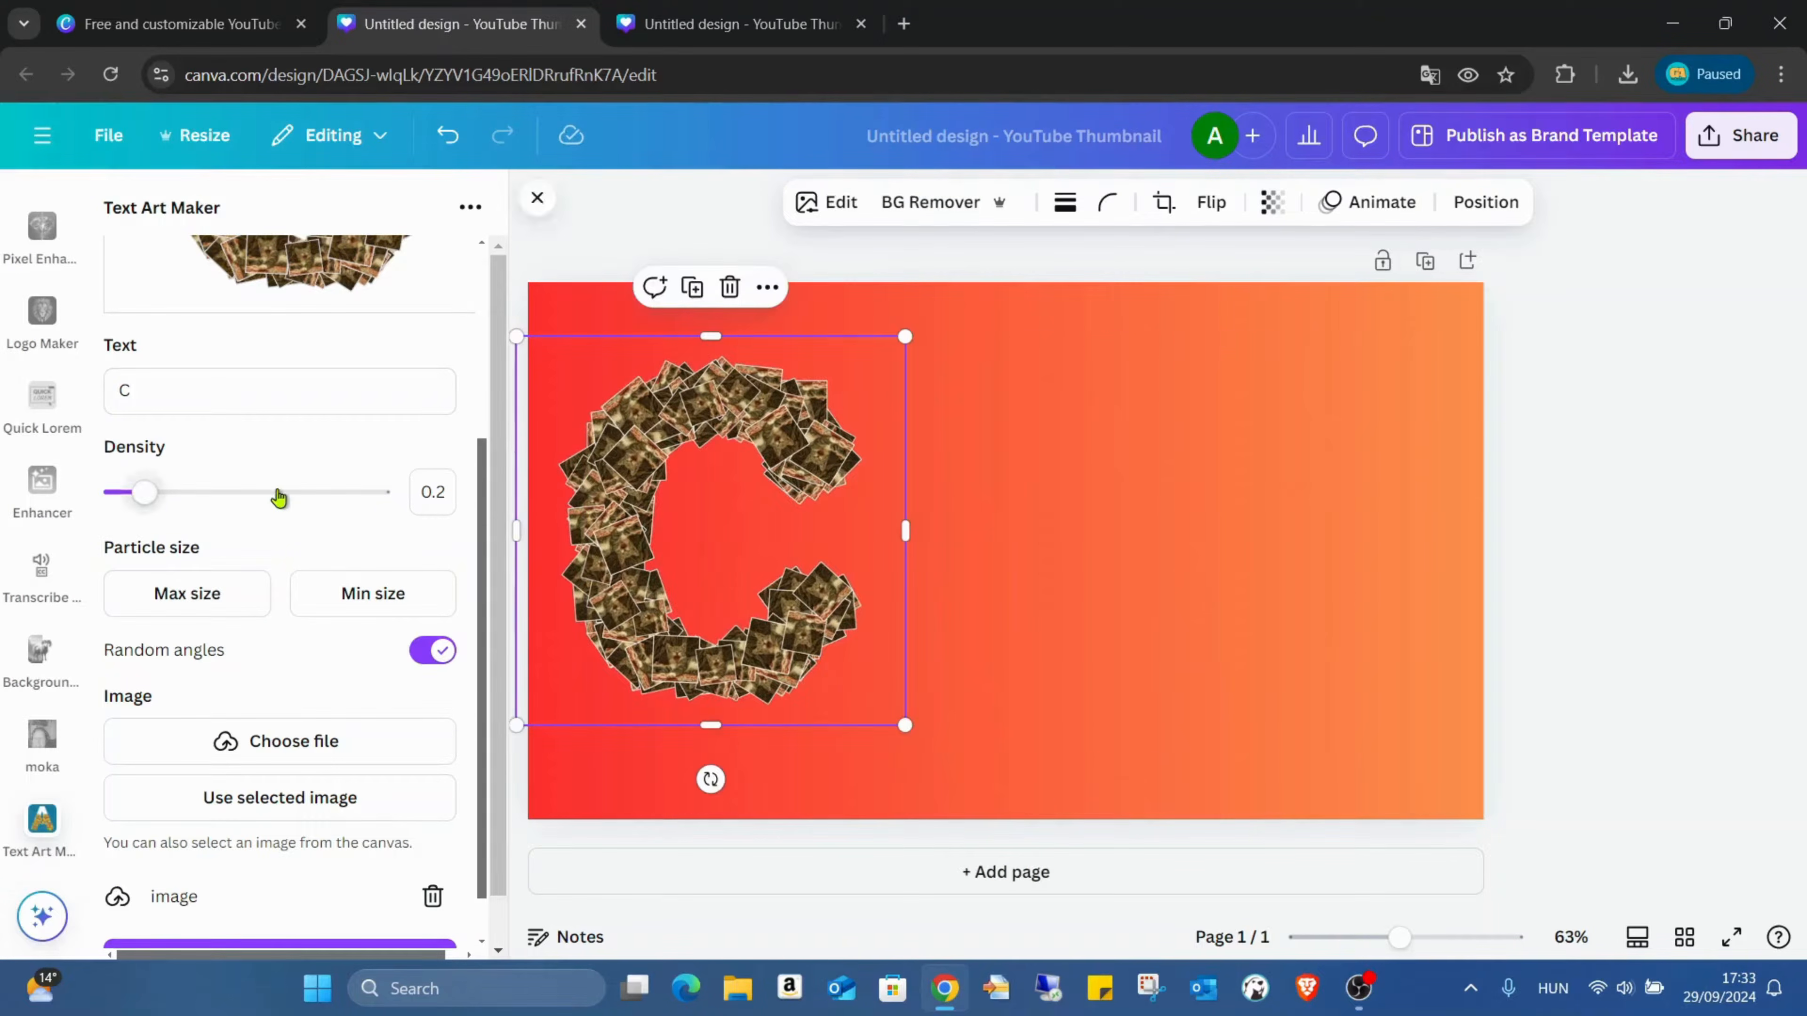
Step: Set the letter art's maximum particle size to 4.6 and its density to 0.7
{"action": "scroll", "coordinate": [276, 534], "scroll_direction": "up", "scroll_amount": 2}
{"action": "left_click", "coordinate": [201, 710]}
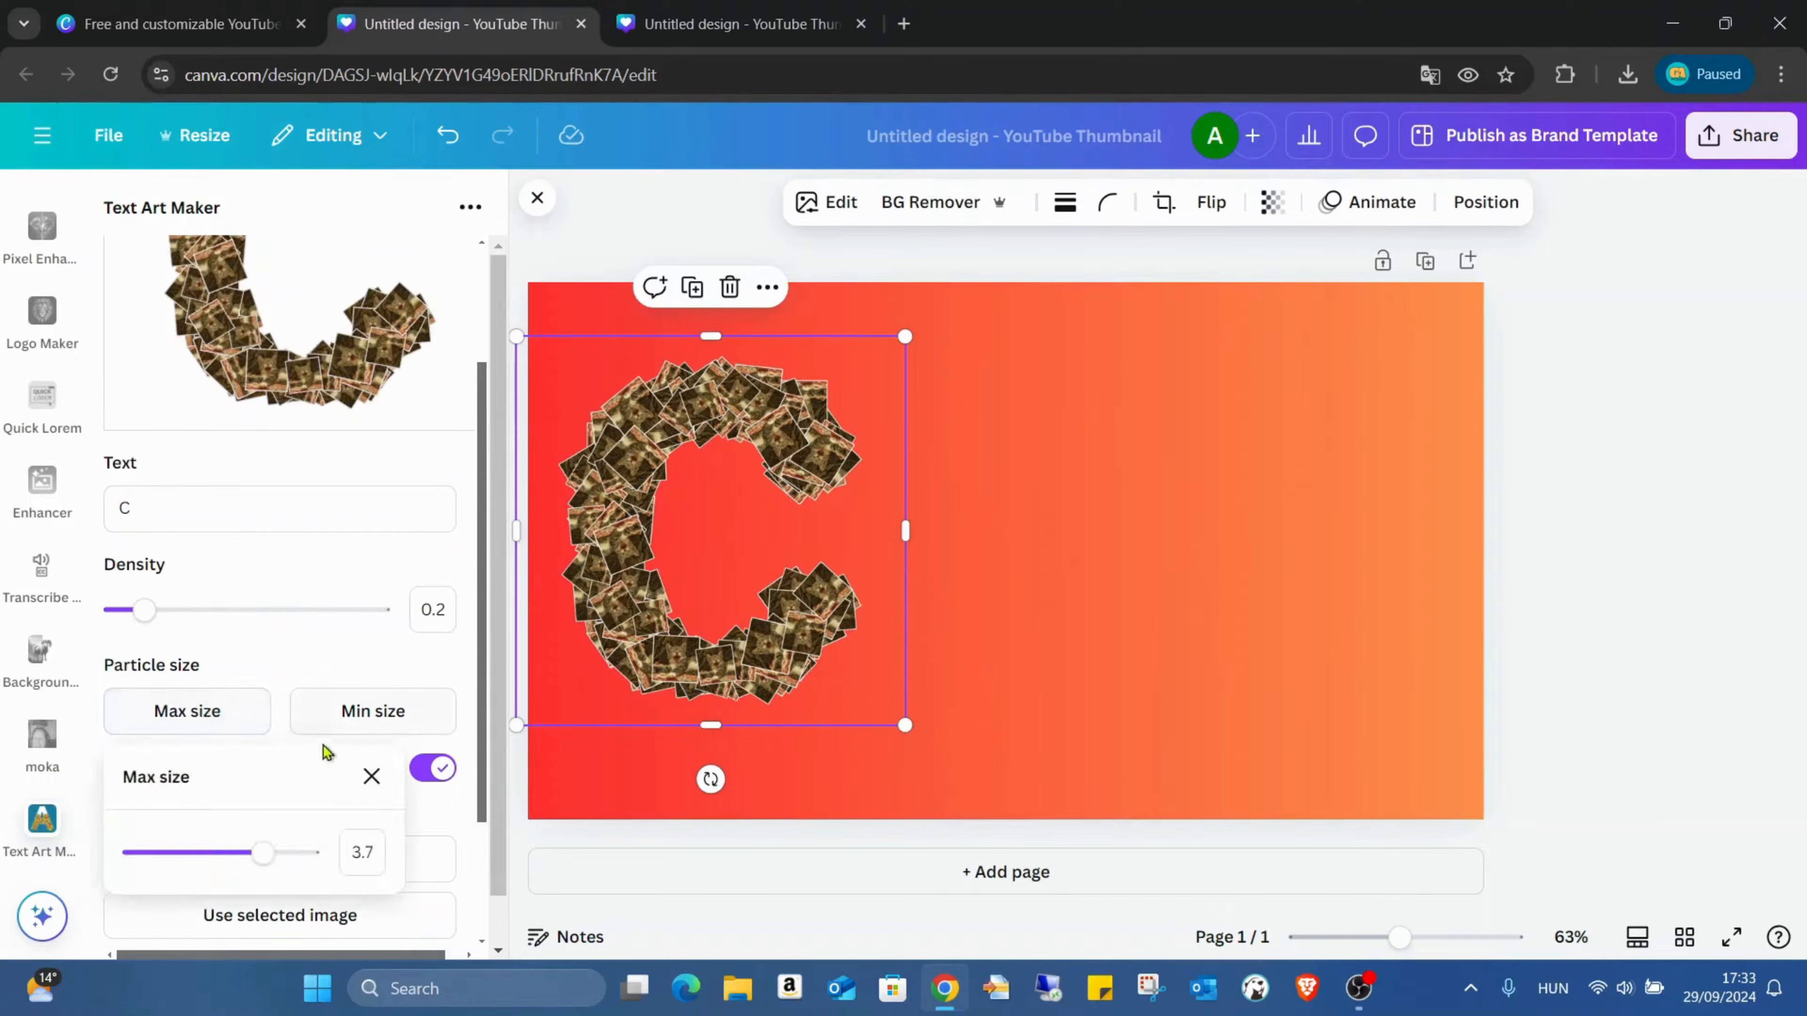
{"action": "left_click_drag", "start_coordinate": [262, 853], "coordinate": [297, 868]}
{"action": "left_click", "coordinate": [319, 612]}
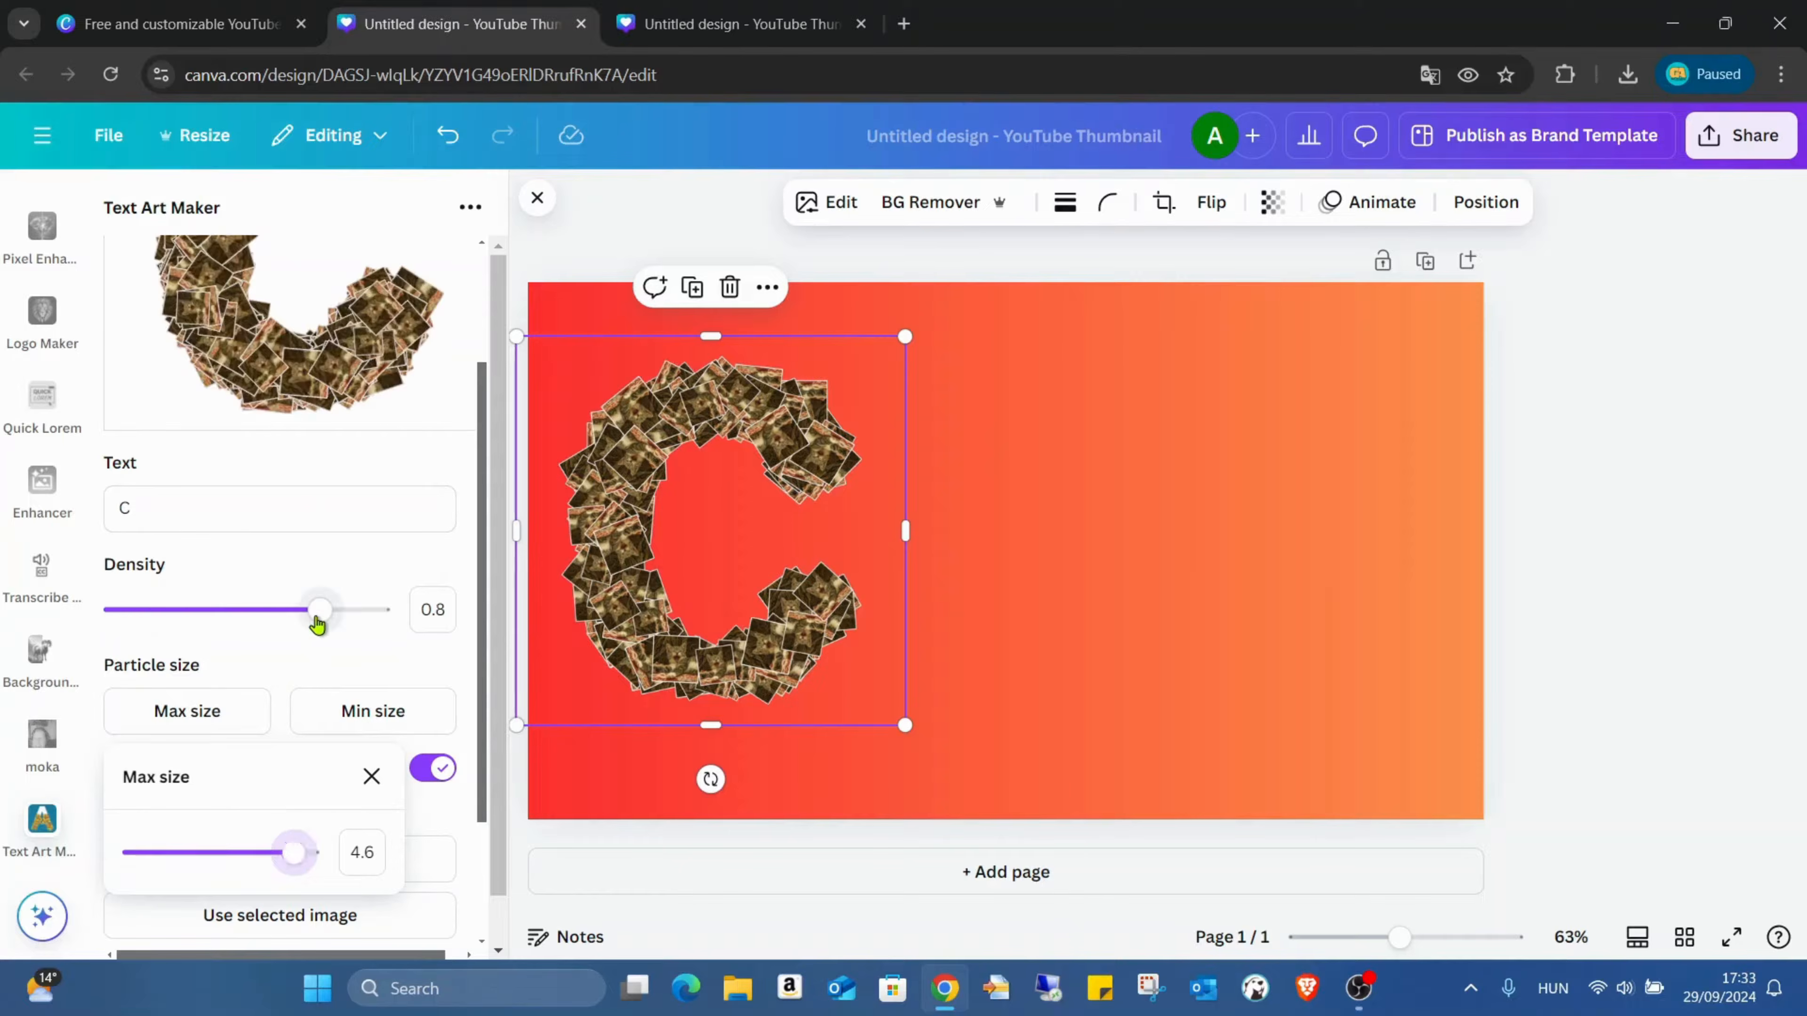
{"action": "left_click_drag", "start_coordinate": [306, 617], "coordinate": [295, 615]}
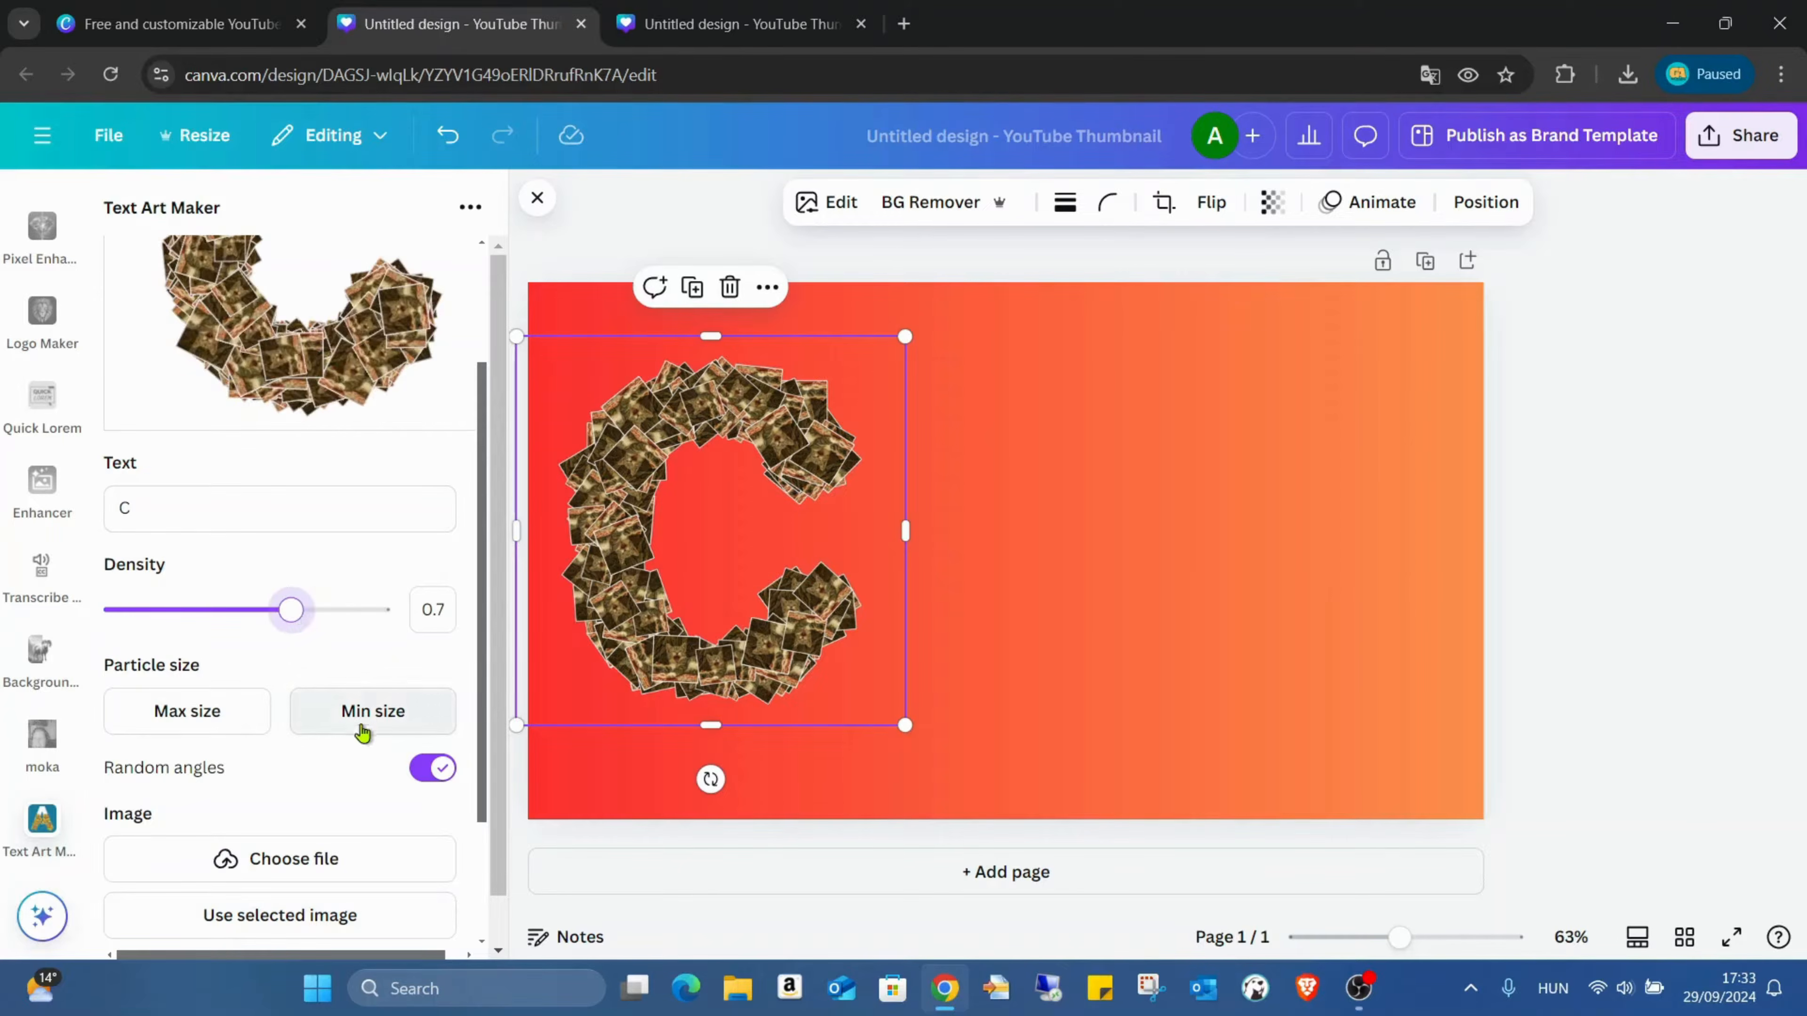
Step: Try a second, denser letter C beside the first one, then delete it from the page
{"action": "scroll", "coordinate": [366, 804], "scroll_direction": "down", "scroll_amount": 3}
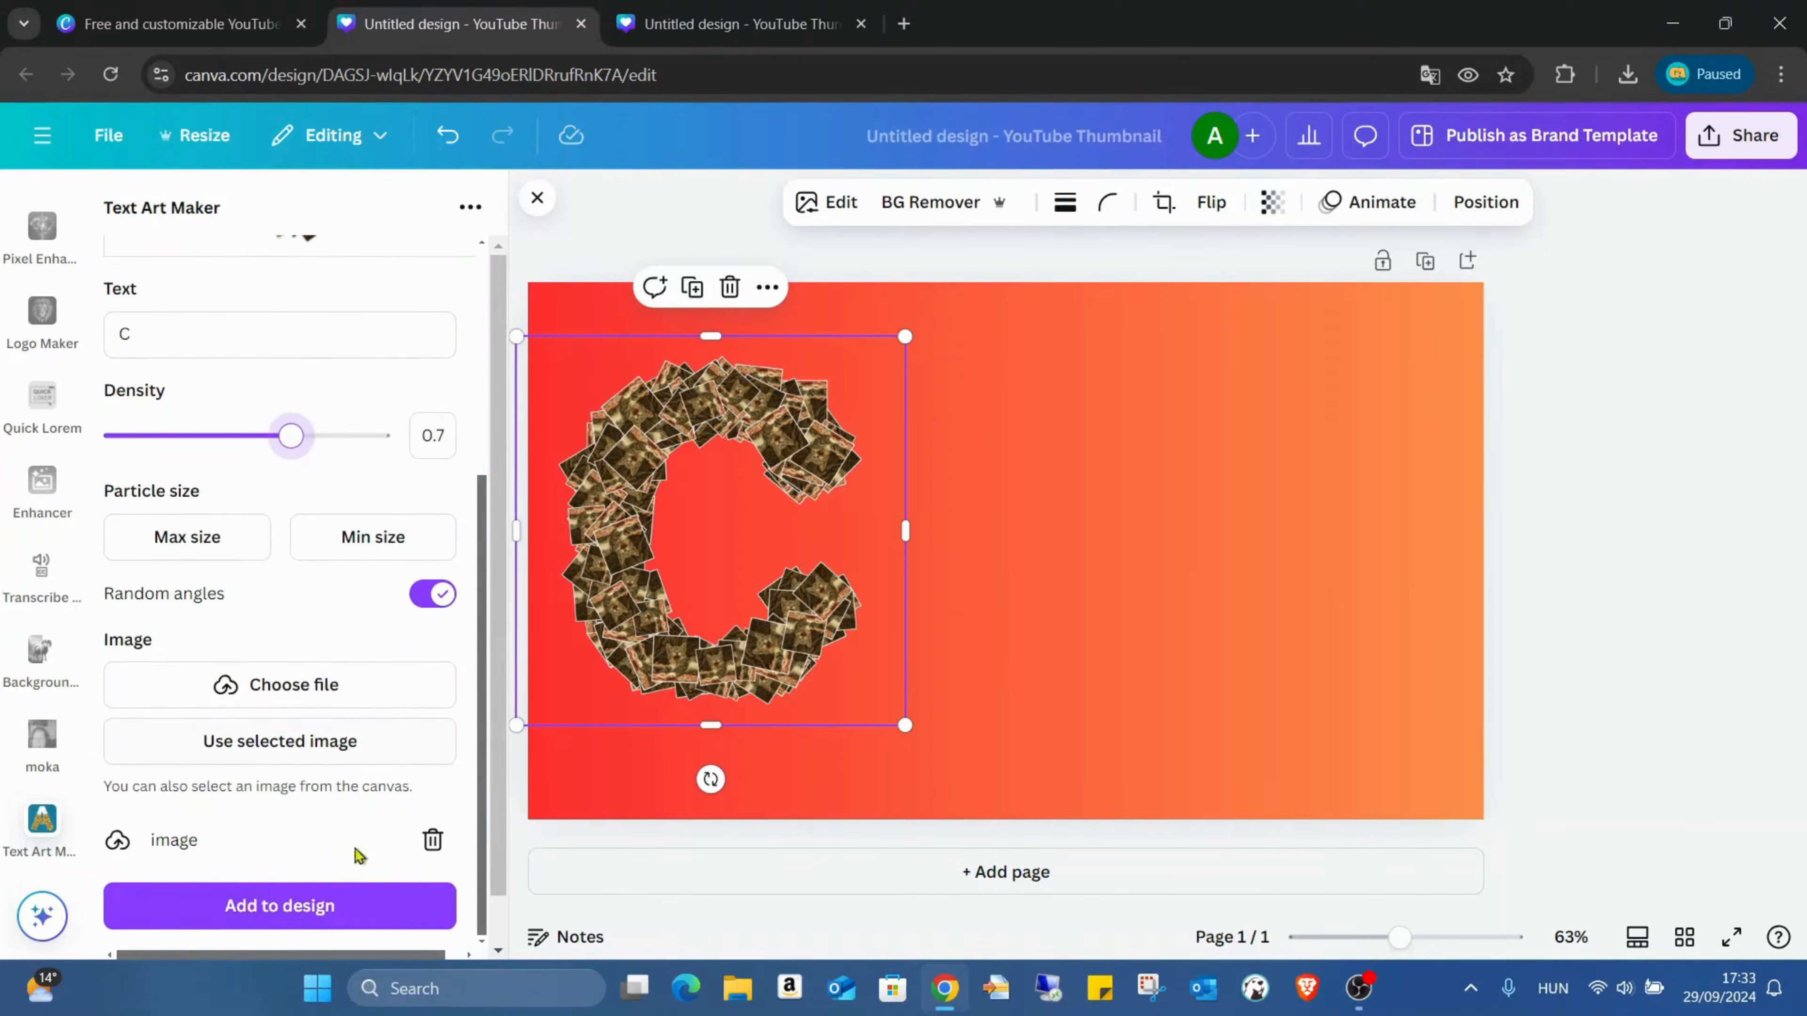
{"action": "left_click", "coordinate": [282, 904]}
{"action": "left_click_drag", "start_coordinate": [985, 493], "coordinate": [954, 415]}
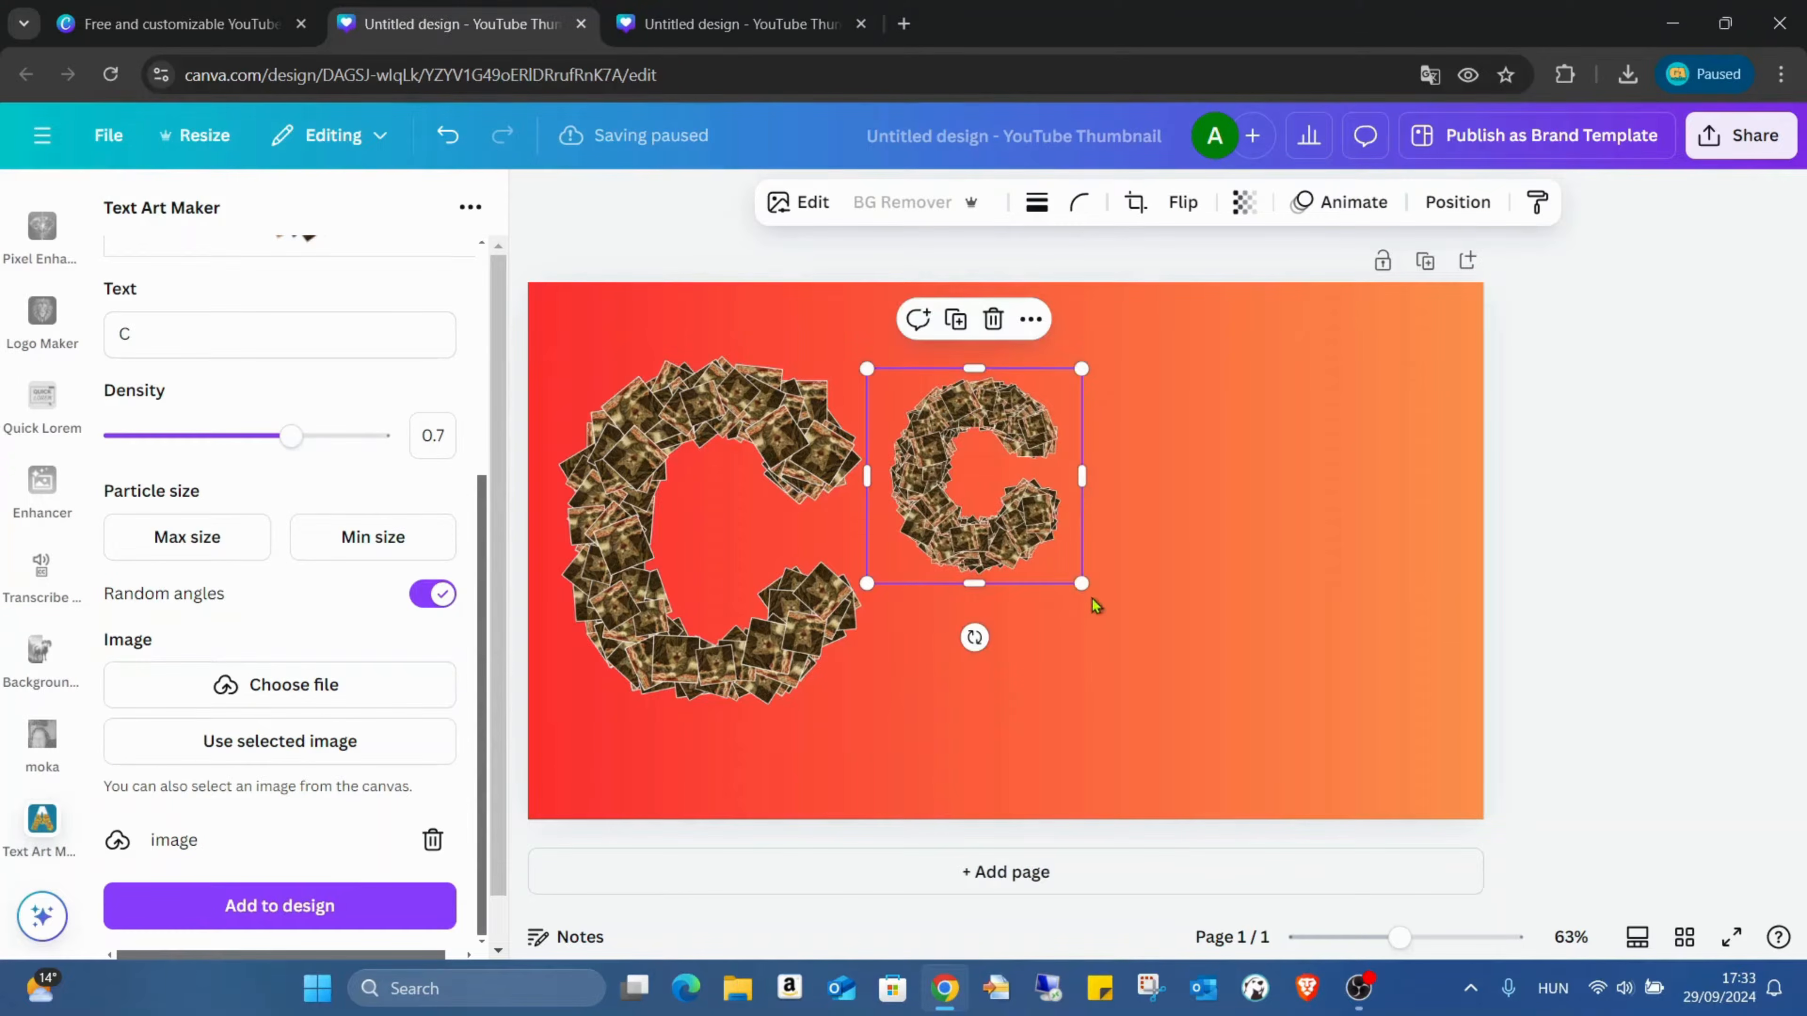
{"action": "key", "text": "Delete"}
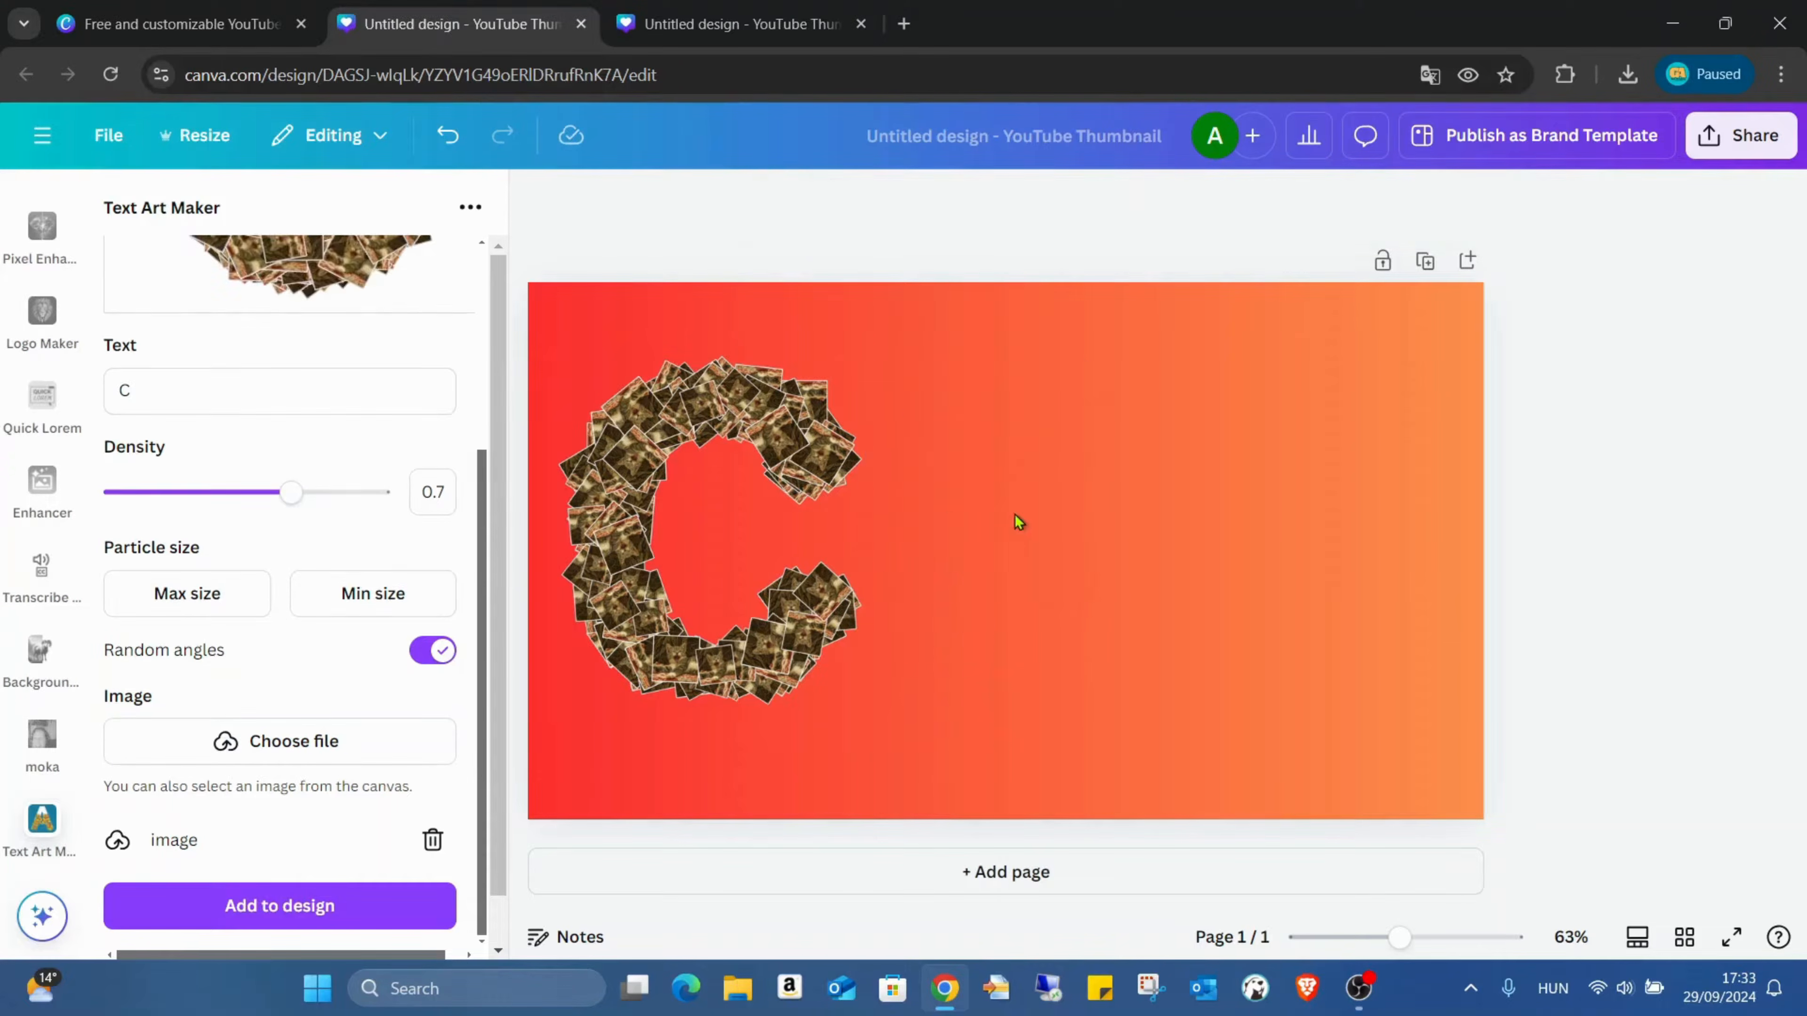
Step: Change the letter art's text to A and add it to the design
{"action": "double_click", "coordinate": [259, 392]}
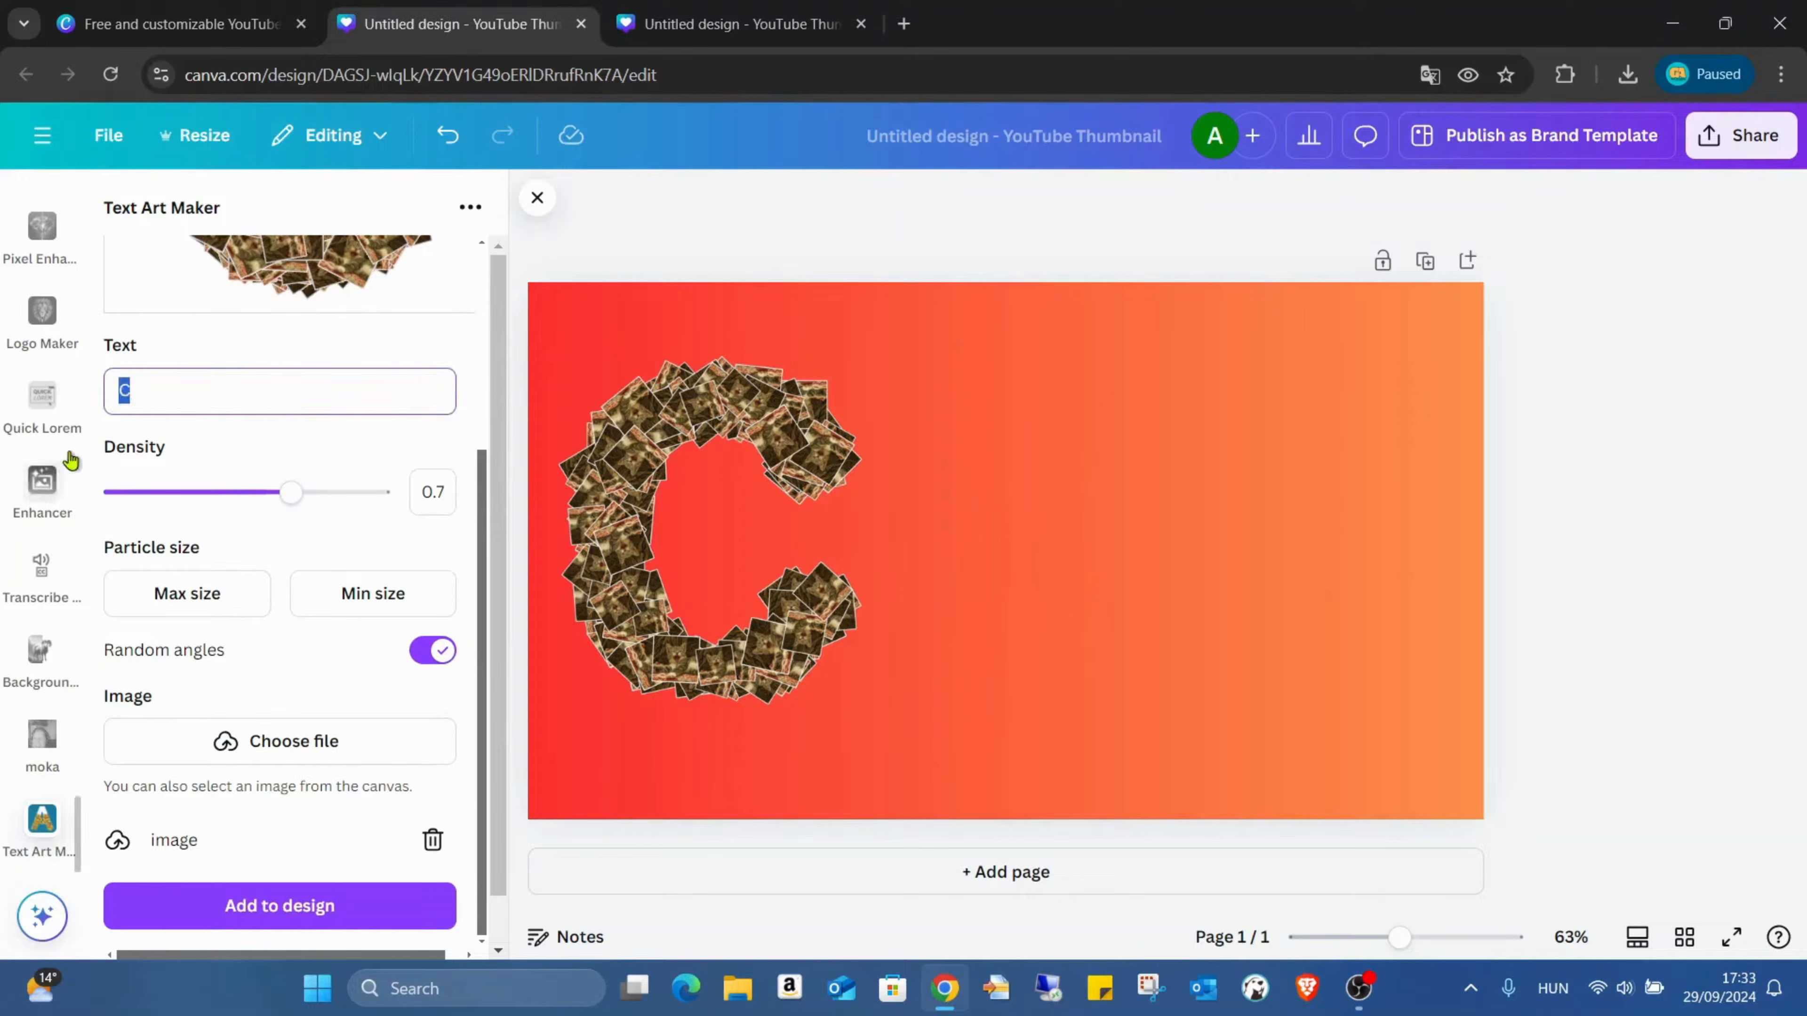
{"action": "type", "text": "A"}
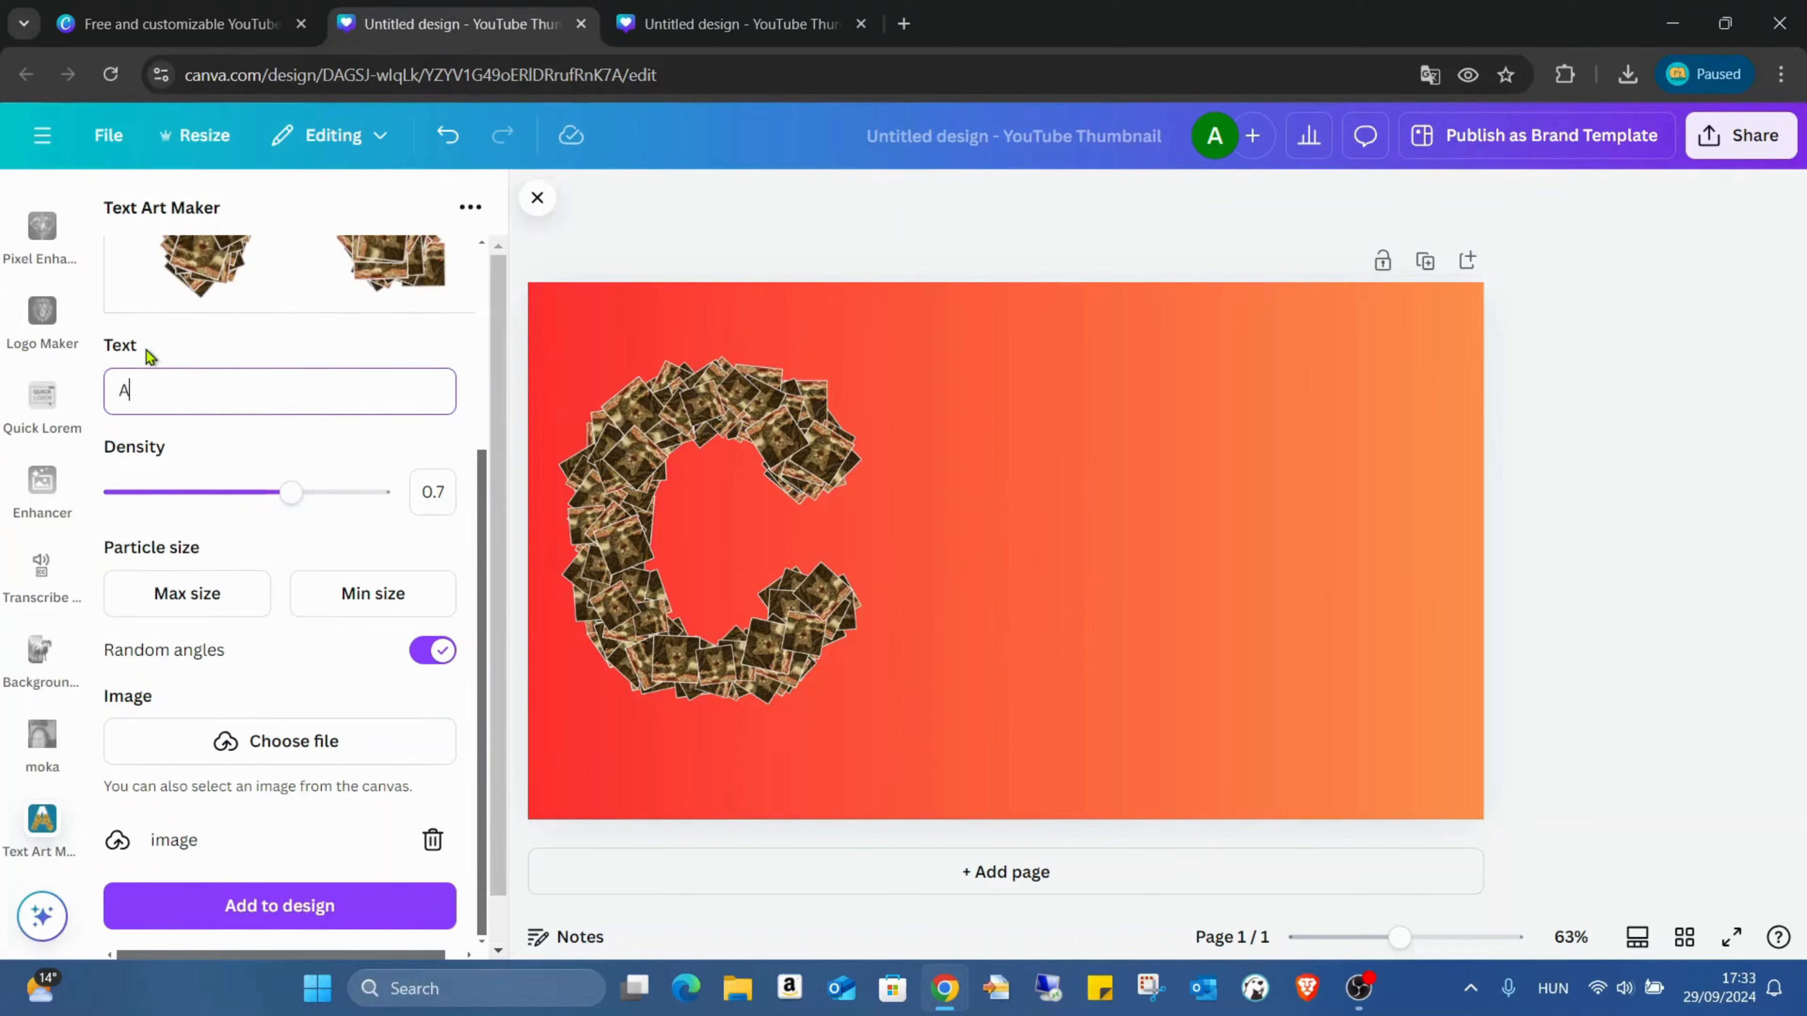
{"action": "left_click", "coordinate": [281, 915]}
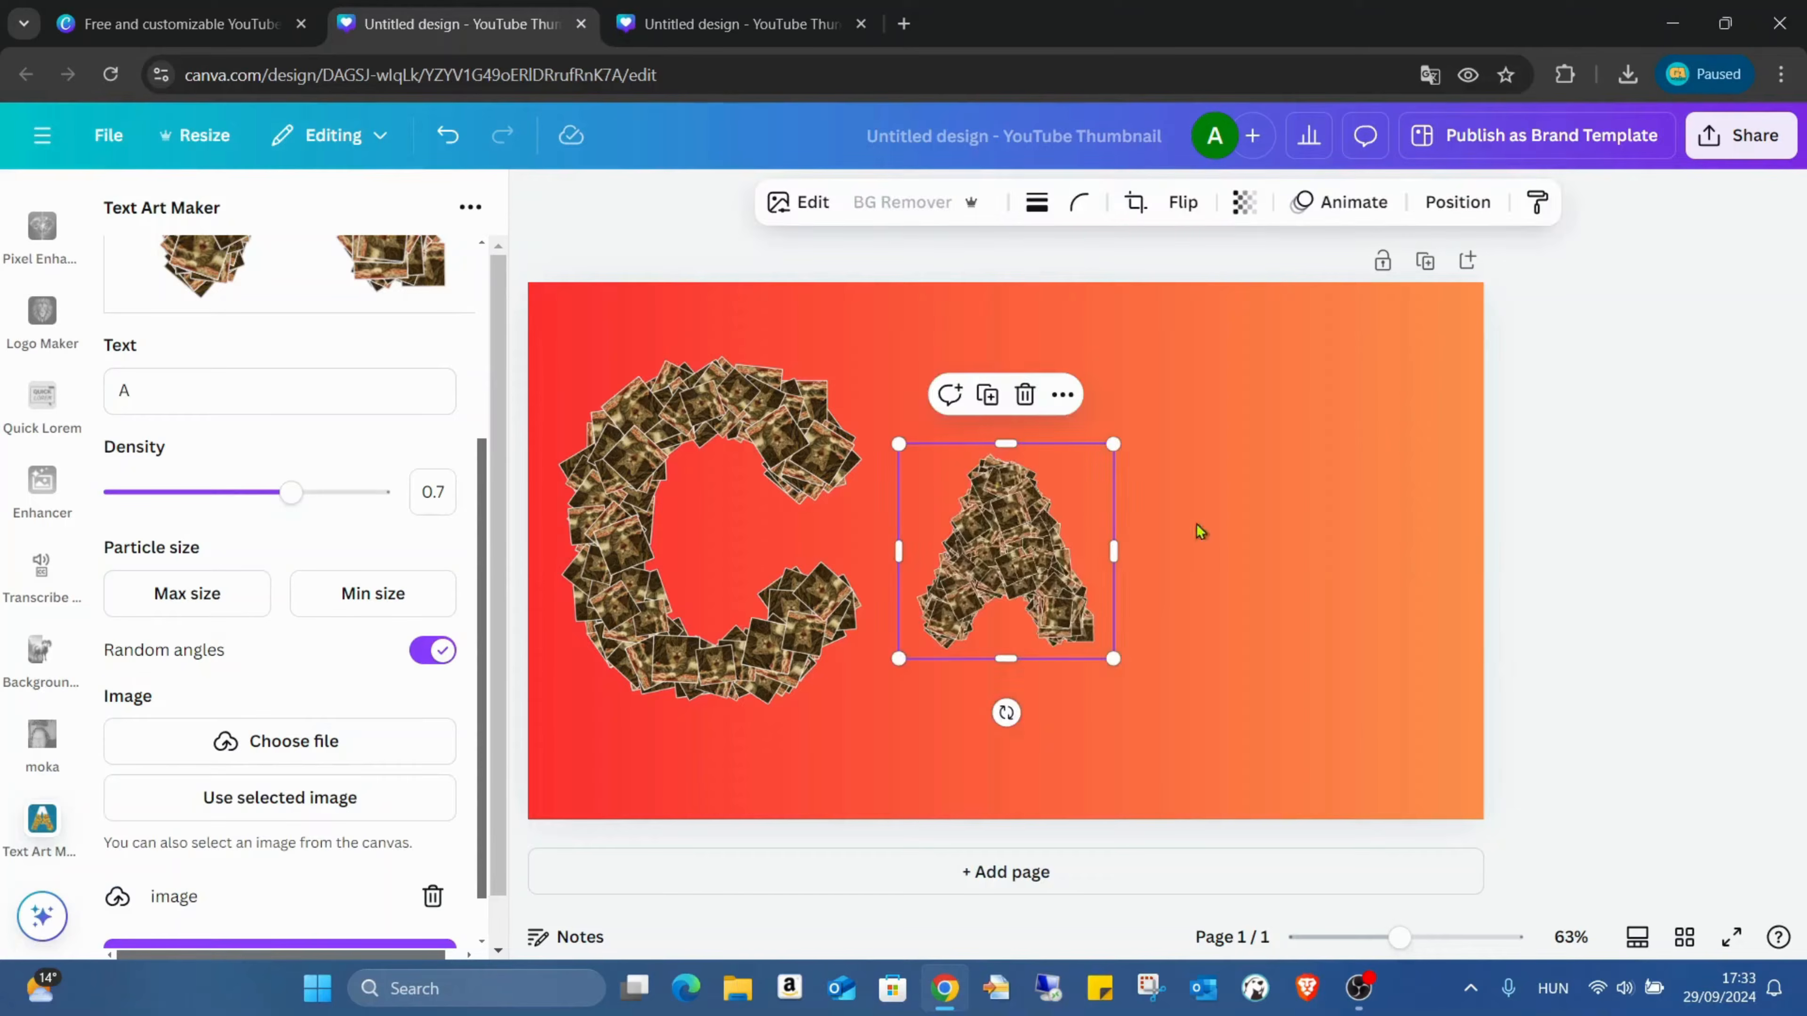
Step: Enlarge the letter A to roughly the size of the C and place it right beside it
{"action": "left_click_drag", "start_coordinate": [1012, 556], "coordinate": [973, 469]}
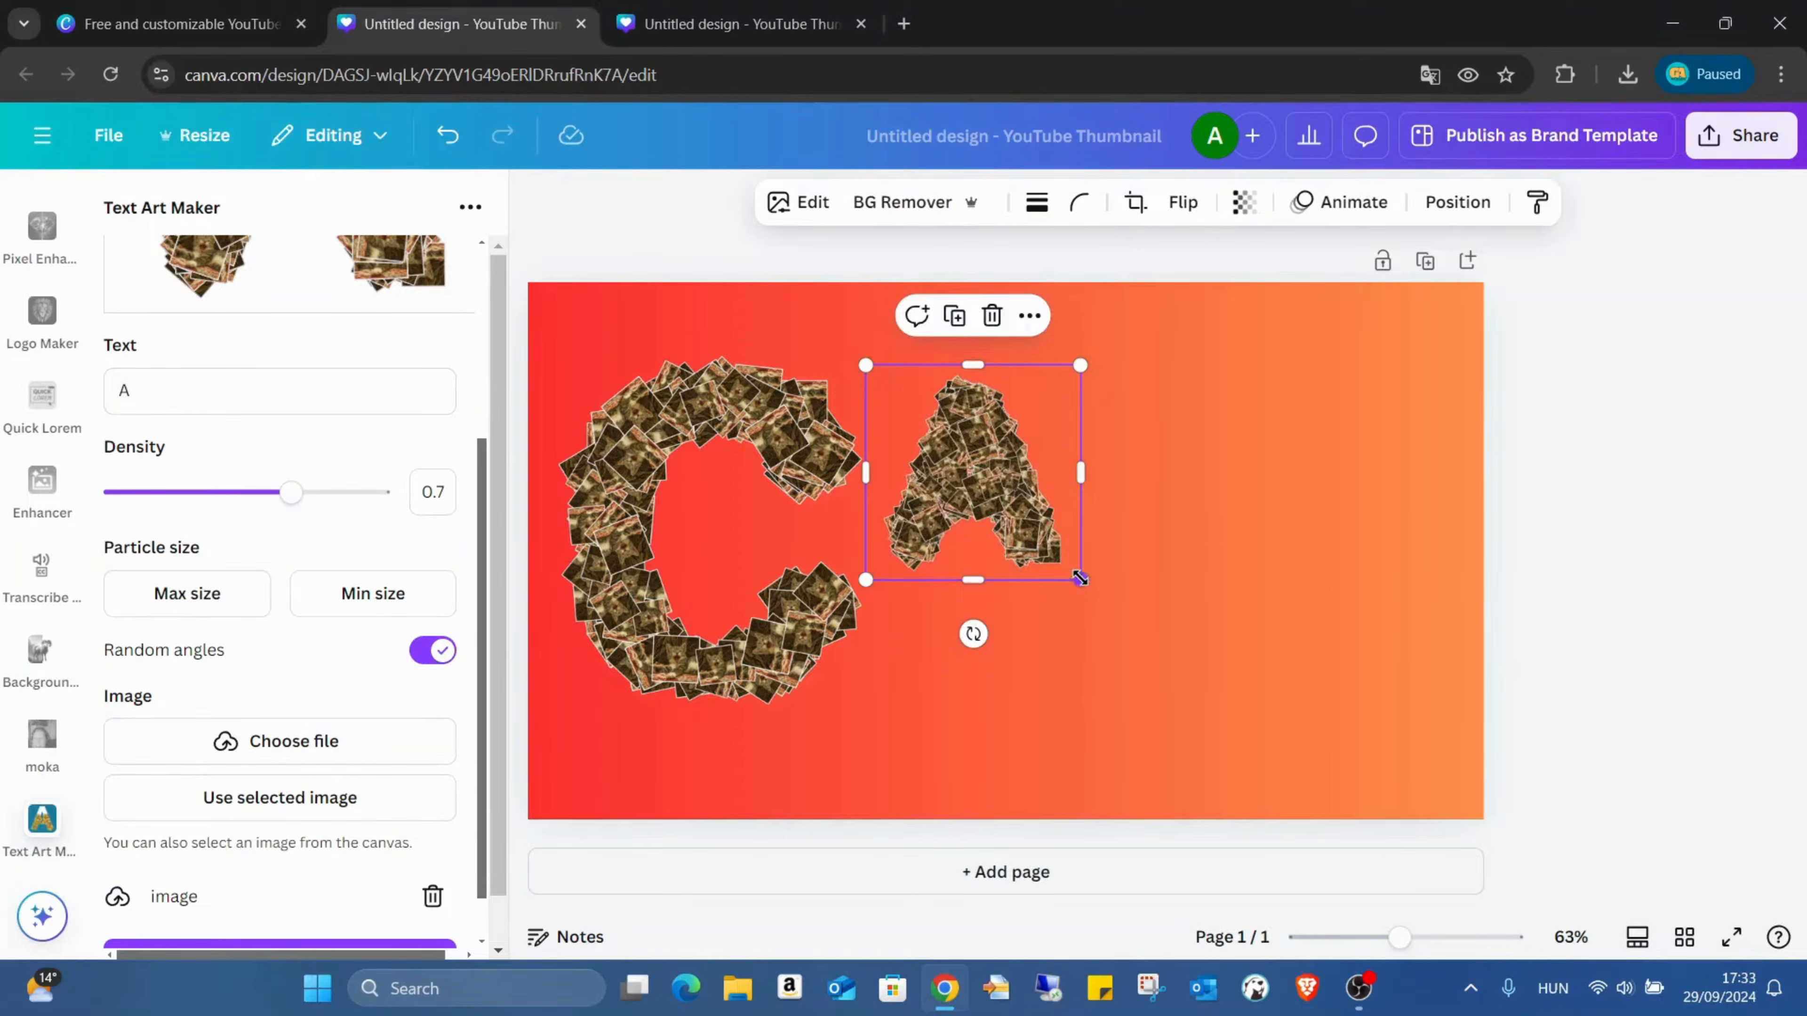
{"action": "left_click_drag", "start_coordinate": [1080, 579], "coordinate": [1238, 735]}
{"action": "left_click_drag", "start_coordinate": [1091, 625], "coordinate": [1055, 605]}
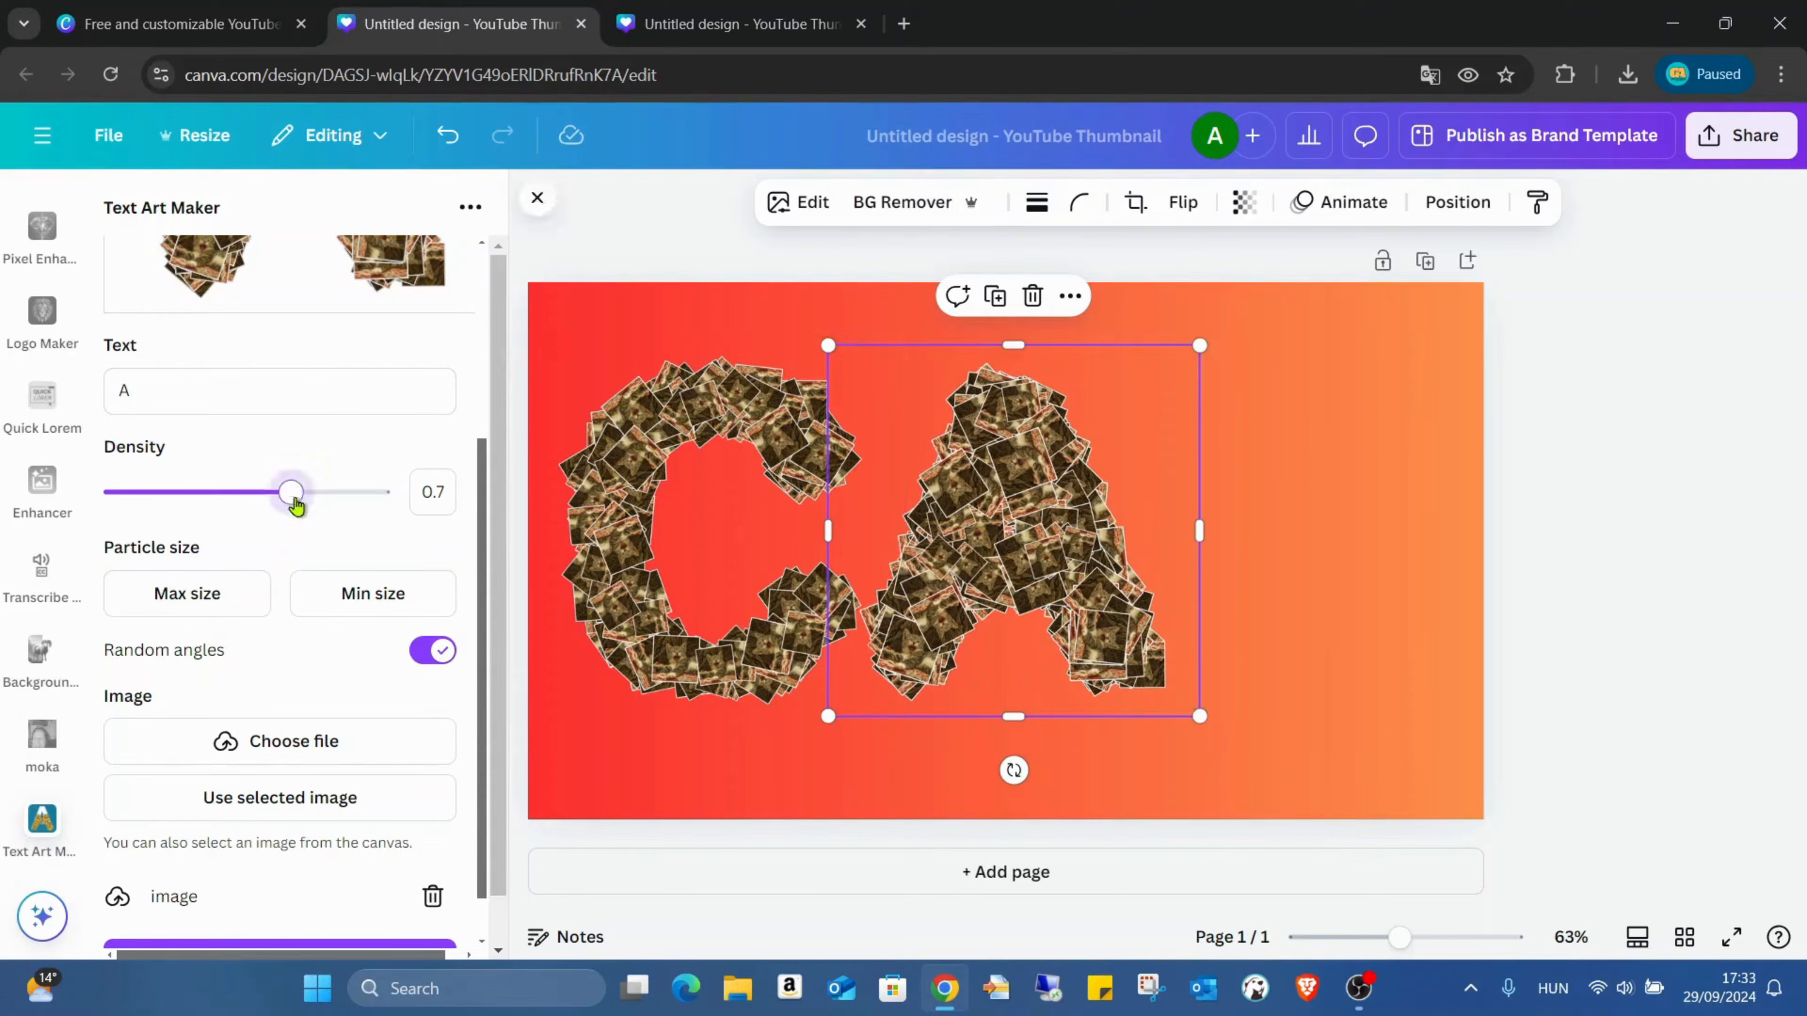
Step: Replace the A on the page with a version using density 0.6 and maximum particle size 3.4
{"action": "mouse_move", "coordinate": [290, 502]}
{"action": "left_mouse_down"}
{"action": "mouse_move", "coordinate": [314, 502]}
{"action": "mouse_move", "coordinate": [275, 505]}
{"action": "left_mouse_up"}
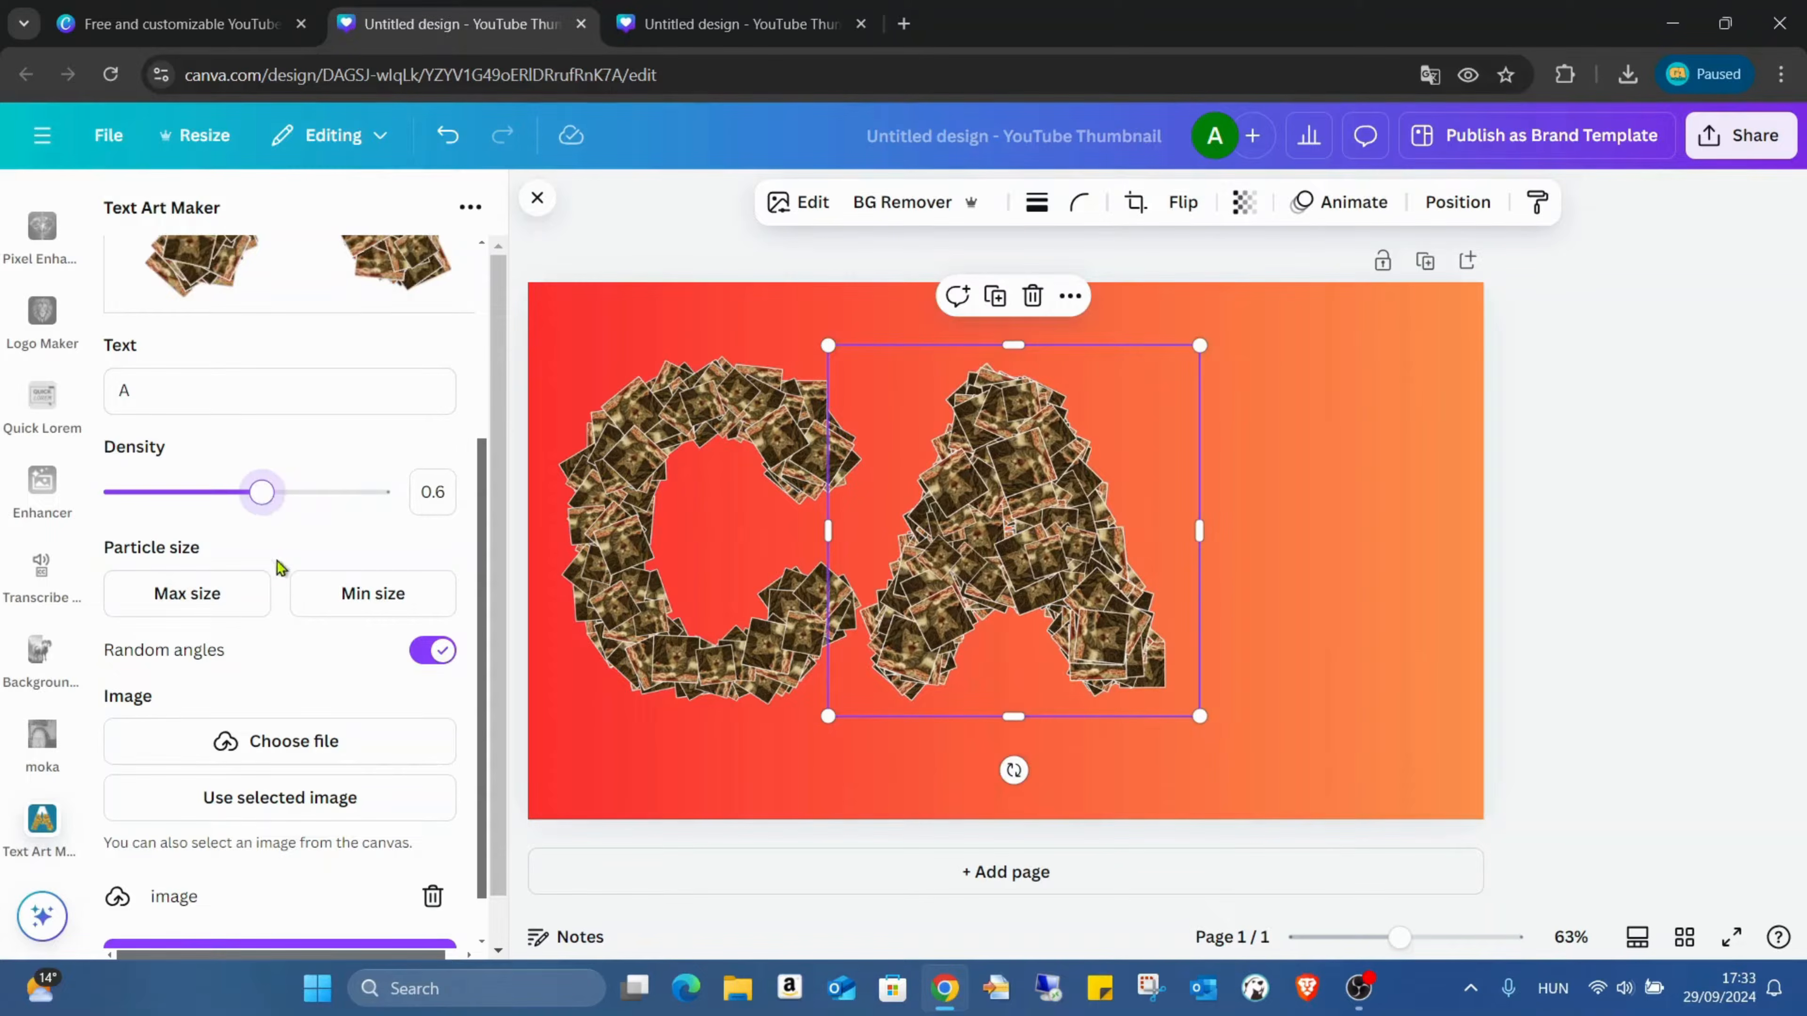
{"action": "left_click", "coordinate": [236, 594]}
{"action": "left_click_drag", "start_coordinate": [292, 744], "coordinate": [256, 752]}
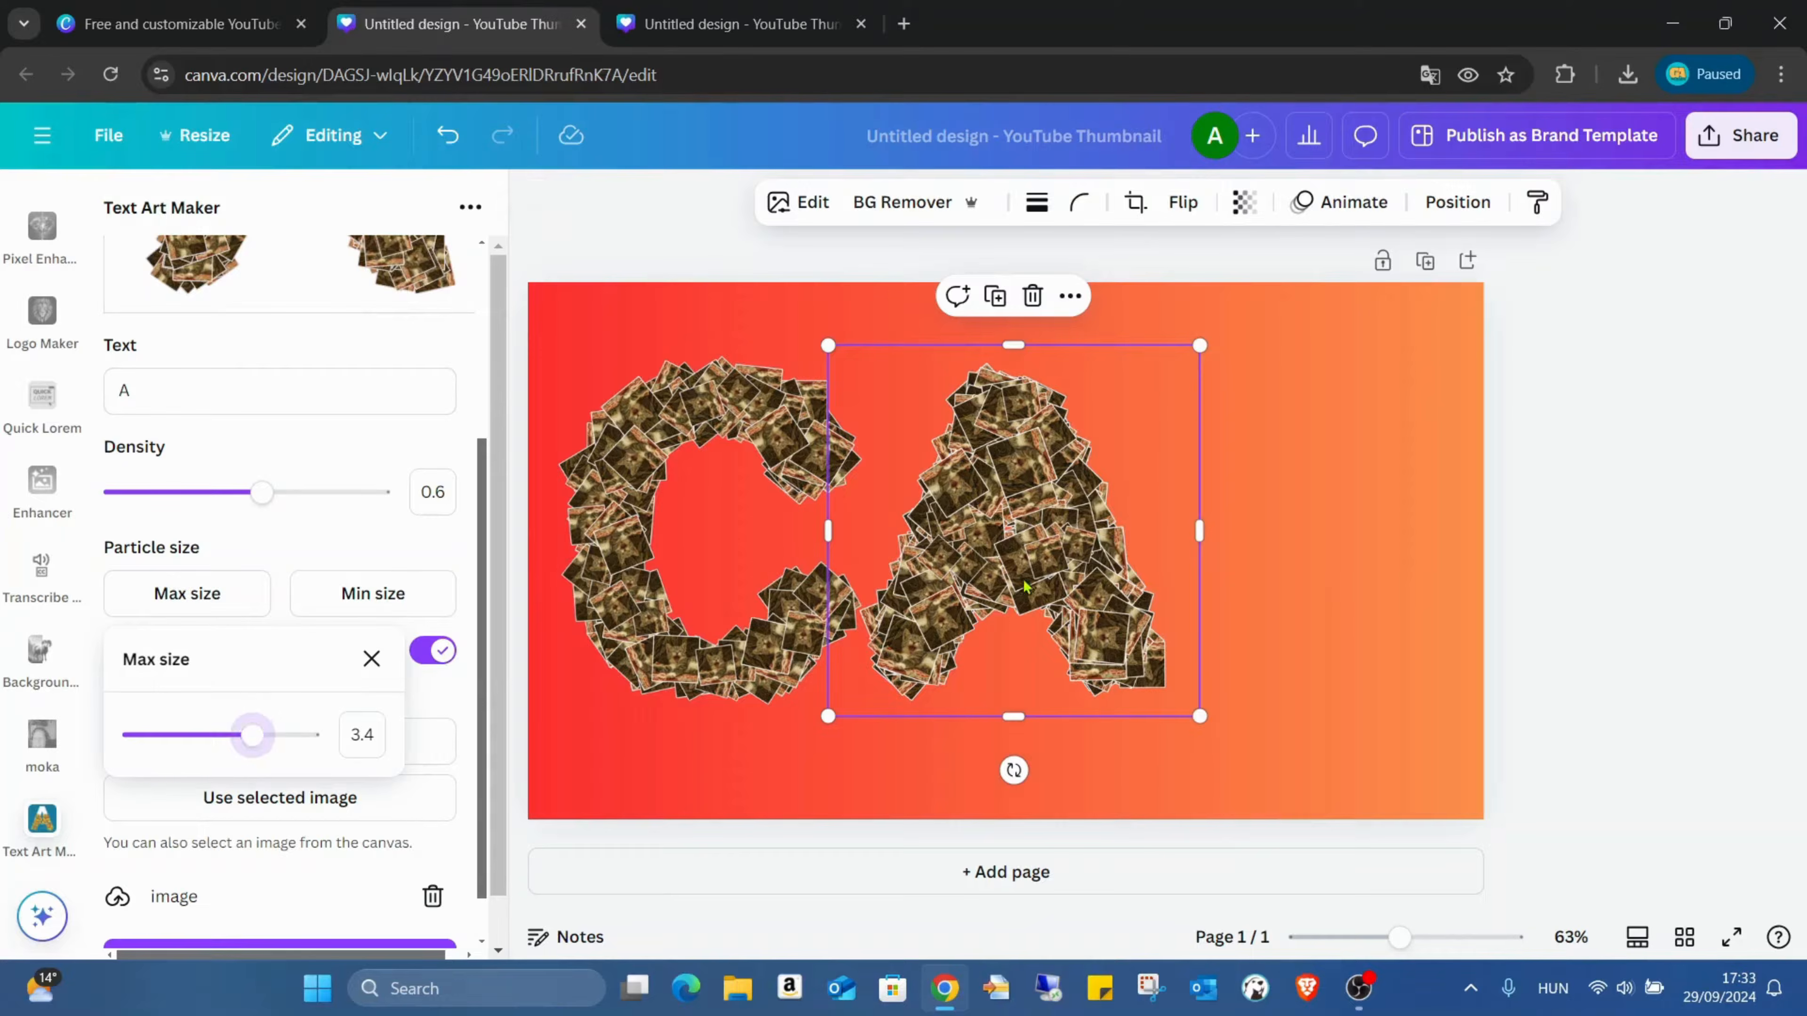
{"action": "key", "text": "Delete"}
{"action": "left_click", "coordinate": [346, 907]}
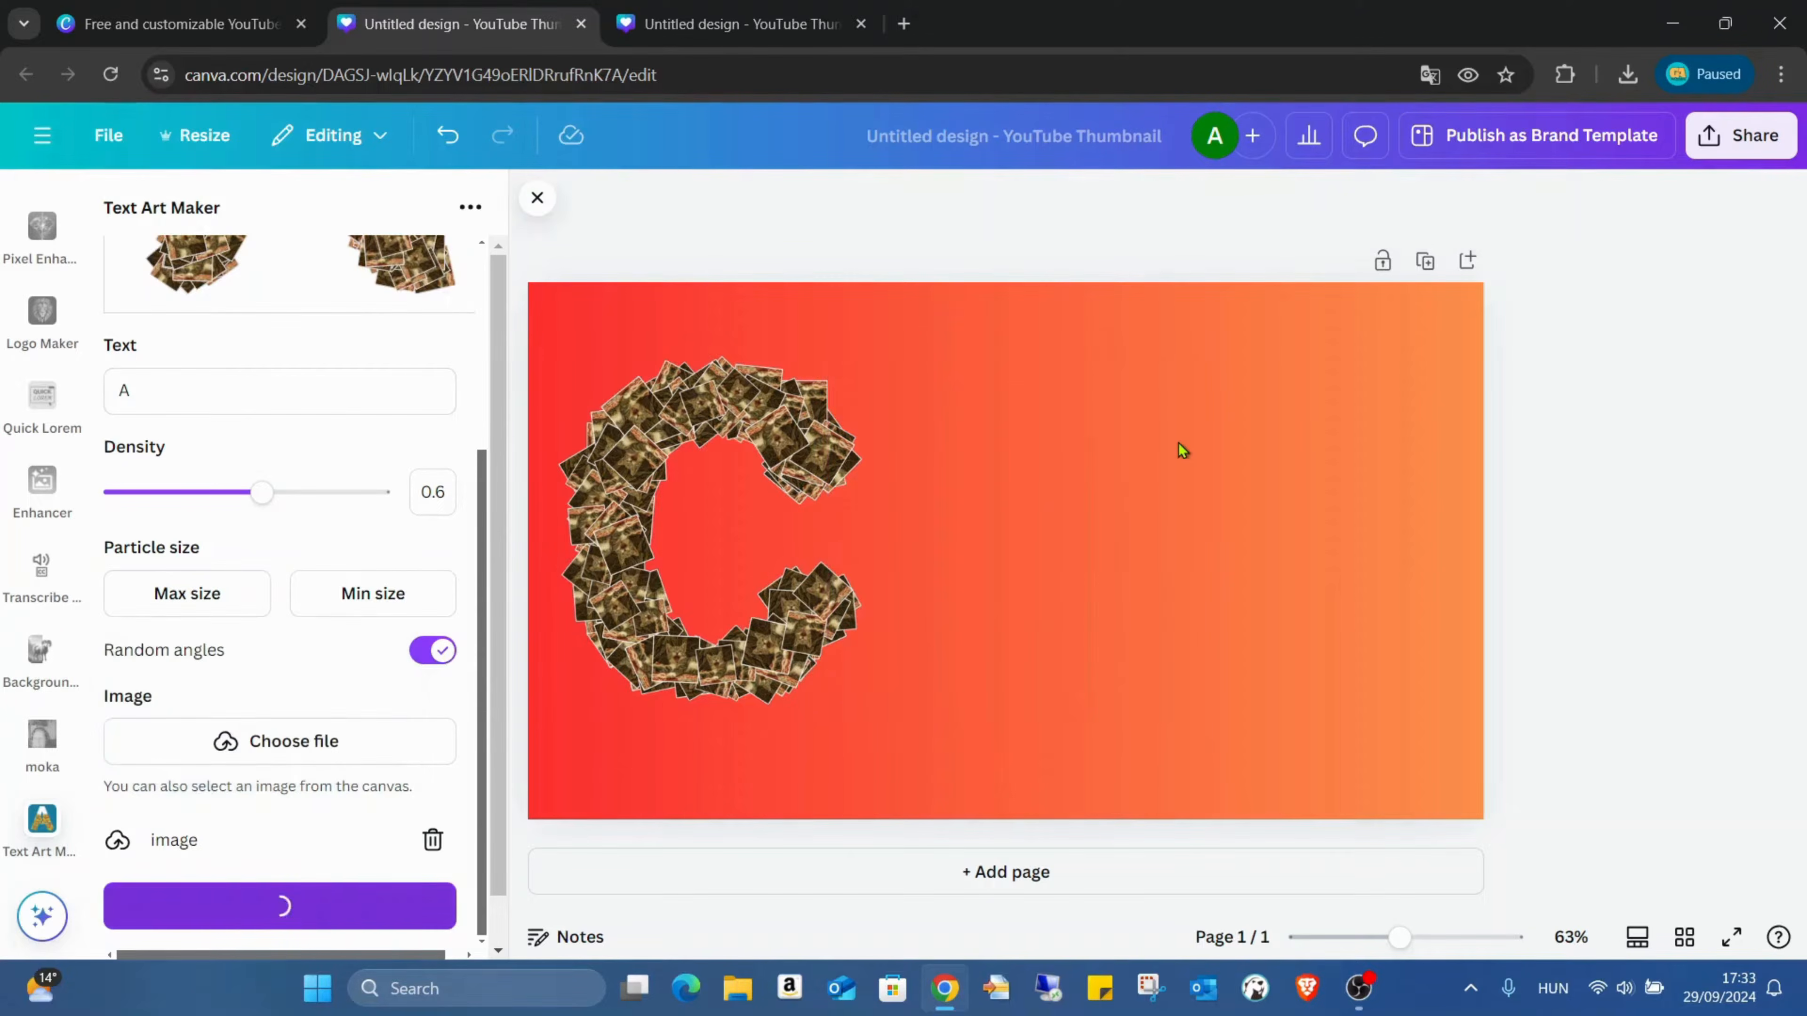
Step: Scale the new letter A up to about the C's height and position it to the right of the C
{"action": "left_click_drag", "start_coordinate": [990, 499], "coordinate": [968, 420]}
{"action": "left_click_drag", "start_coordinate": [1090, 581], "coordinate": [1254, 742]}
{"action": "left_click_drag", "start_coordinate": [1101, 547], "coordinate": [1089, 547]}
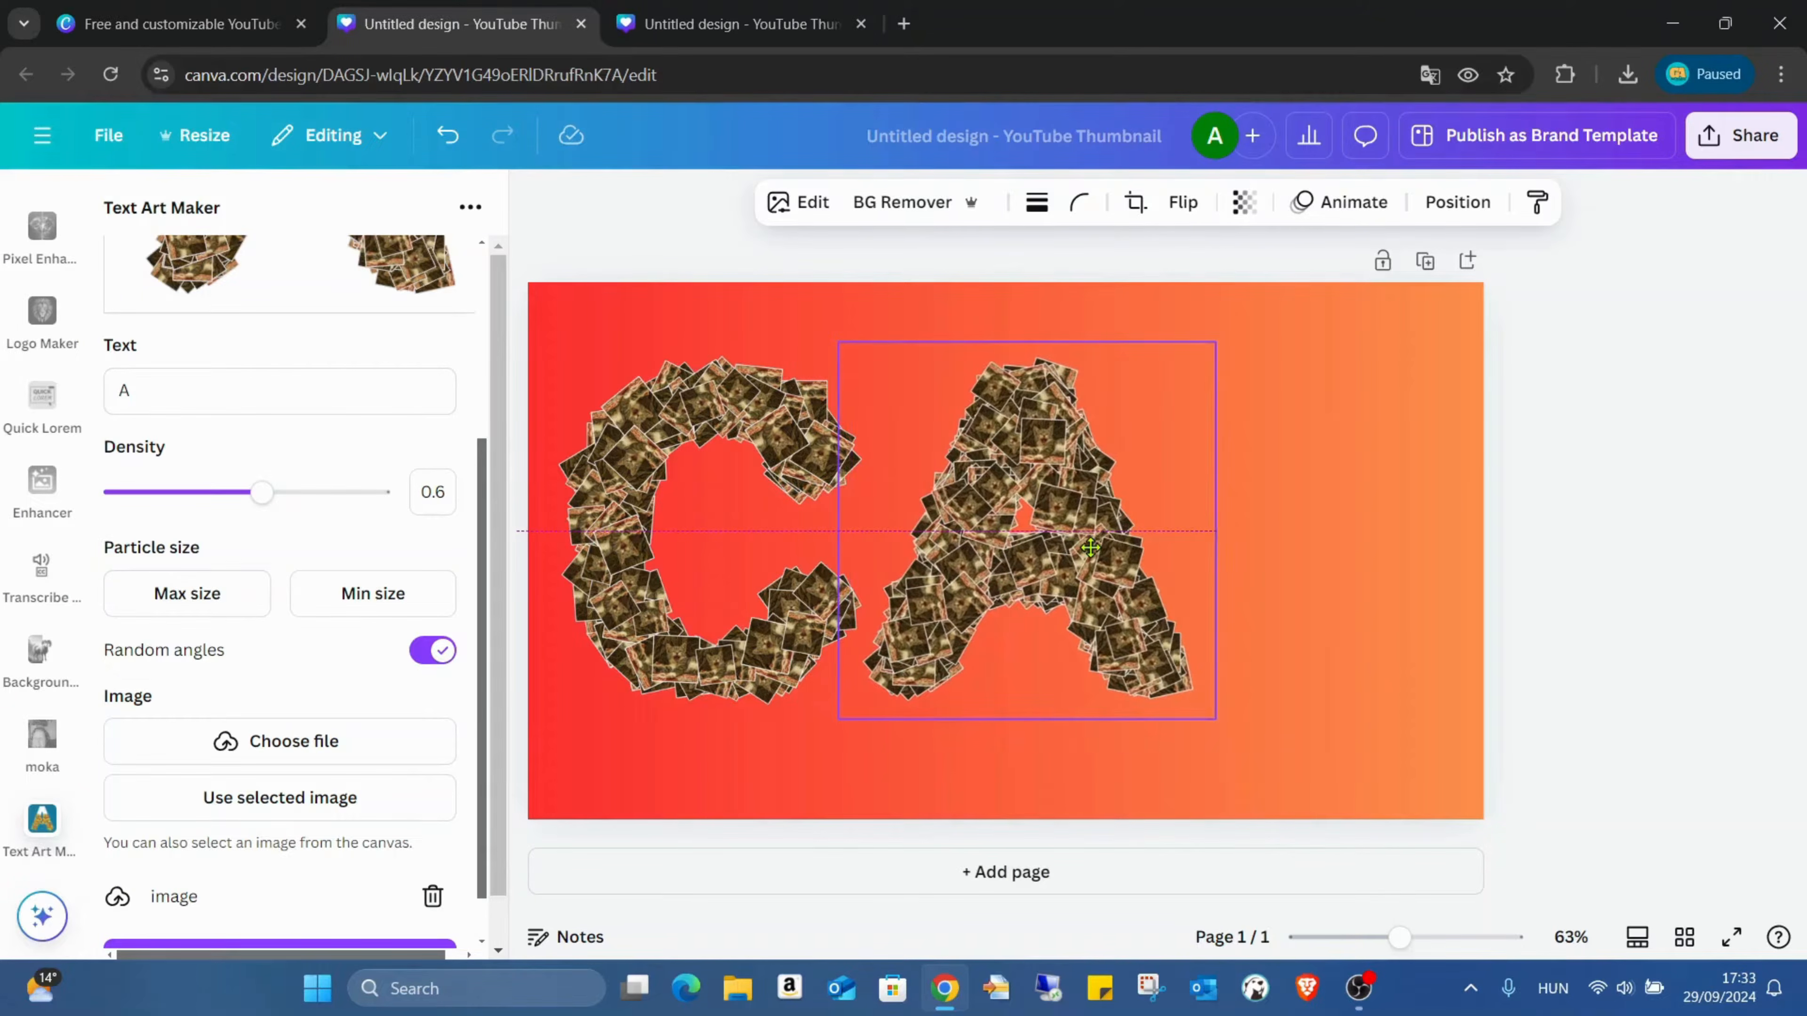
Step: Shift the C closer to the page's left edge, move the A nearer to it and align their top edges
{"action": "left_click_drag", "start_coordinate": [782, 524], "coordinate": [746, 517]}
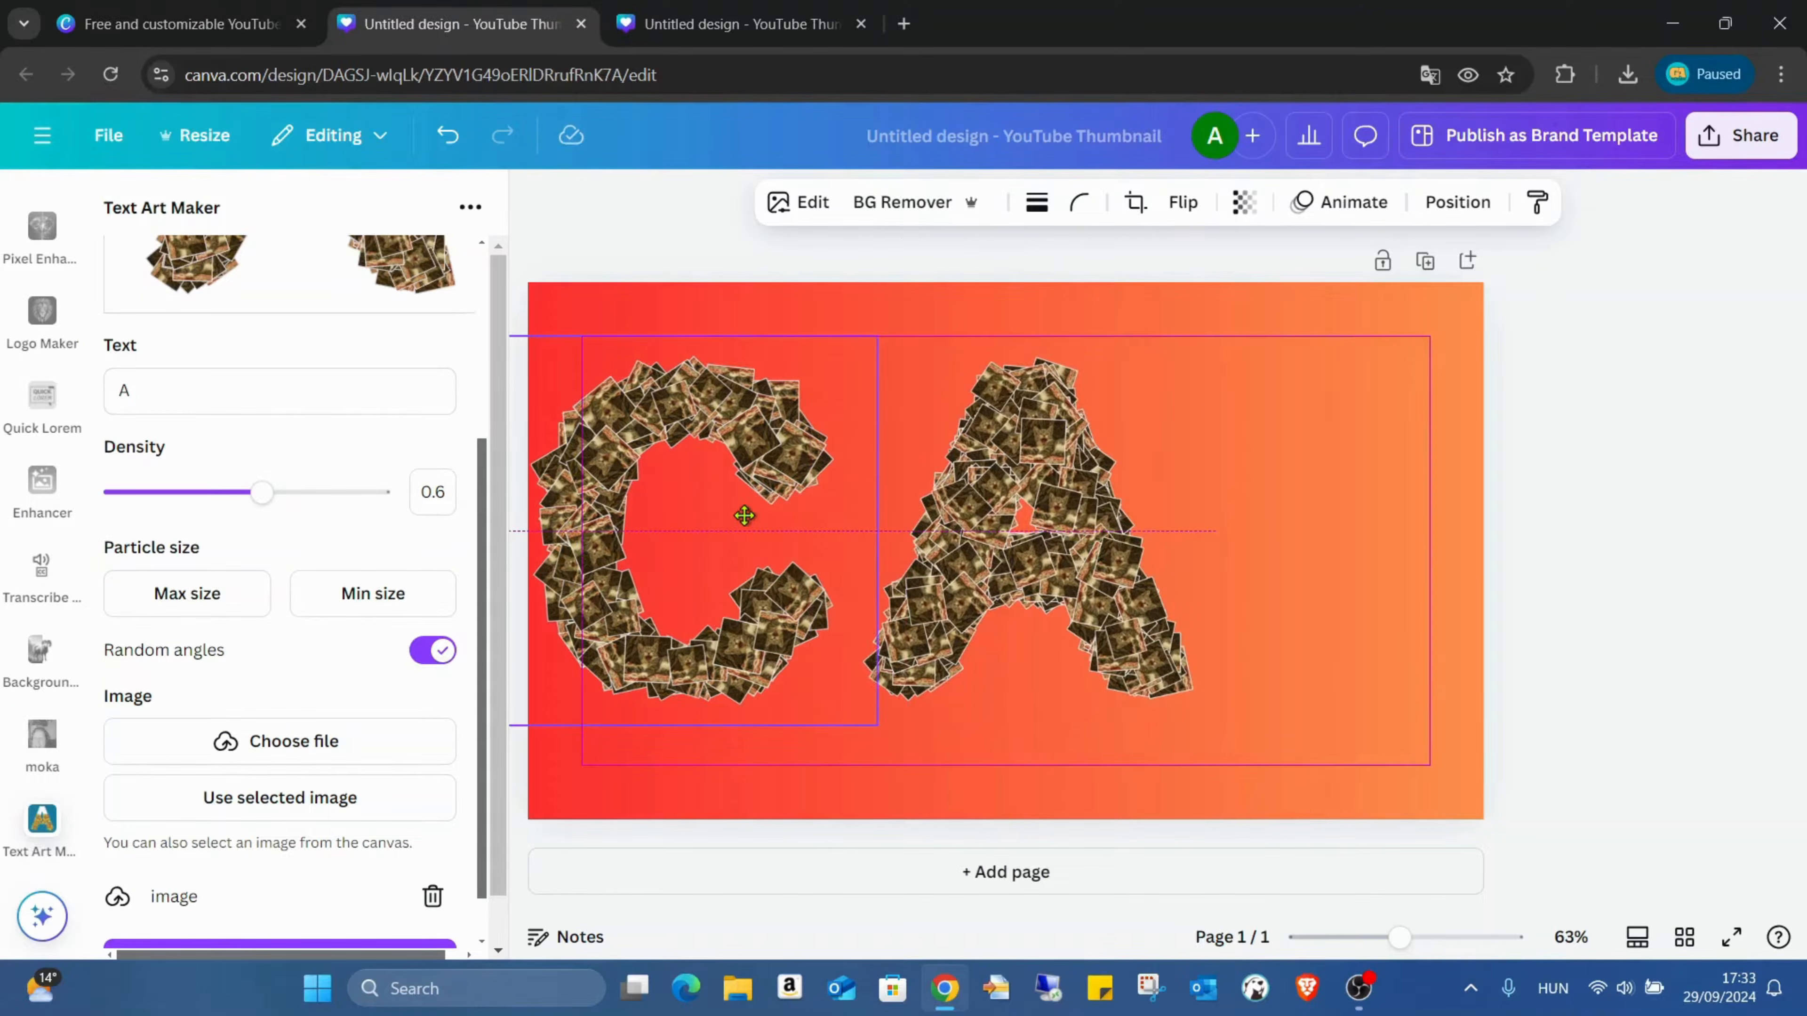
{"action": "left_click_drag", "start_coordinate": [982, 505], "coordinate": [960, 505]}
{"action": "left_click", "coordinate": [749, 467]}
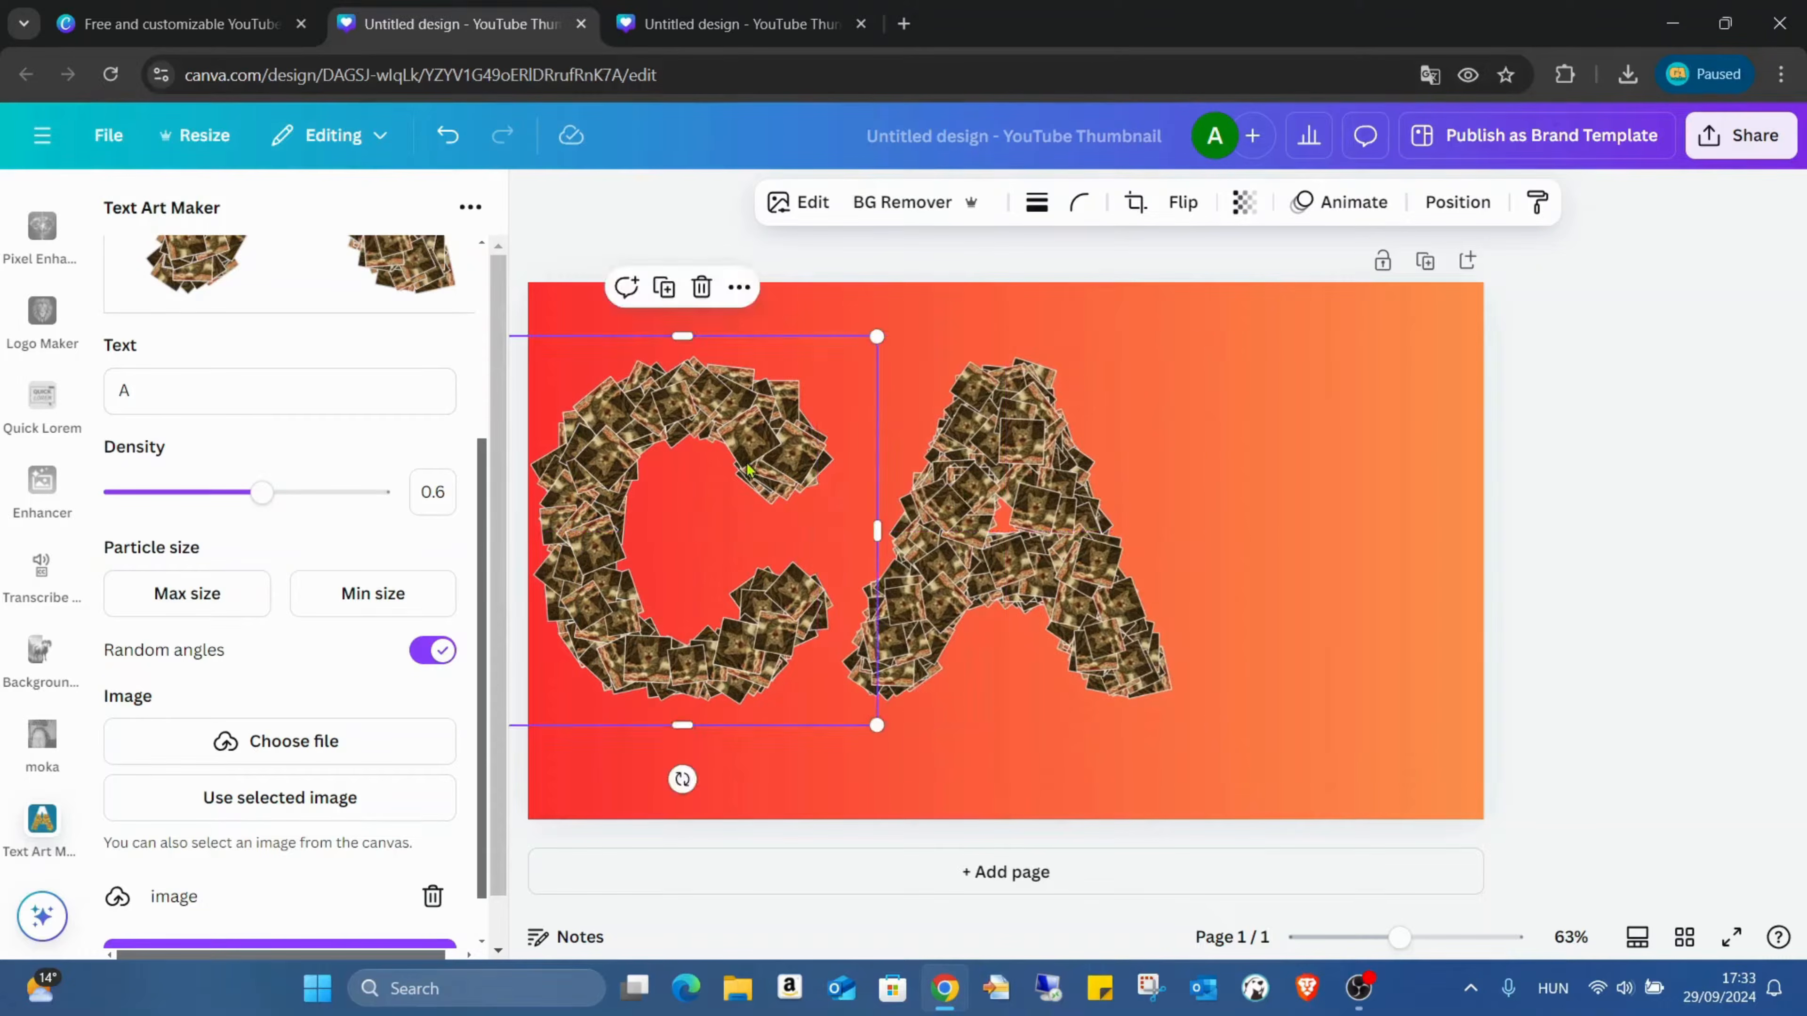
{"action": "left_click", "coordinate": [920, 441]}
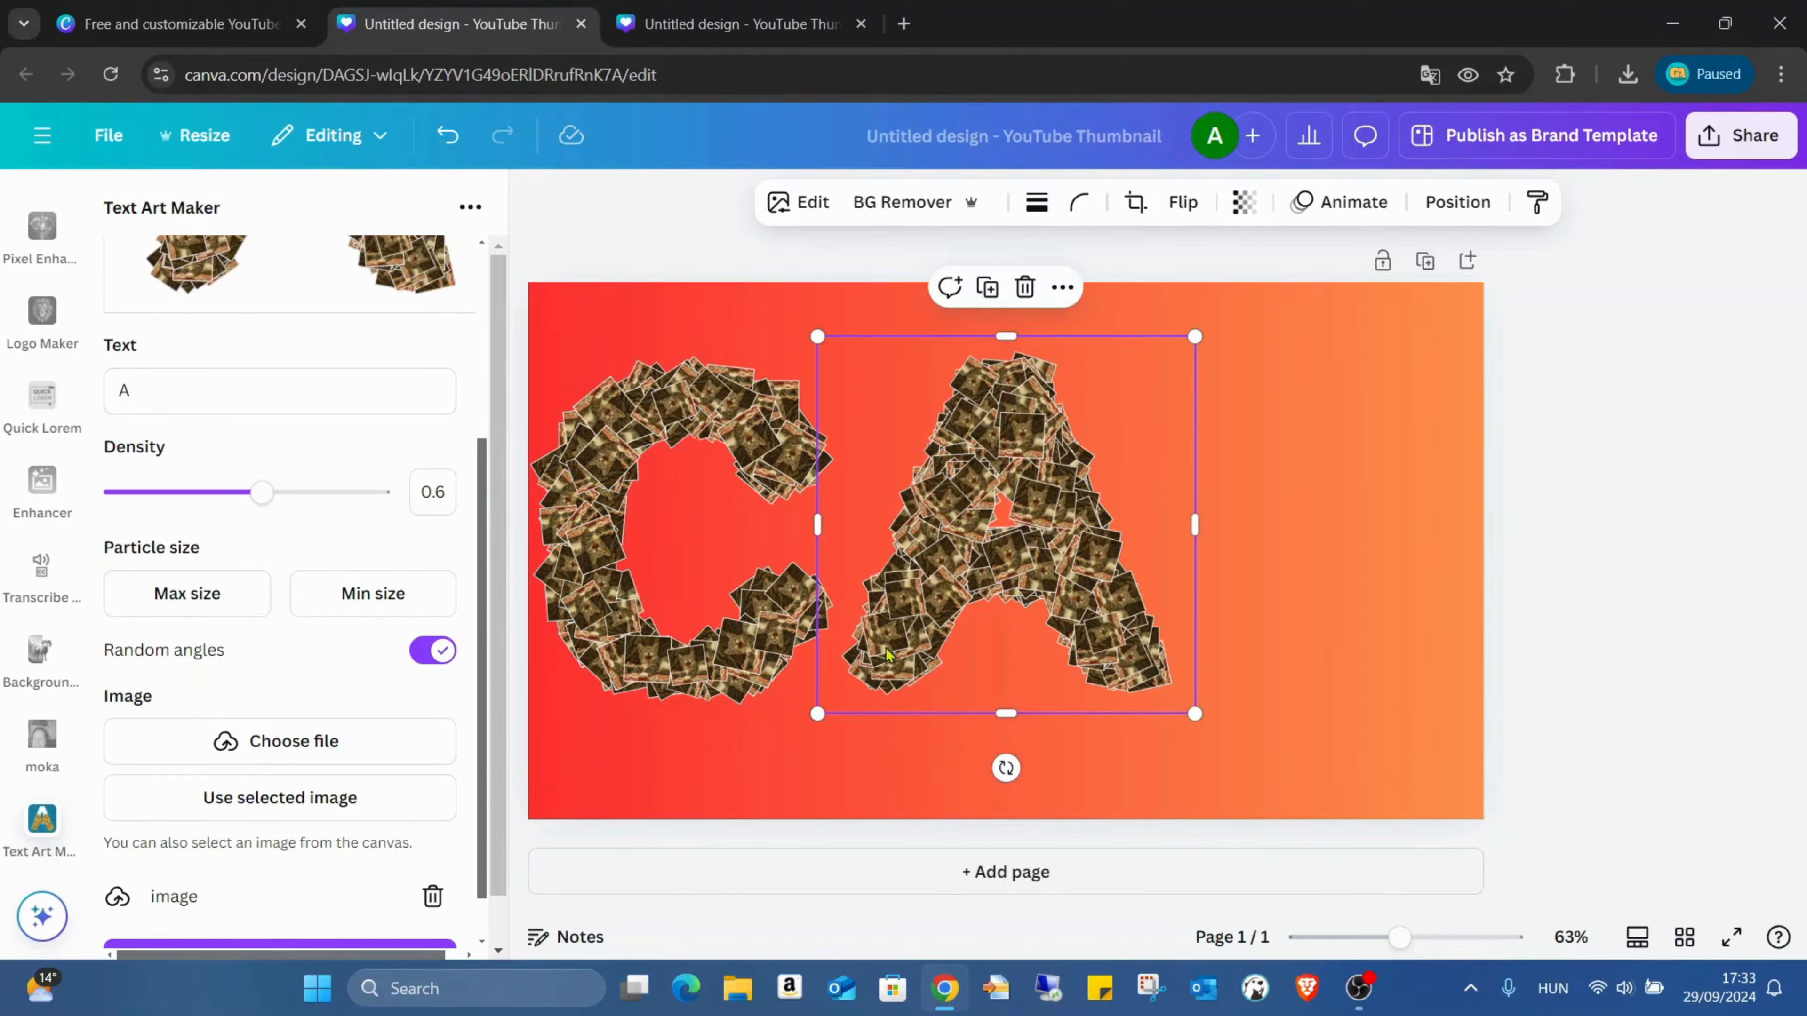
Step: Enlarge the letter A slightly to match the C's height and shift it closer to the C
{"action": "left_click", "coordinate": [724, 621]}
{"action": "left_click", "coordinate": [924, 669]}
{"action": "mouse_move", "coordinate": [1195, 717]}
{"action": "left_mouse_down"}
{"action": "mouse_move", "coordinate": [1218, 731]}
{"action": "mouse_move", "coordinate": [1205, 724]}
{"action": "left_mouse_up"}
{"action": "left_click", "coordinate": [775, 626]}
{"action": "left_click", "coordinate": [918, 640]}
{"action": "left_click", "coordinate": [783, 637]}
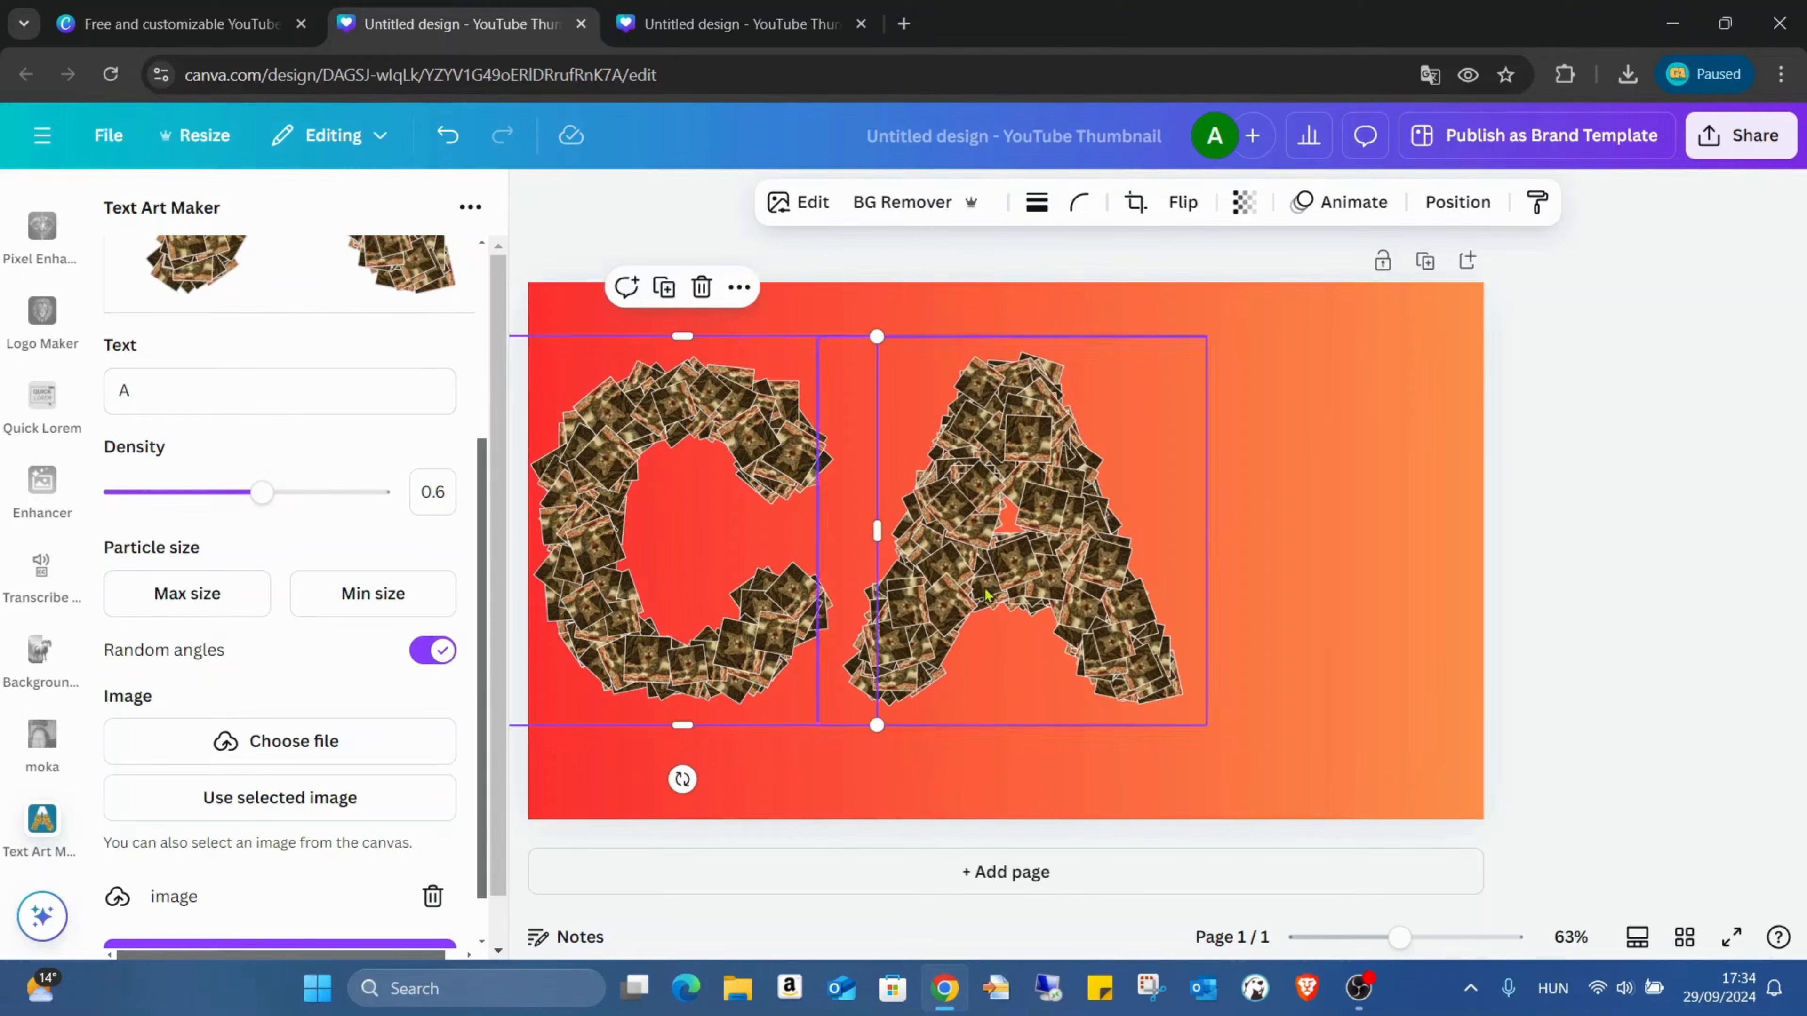
{"action": "left_click_drag", "start_coordinate": [1015, 584], "coordinate": [995, 582]}
Step: Add a letter T with the same Text Art Maker settings and place it to the right of the A, aligned with its top edge
{"action": "left_click", "coordinate": [205, 377]}
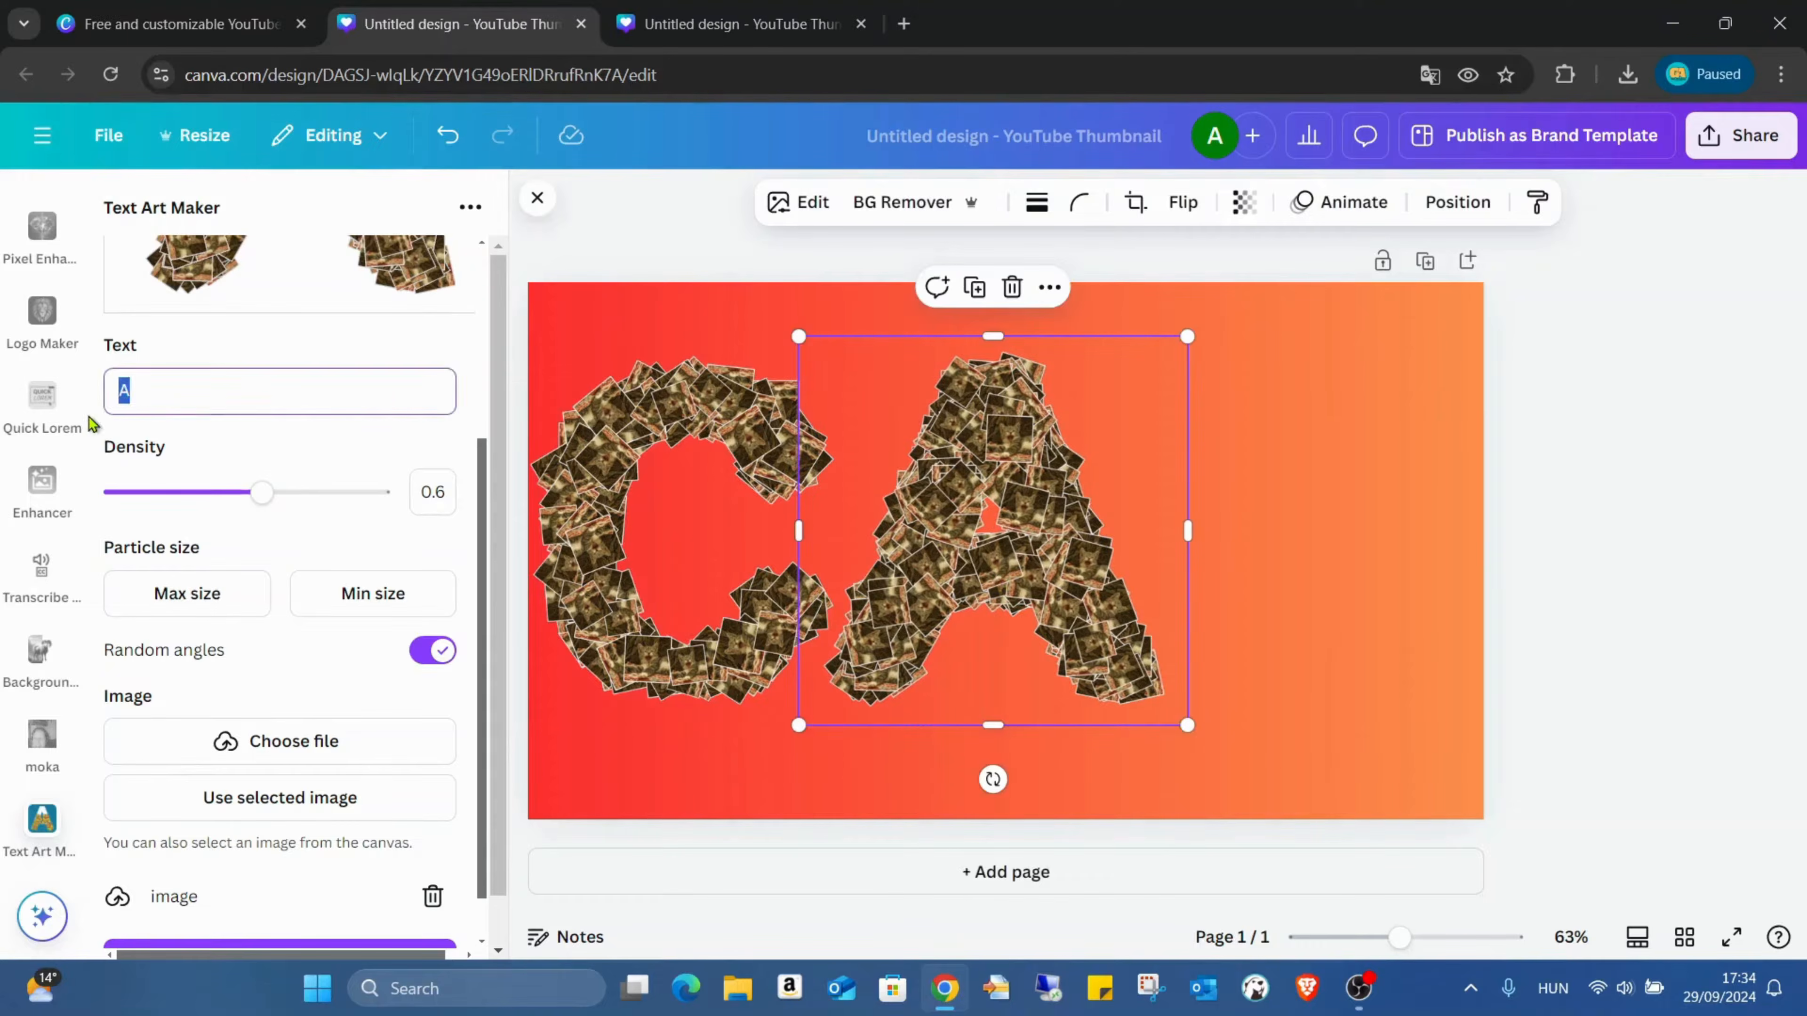
{"action": "type", "text": "T"}
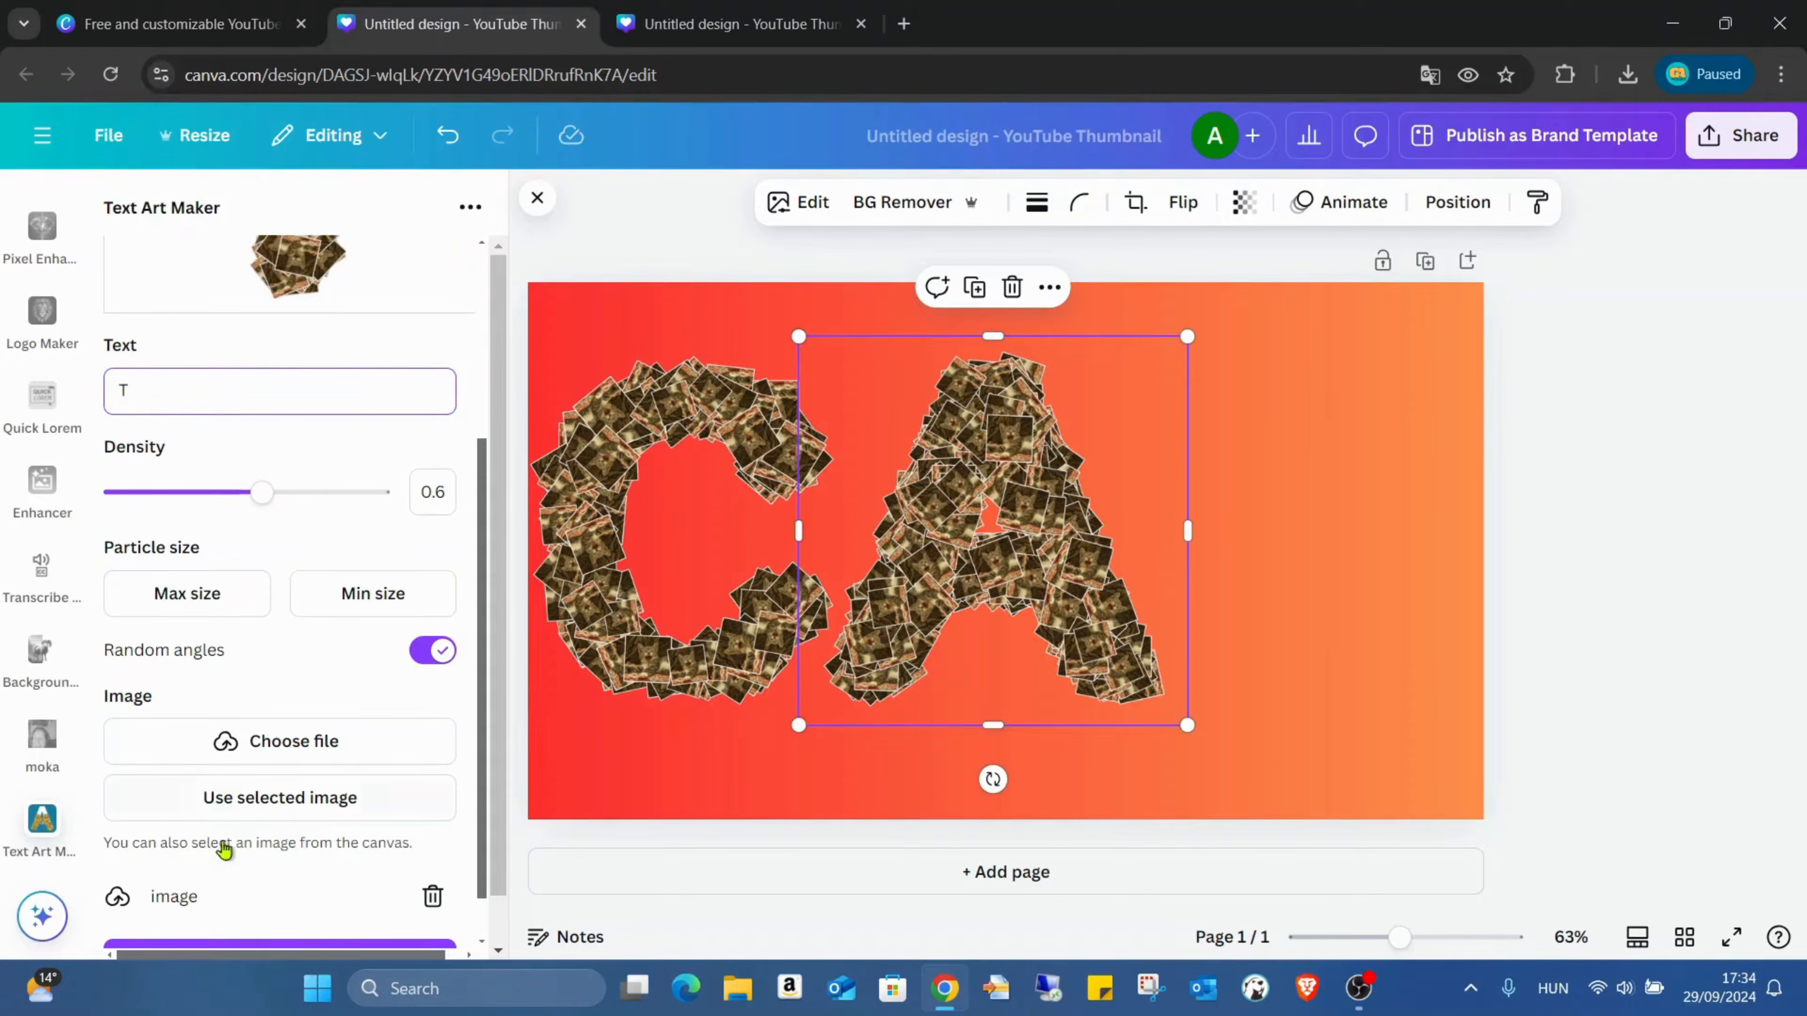
{"action": "scroll", "coordinate": [282, 812], "scroll_direction": "down", "scroll_amount": 1}
{"action": "left_click", "coordinate": [298, 906]}
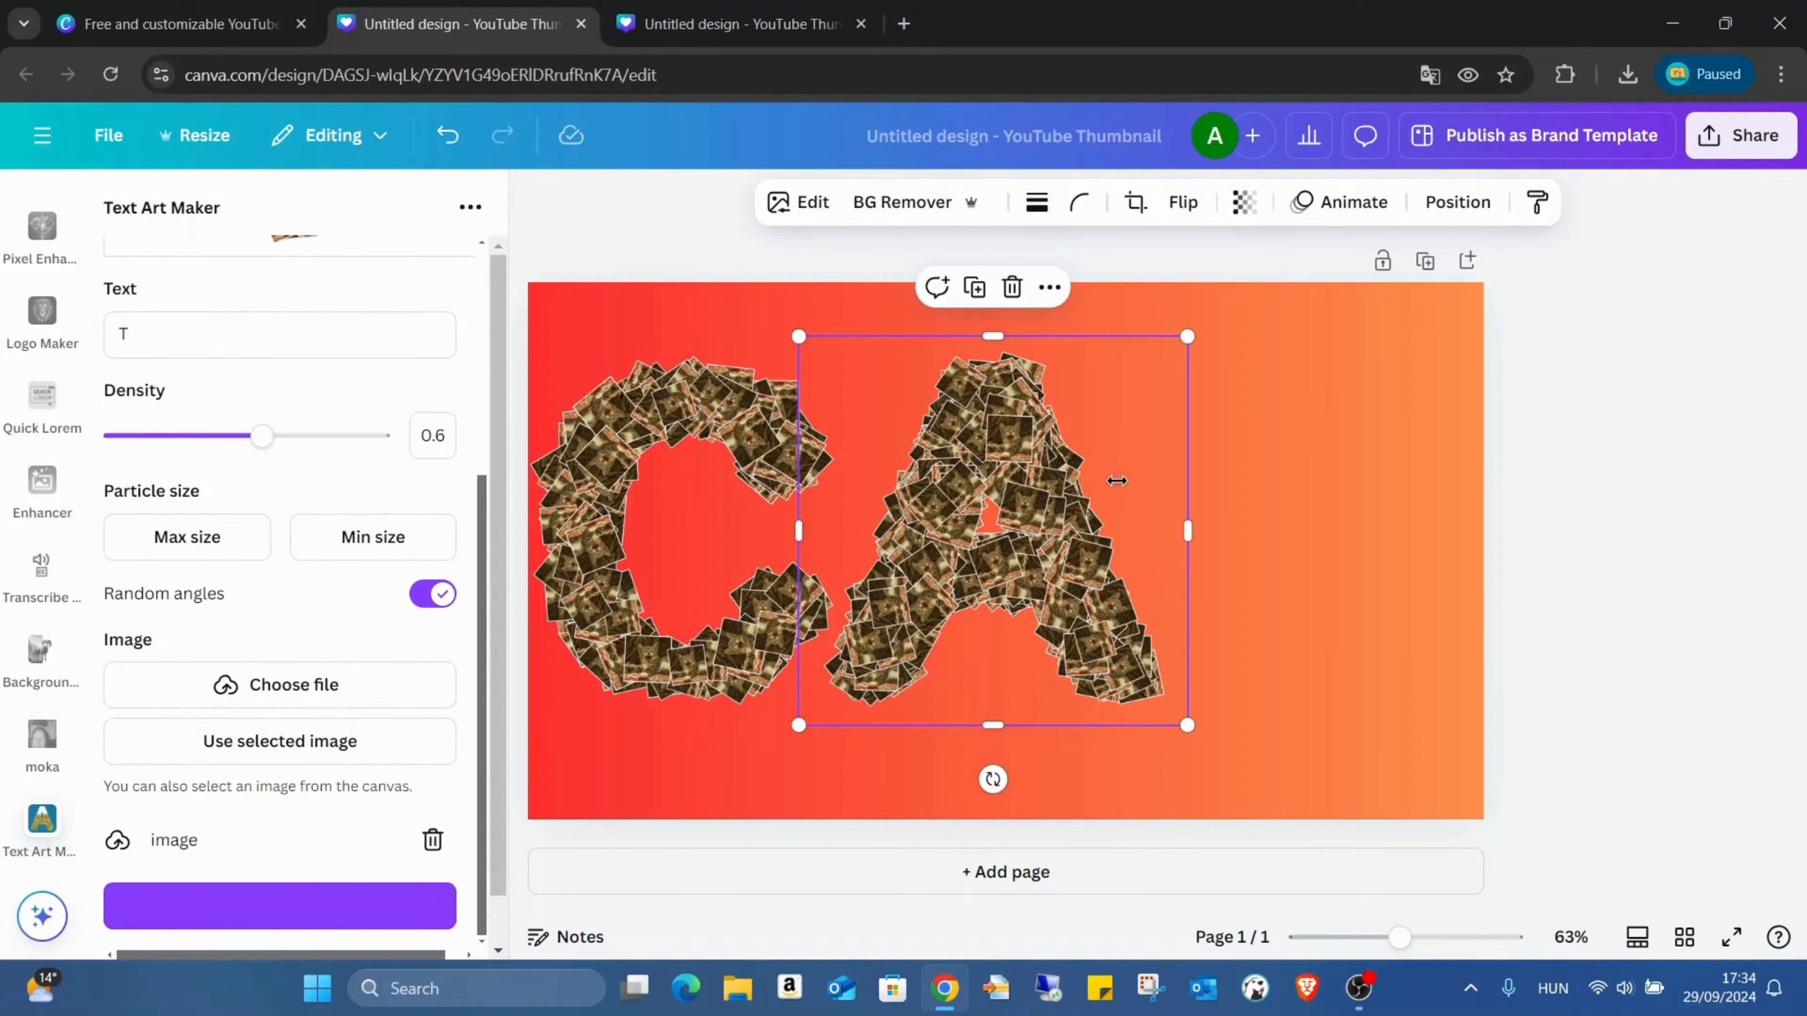
{"action": "left_click_drag", "start_coordinate": [1105, 497], "coordinate": [1383, 426]}
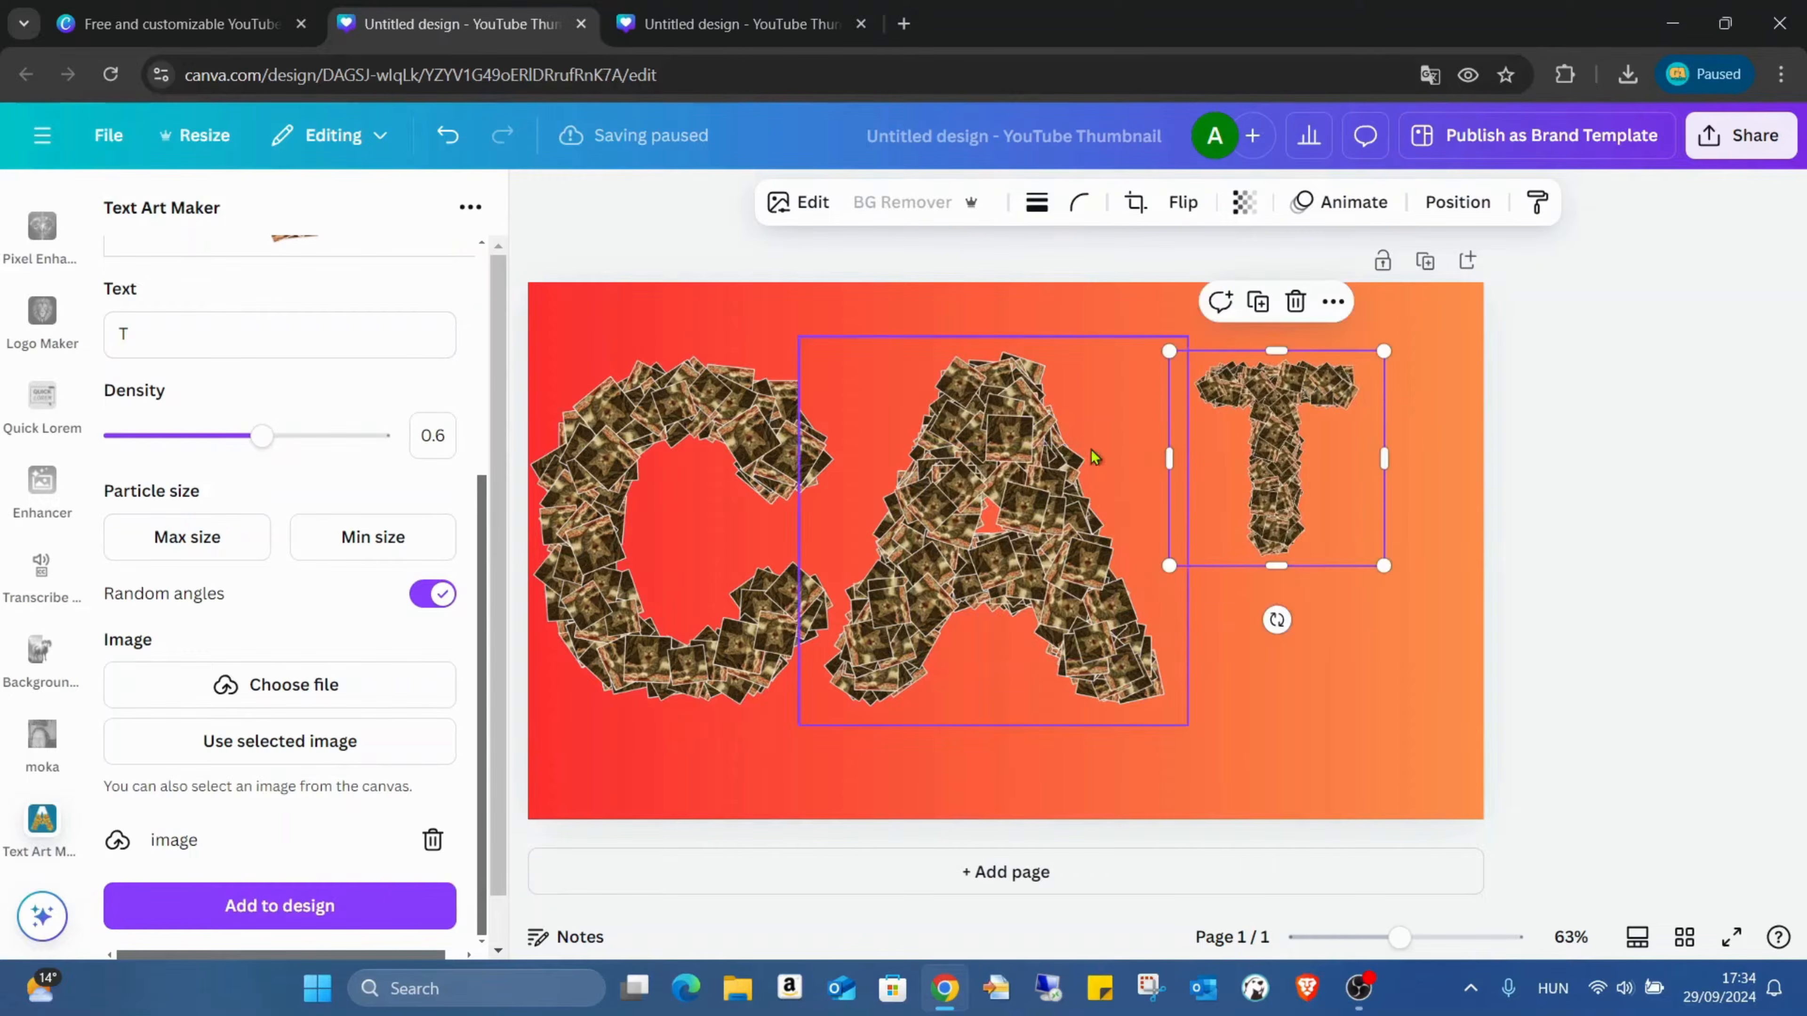
{"action": "left_click", "coordinate": [1184, 429]}
{"action": "left_click", "coordinate": [1278, 410]}
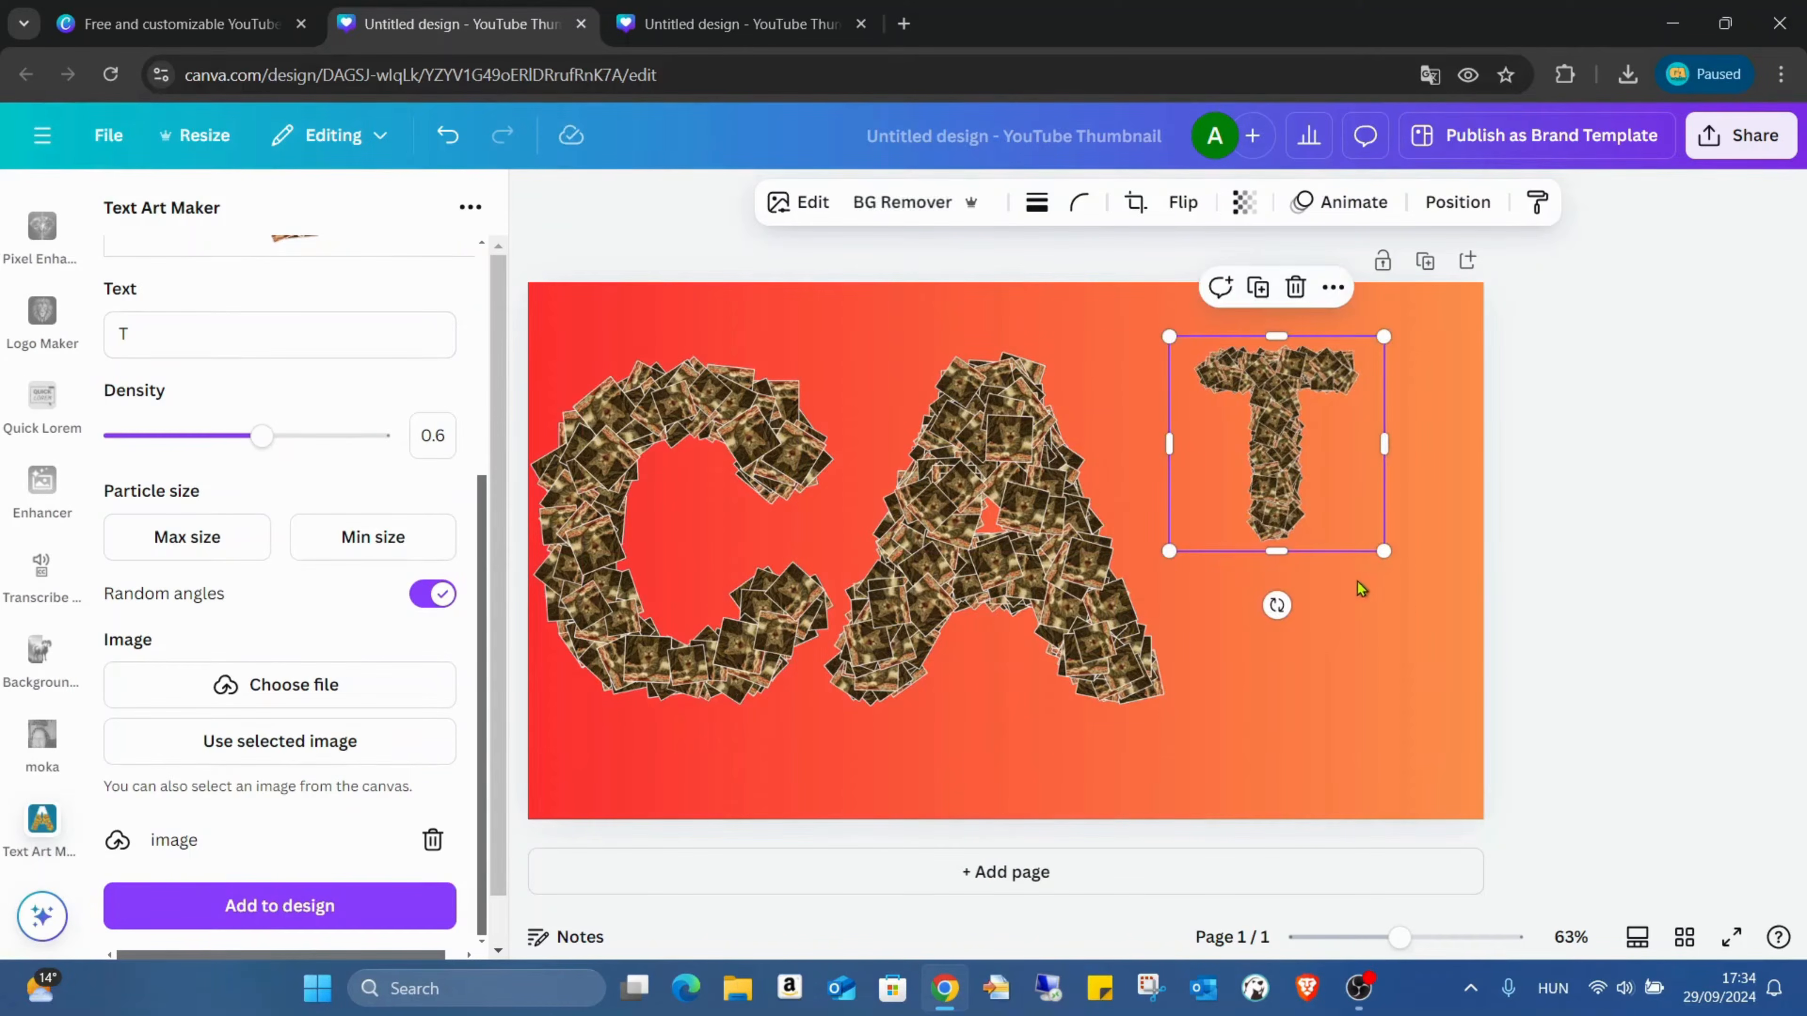
Step: Enlarge the T to the height of the A and move it left until it sits close beside the A
{"action": "left_click_drag", "start_coordinate": [1386, 554], "coordinate": [1558, 726]}
{"action": "left_click_drag", "start_coordinate": [1340, 576], "coordinate": [1281, 578]}
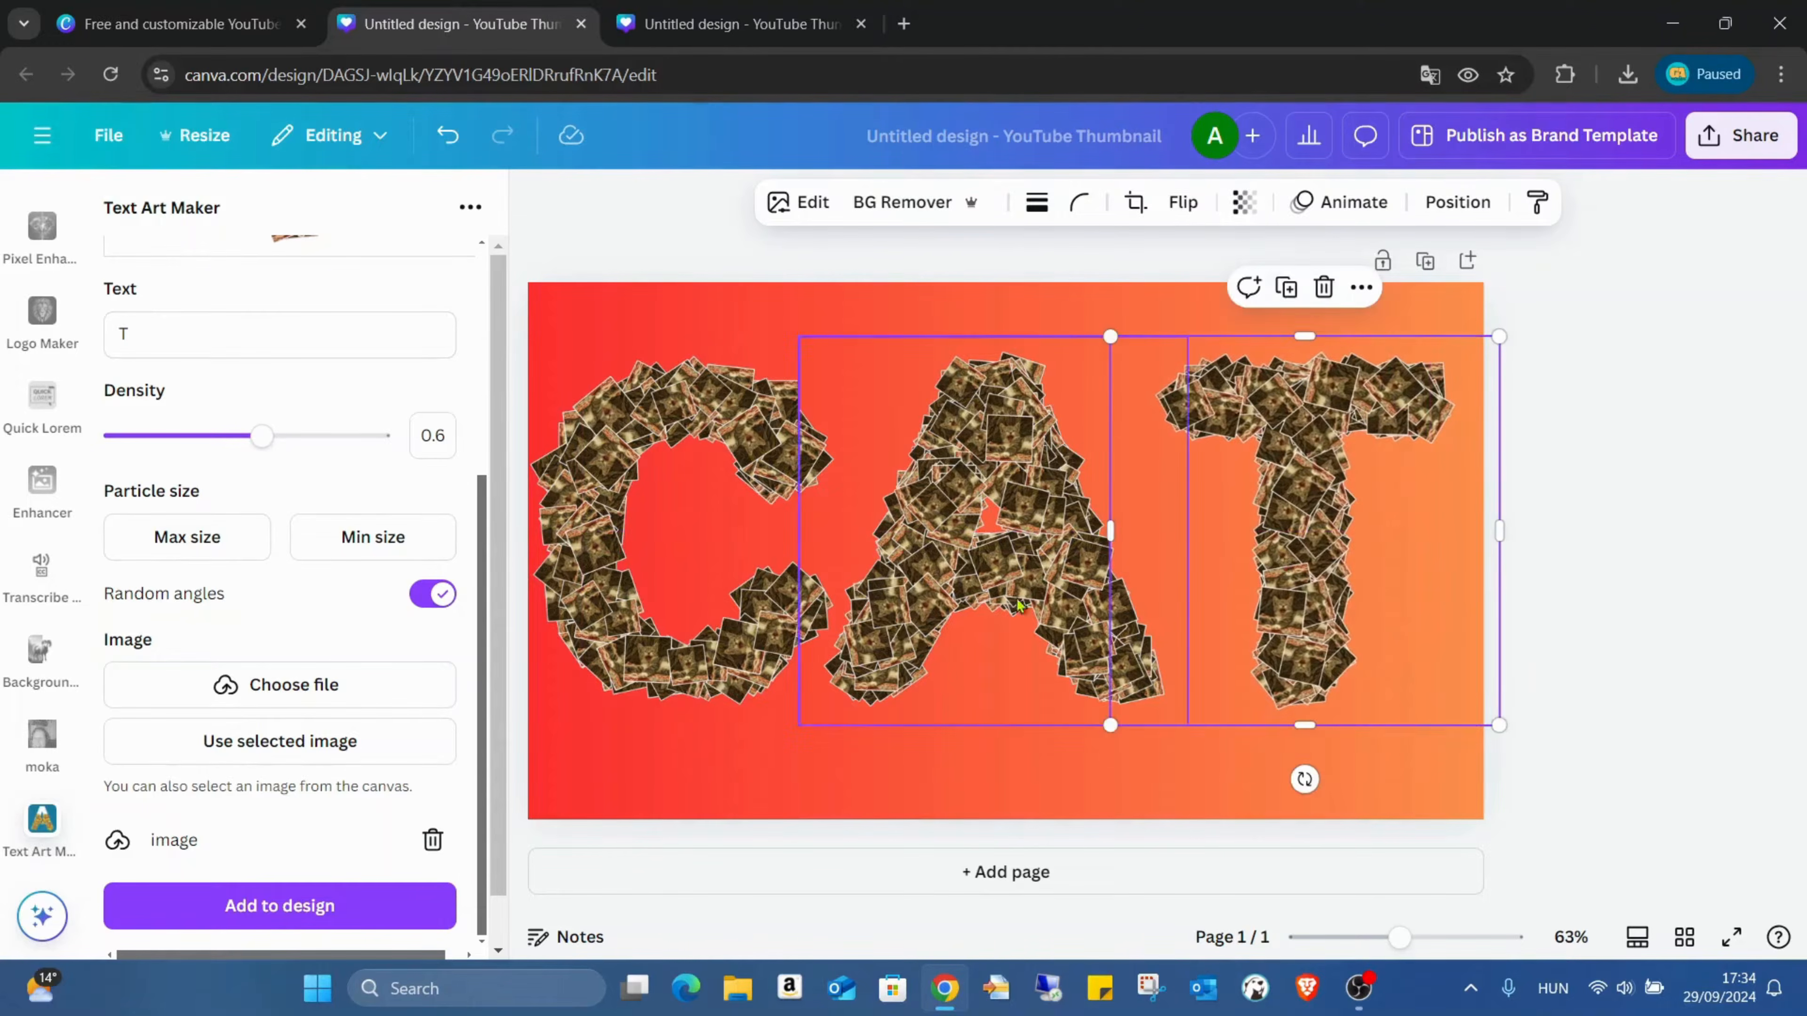
{"action": "left_click_drag", "start_coordinate": [1113, 592], "coordinate": [1102, 593]}
{"action": "left_click", "coordinate": [1025, 665]}
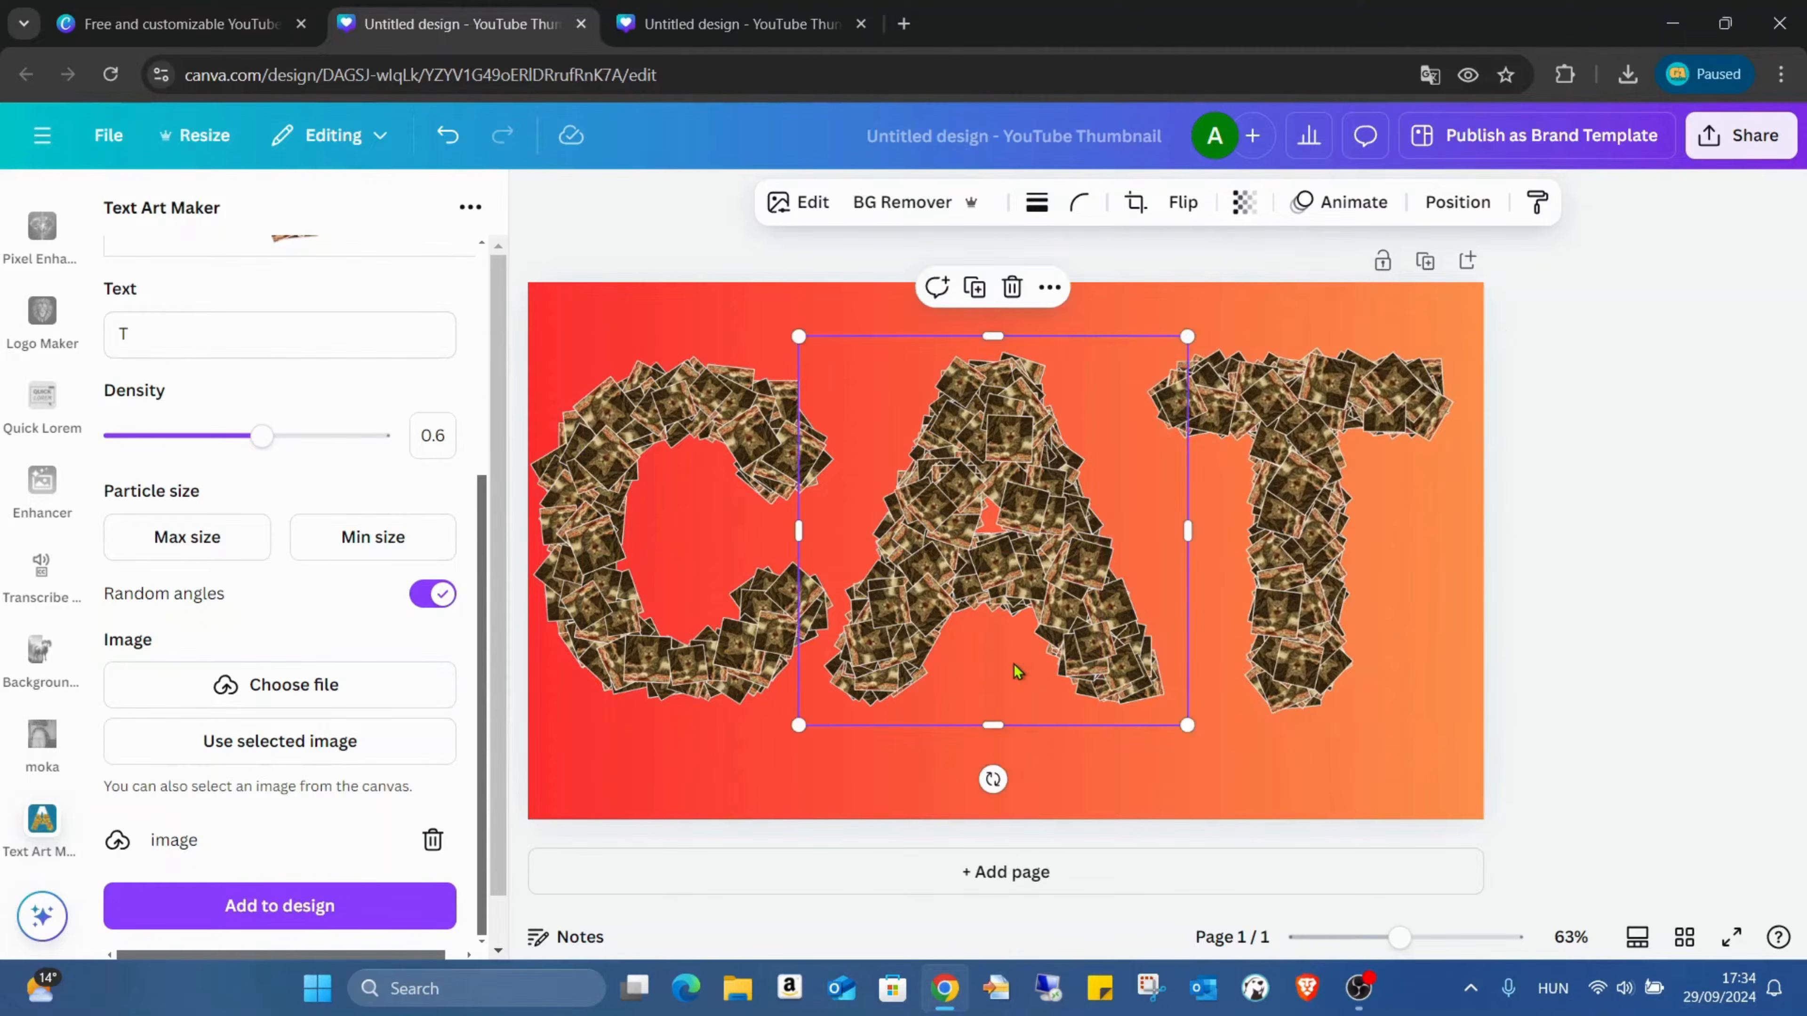
{"action": "left_click", "coordinate": [1241, 659]}
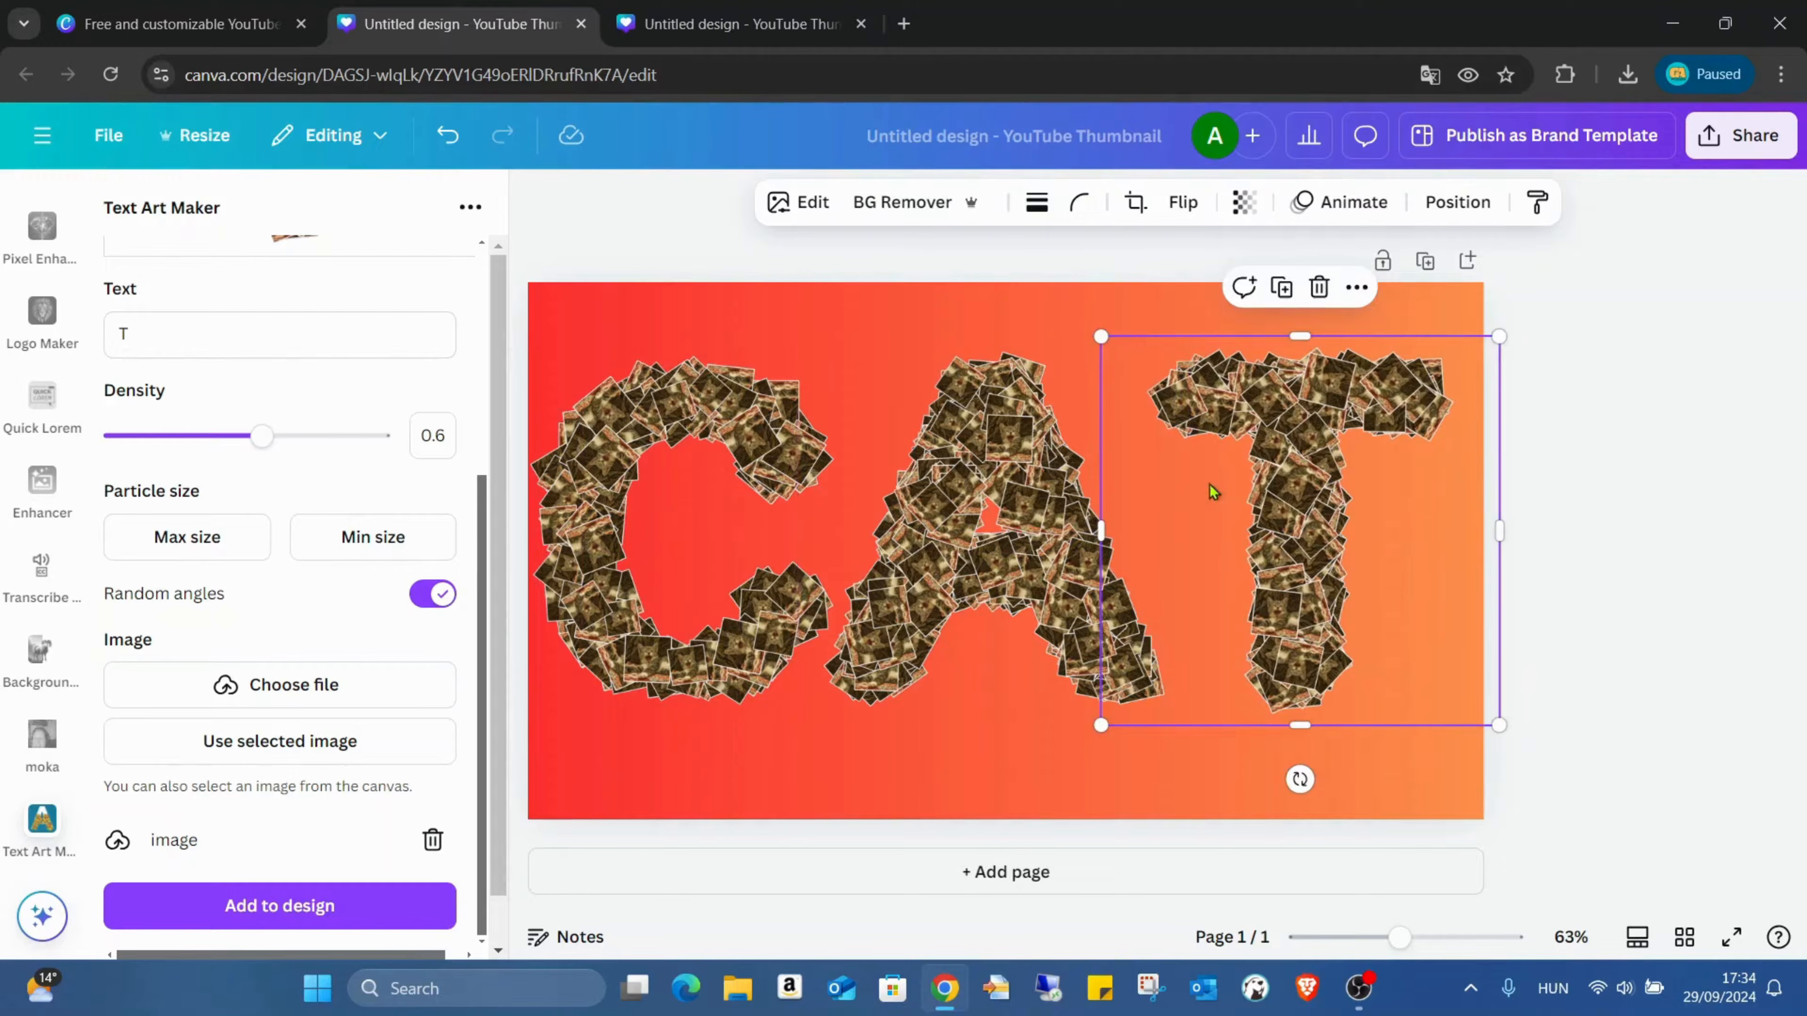
{"action": "left_click_drag", "start_coordinate": [1394, 479], "coordinate": [1335, 484]}
{"action": "left_click", "coordinate": [1138, 768]}
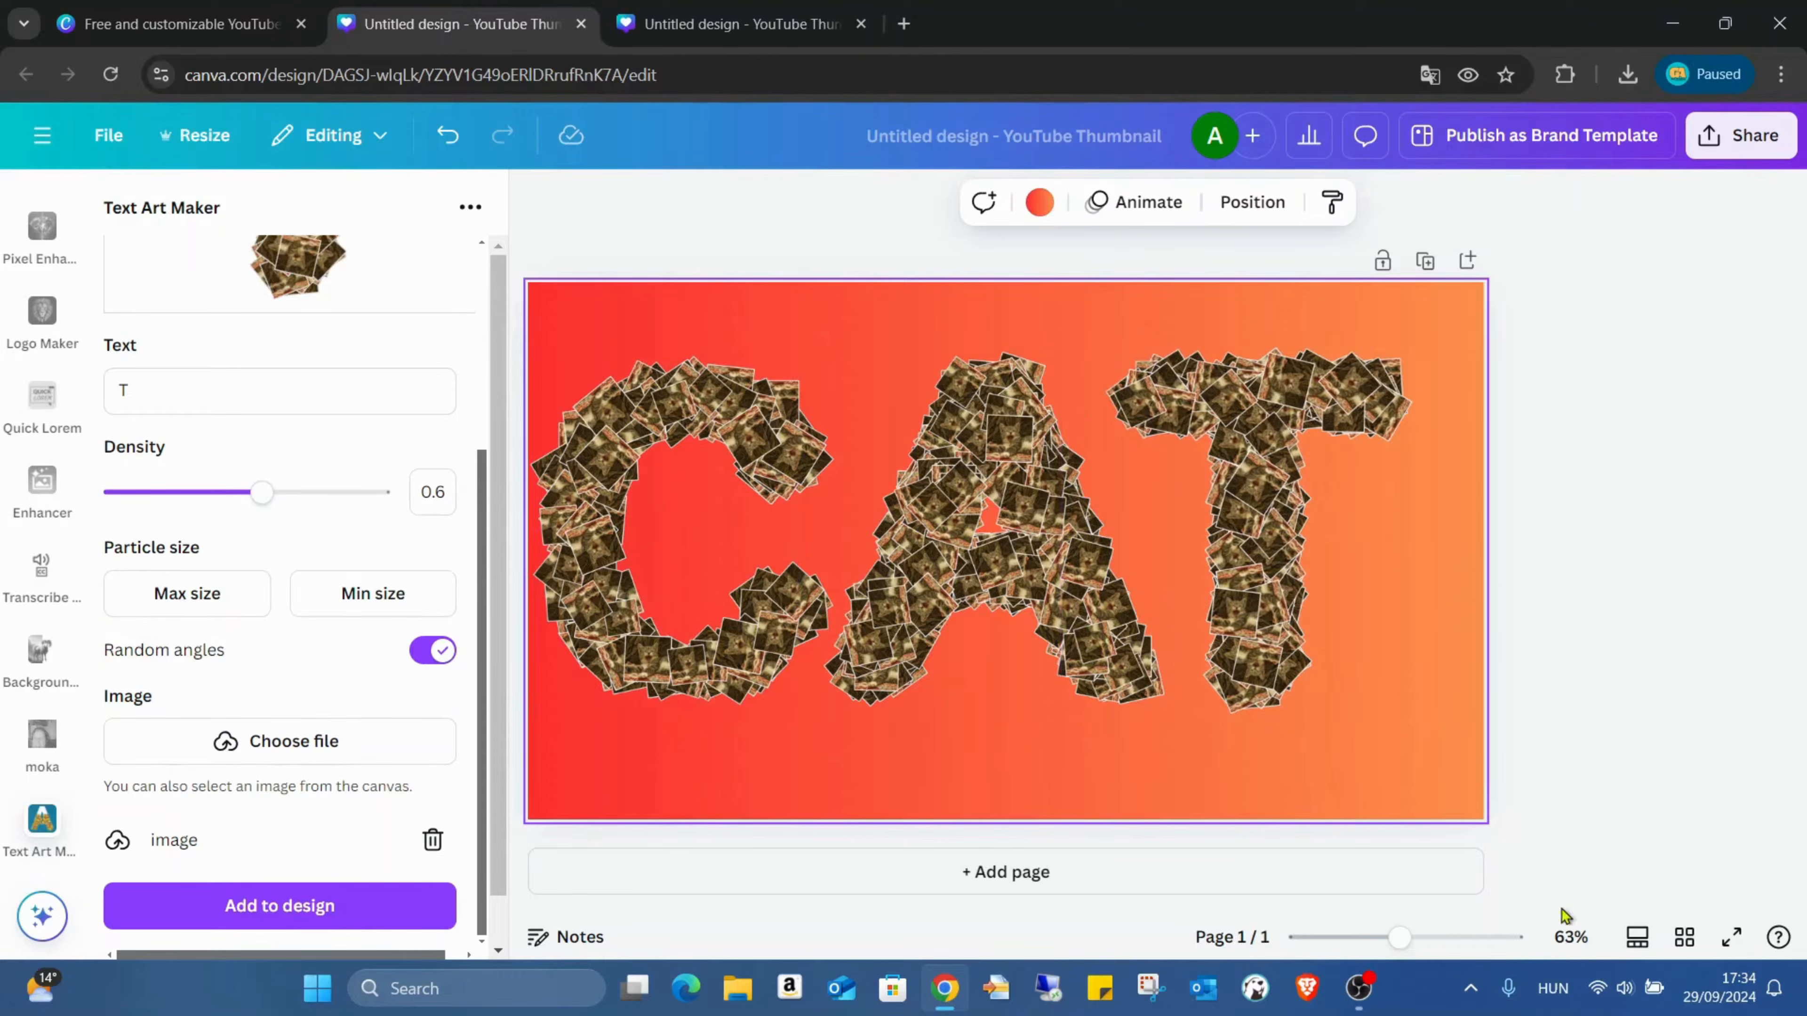
{"action": "left_click", "coordinate": [1256, 511]}
{"action": "left_click_drag", "start_coordinate": [1256, 511], "coordinate": [1237, 512]}
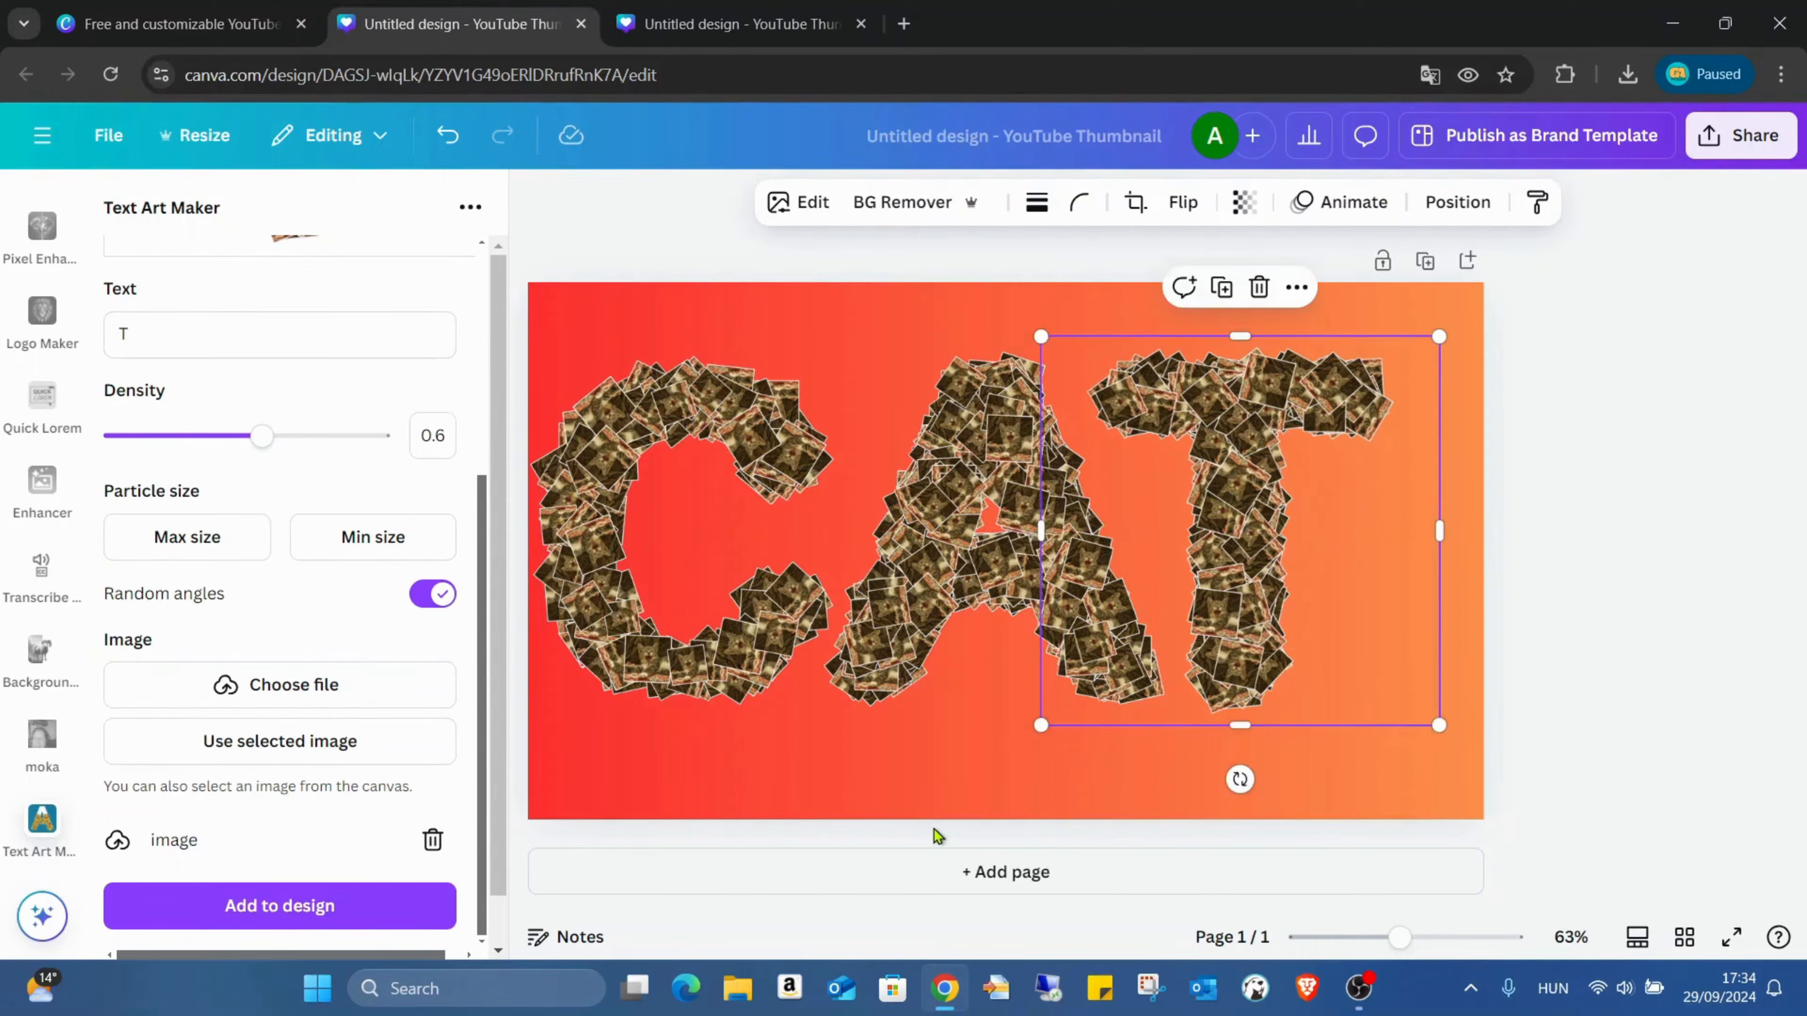
Step: Group the letters C, A and T and align the group to the vertical middle of the page
{"action": "left_click", "coordinate": [925, 794]}
{"action": "left_click_drag", "start_coordinate": [650, 308], "coordinate": [1379, 794]}
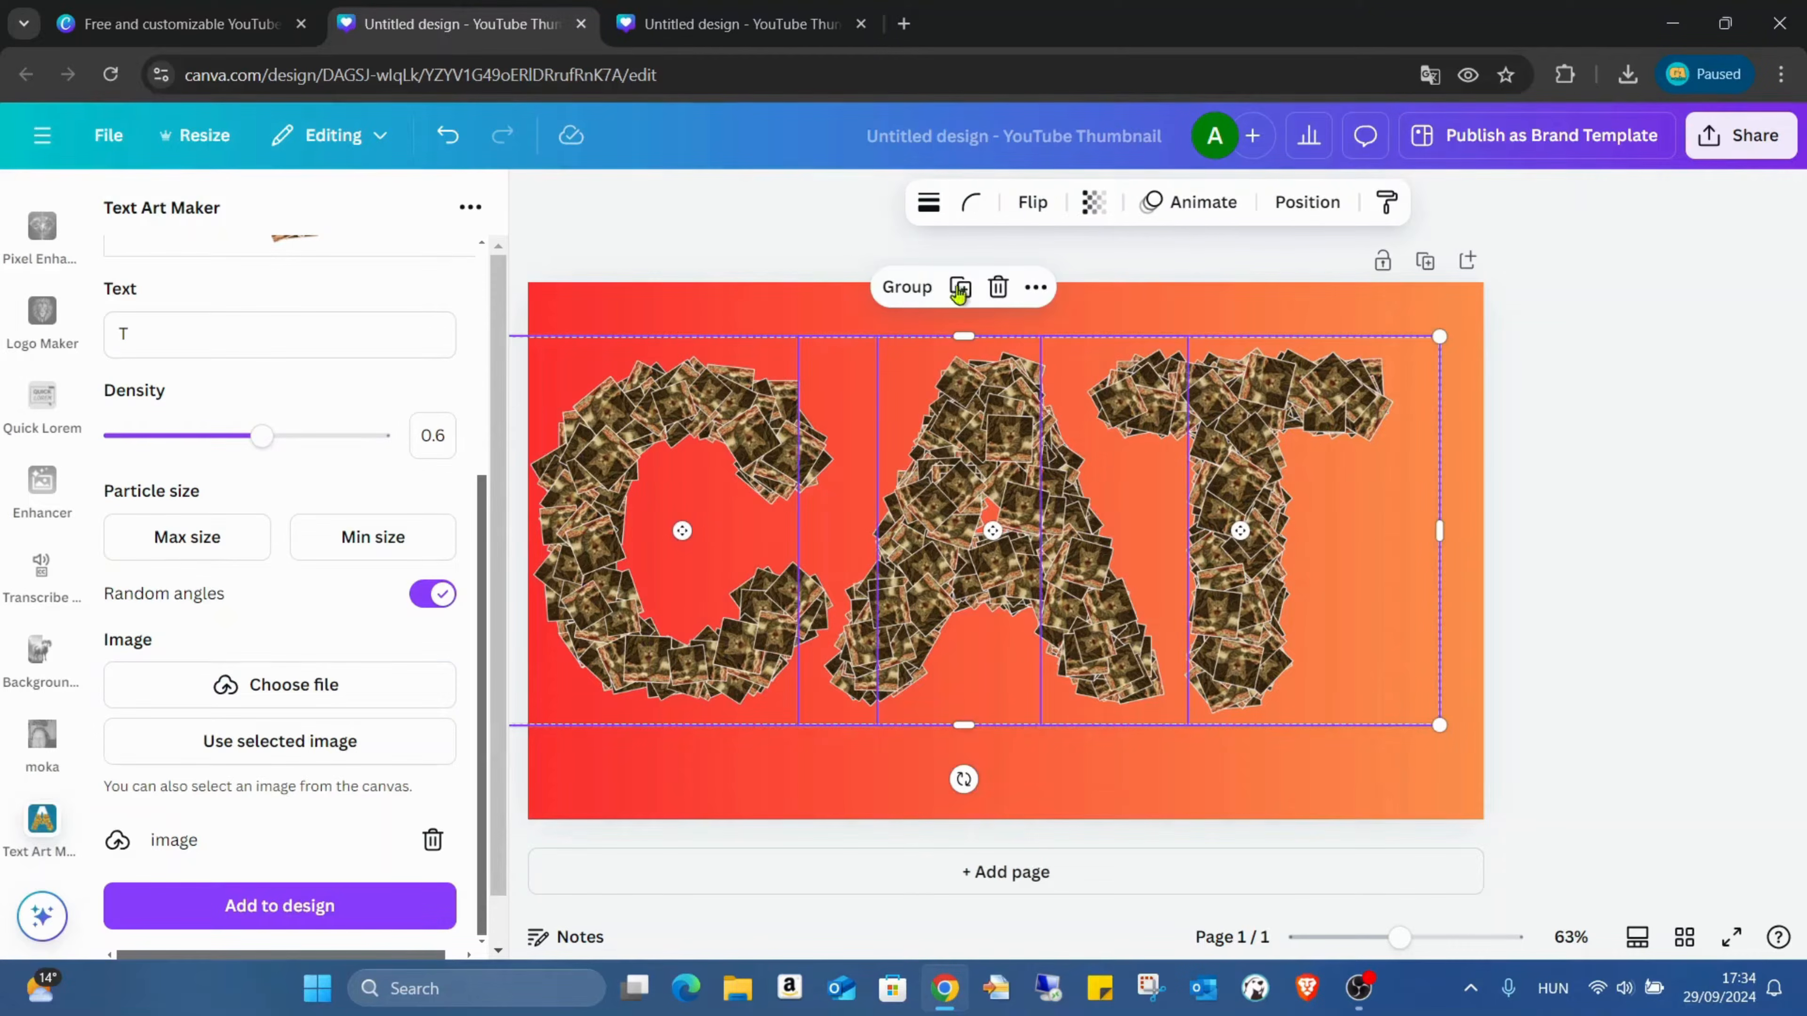
{"action": "left_click", "coordinate": [908, 287]}
{"action": "left_click", "coordinate": [1269, 207]}
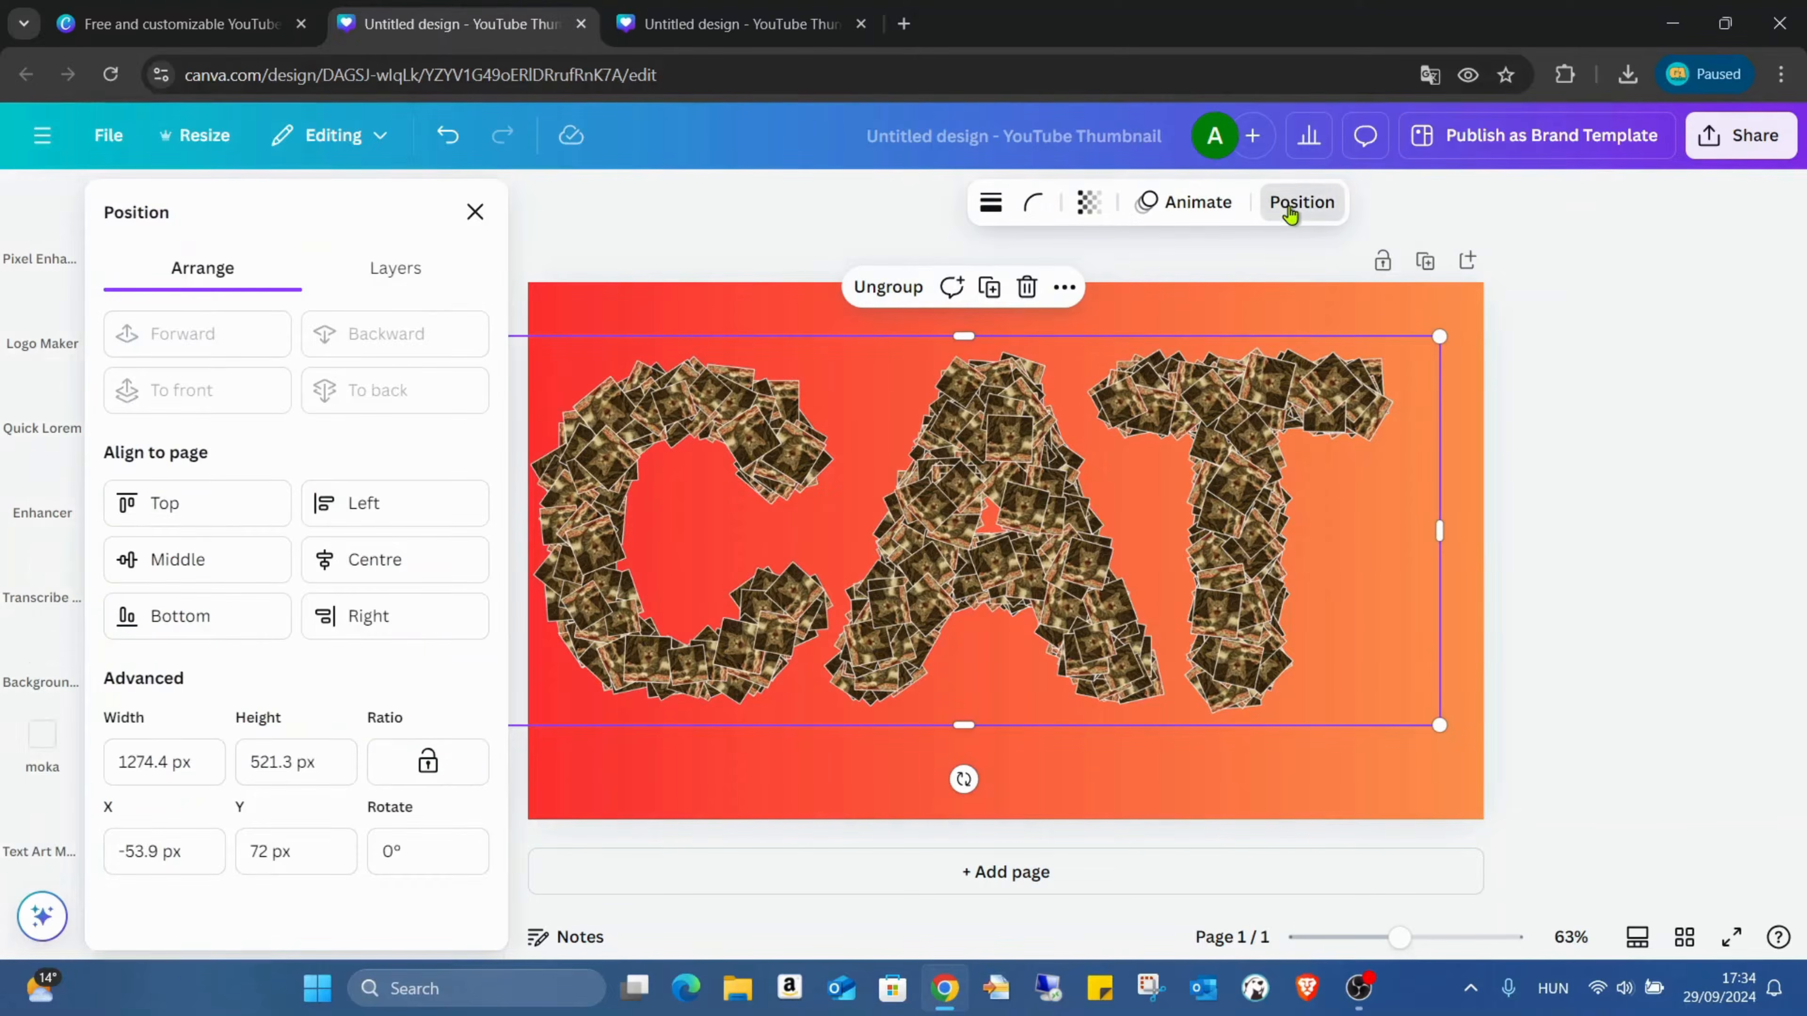
{"action": "left_click", "coordinate": [151, 568]}
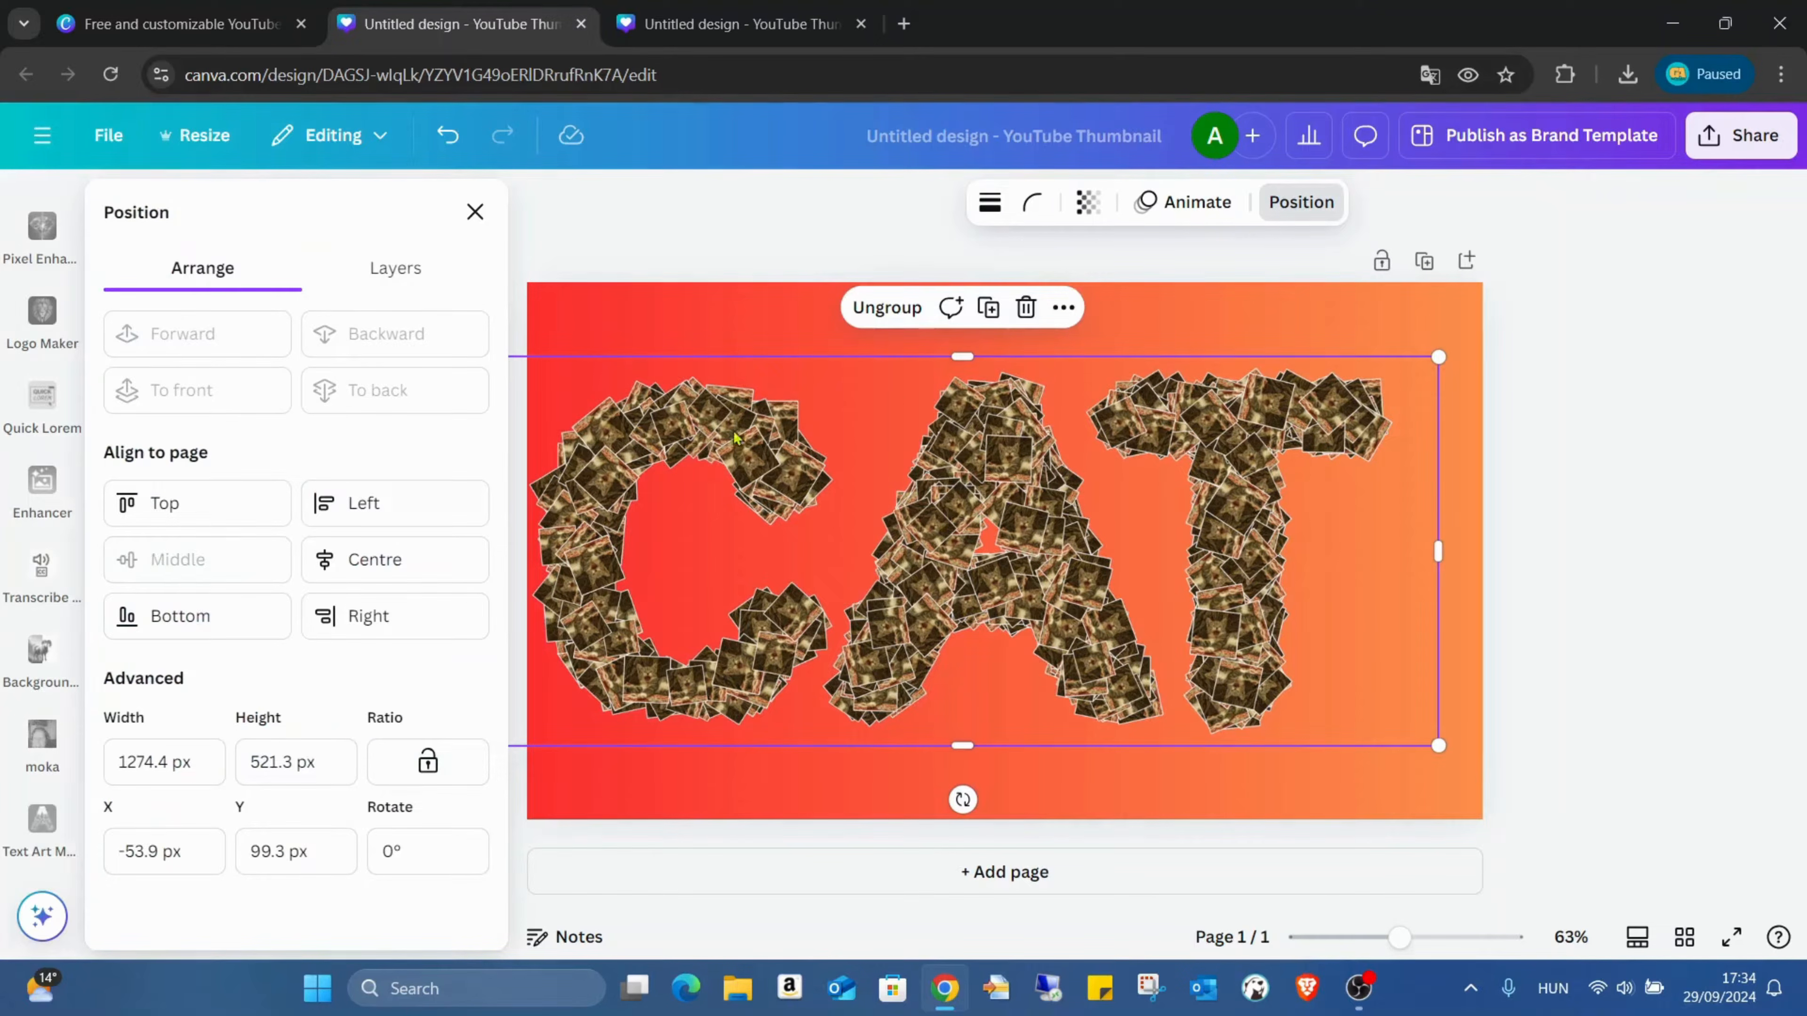
Step: Try to even out the spacing of the ungrouped letters with Tidy up, undo the changes and regroup them
{"action": "left_click", "coordinate": [887, 307]}
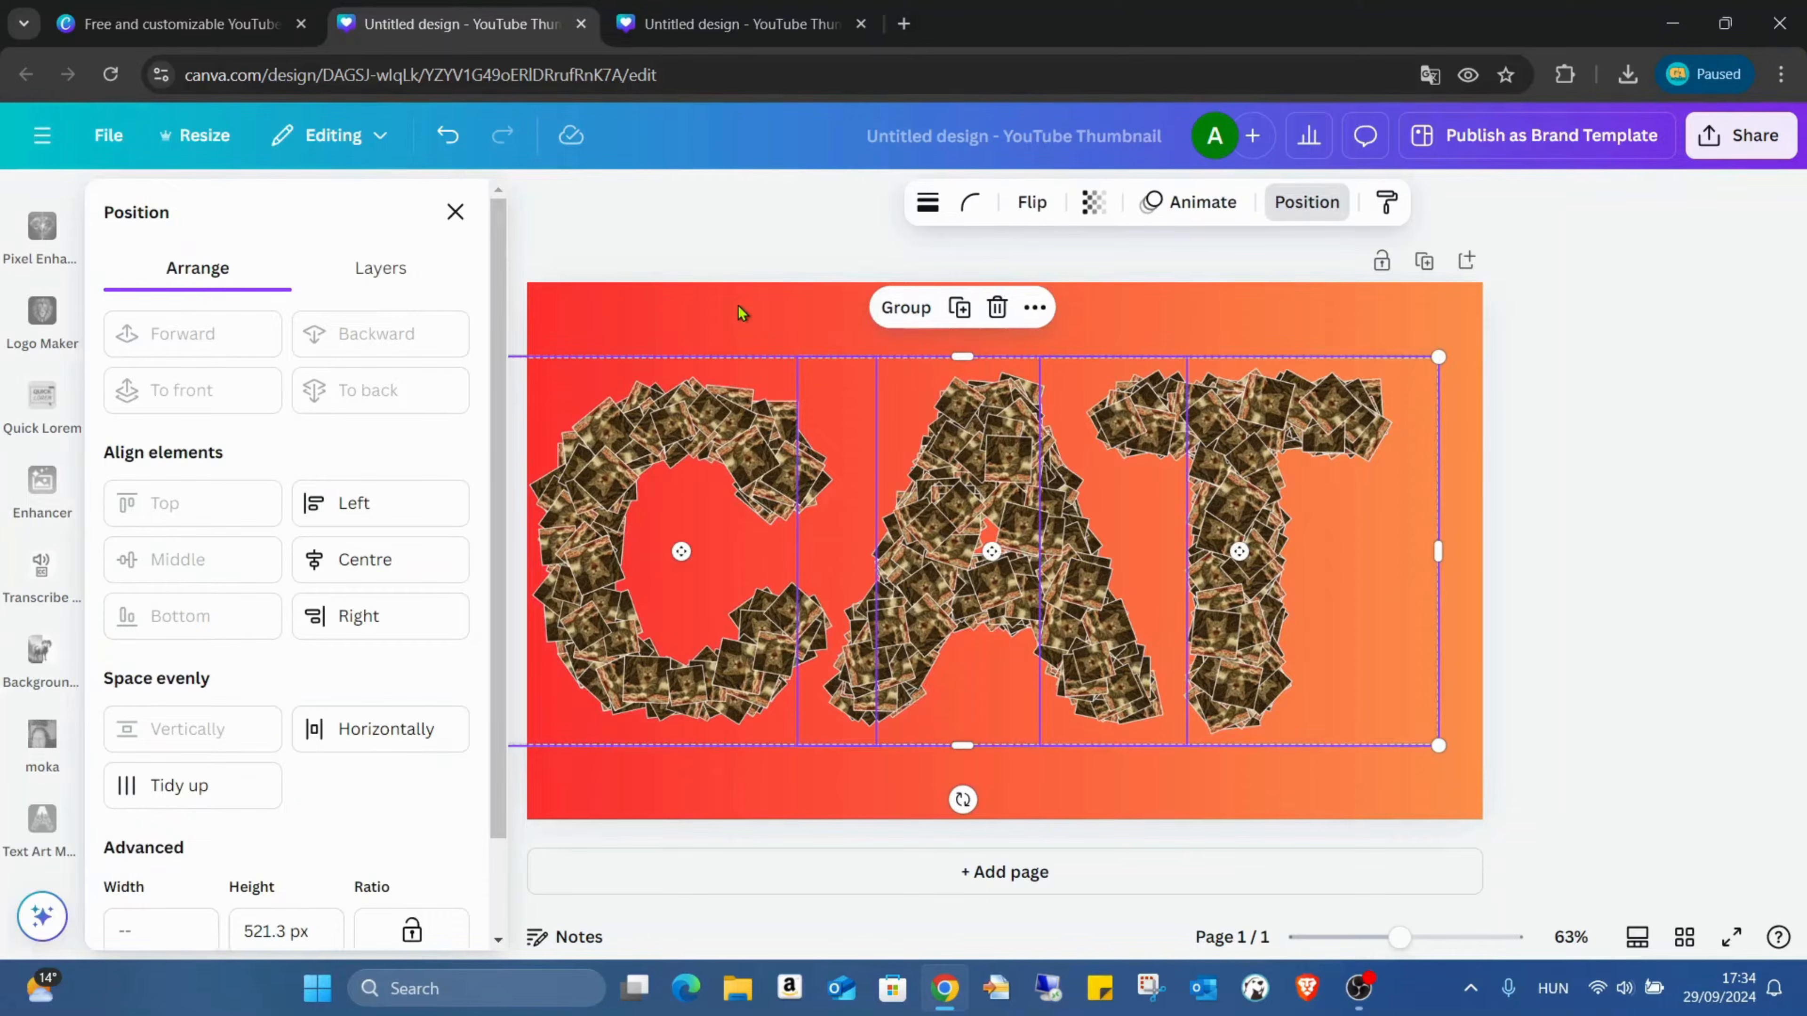
{"action": "left_click", "coordinate": [225, 789]}
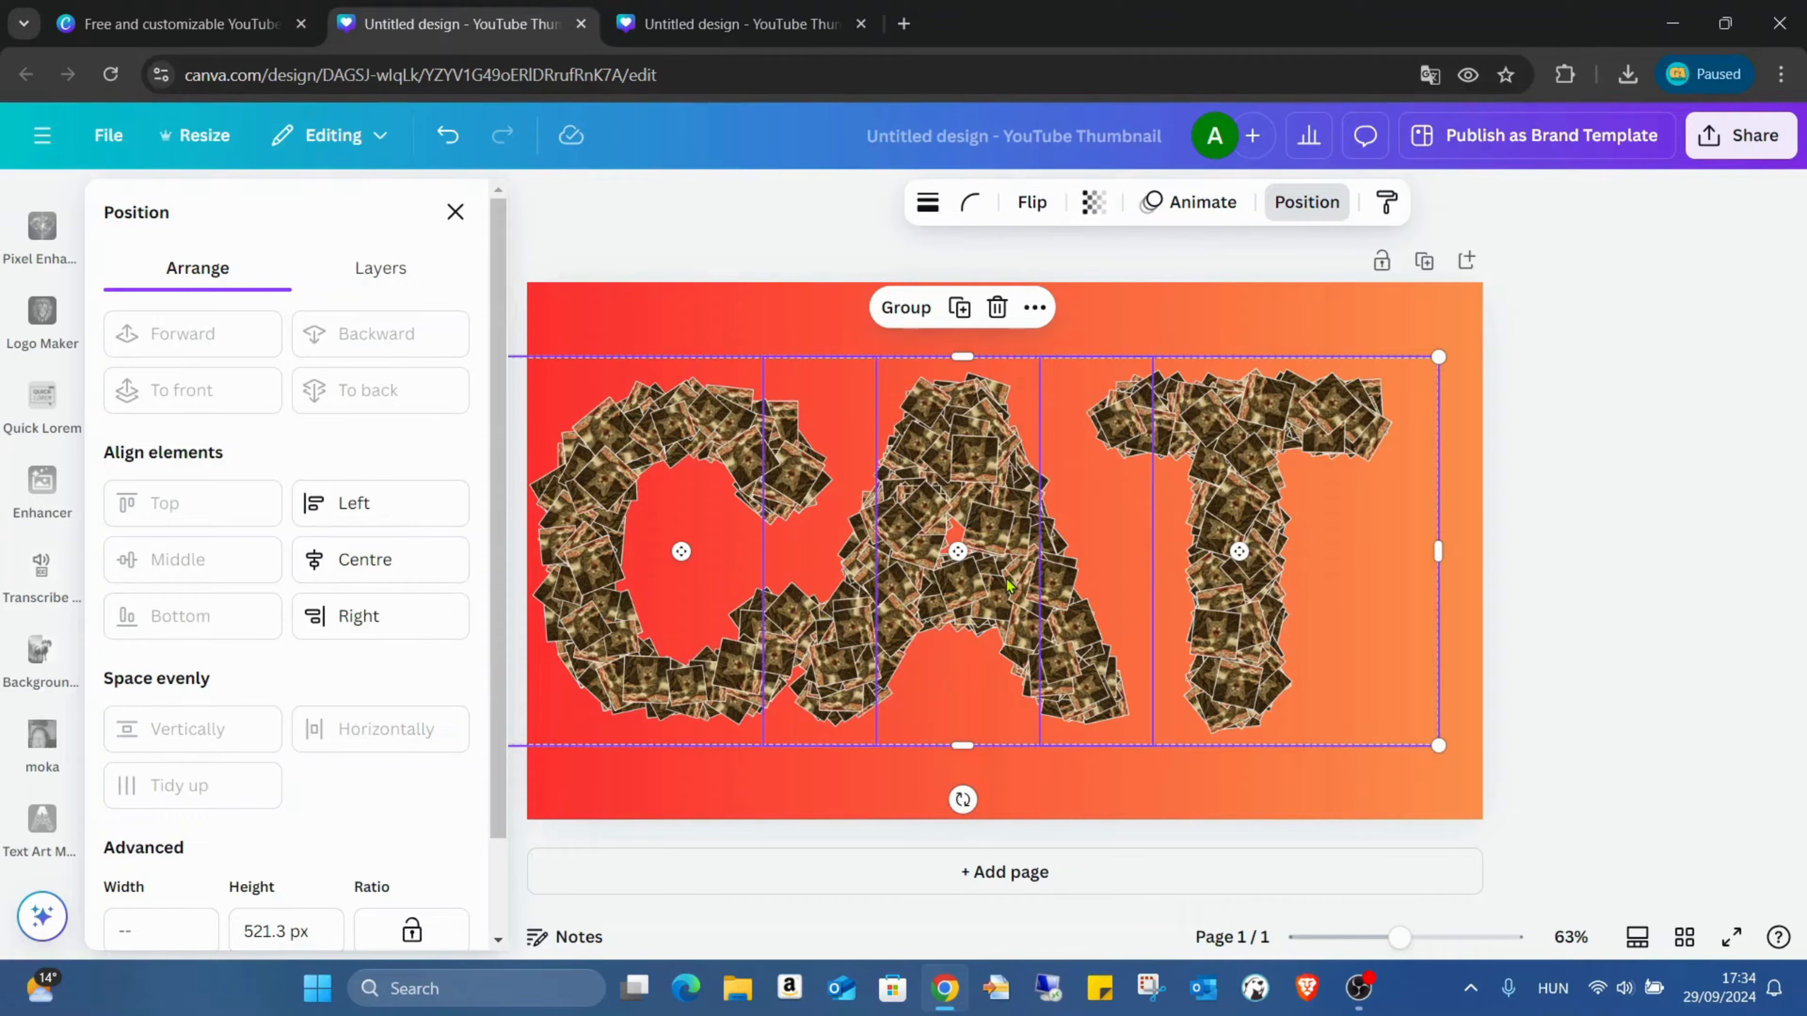
{"action": "left_click_drag", "start_coordinate": [1009, 585], "coordinate": [1040, 585]}
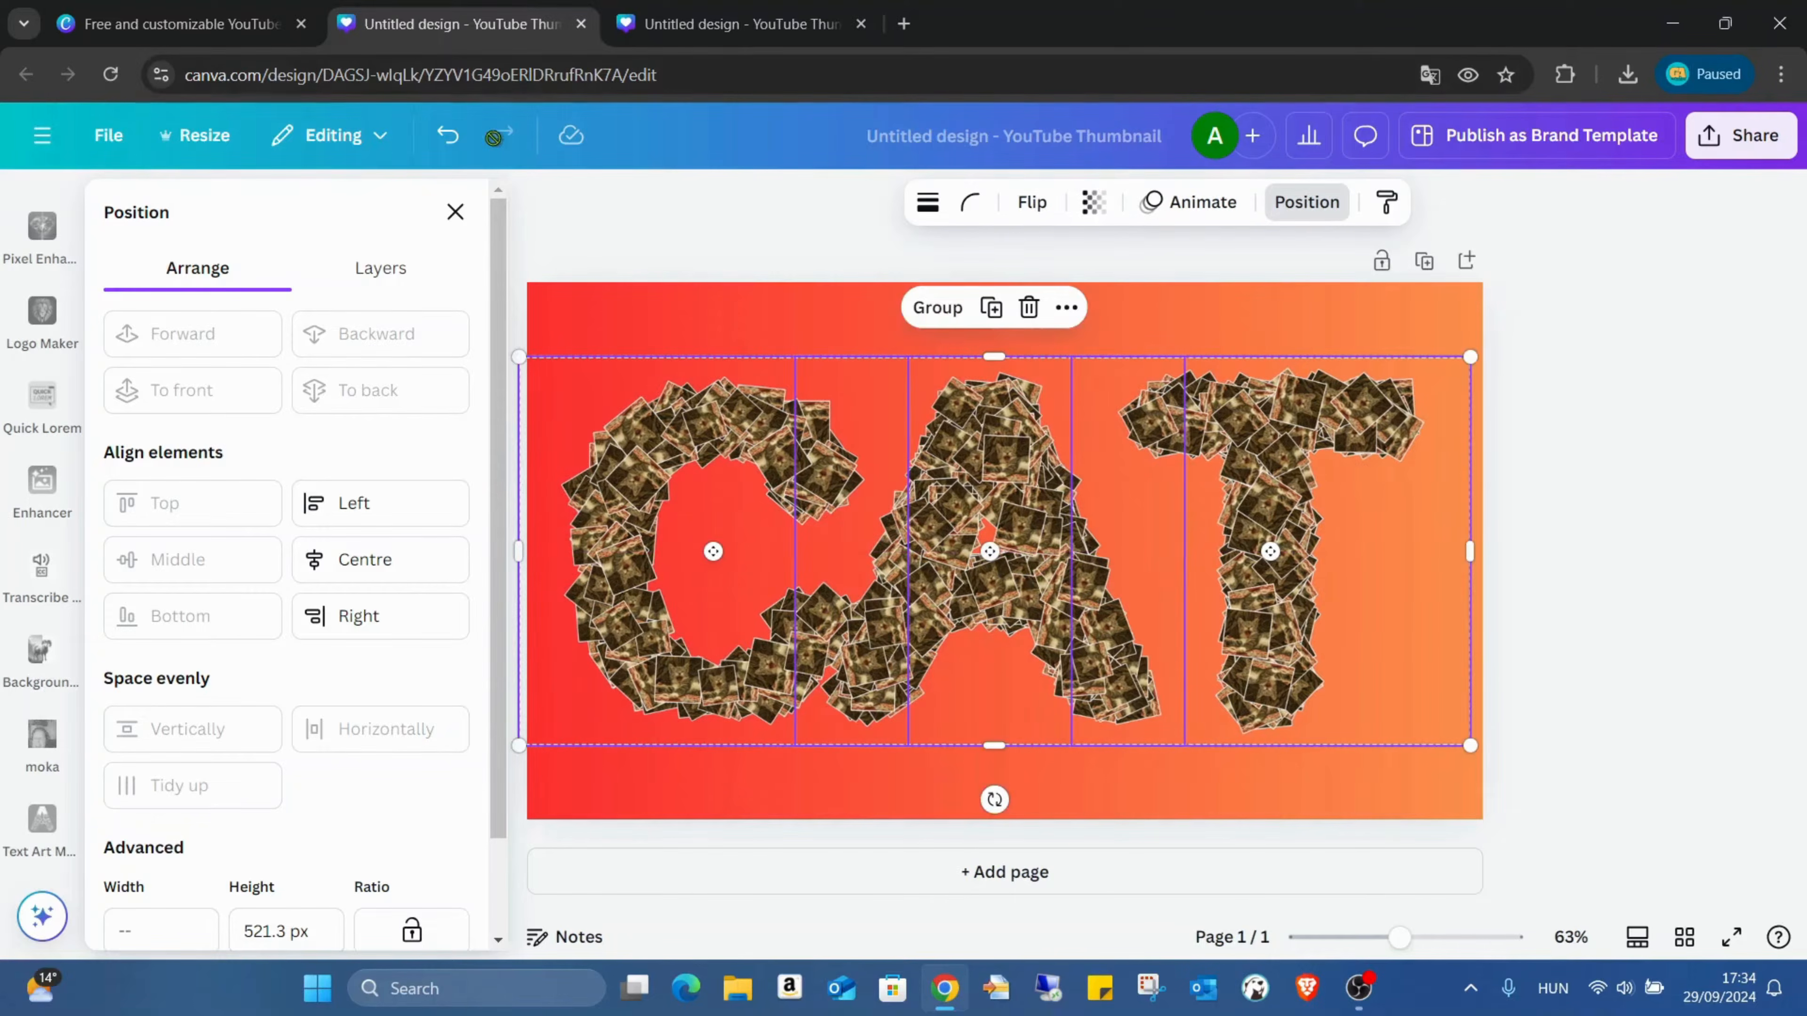
{"action": "left_click", "coordinate": [447, 135]}
{"action": "left_click", "coordinate": [447, 135]}
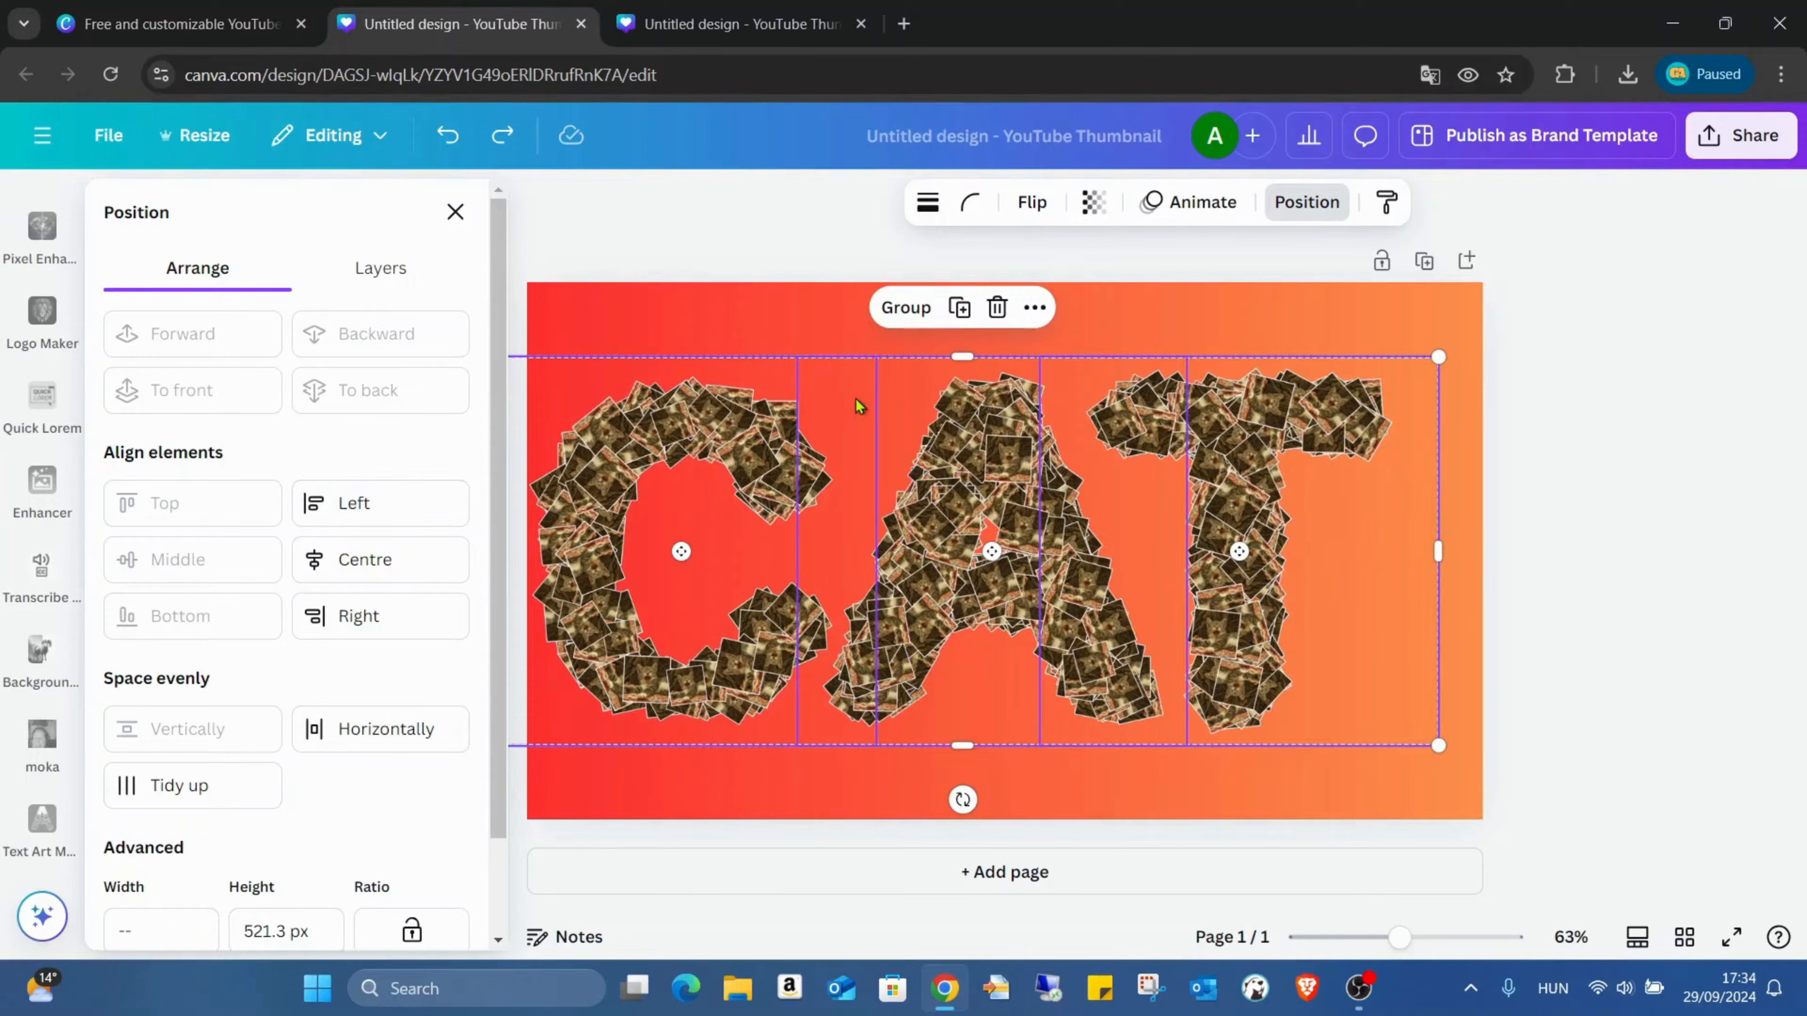
{"action": "left_click", "coordinate": [905, 307]}
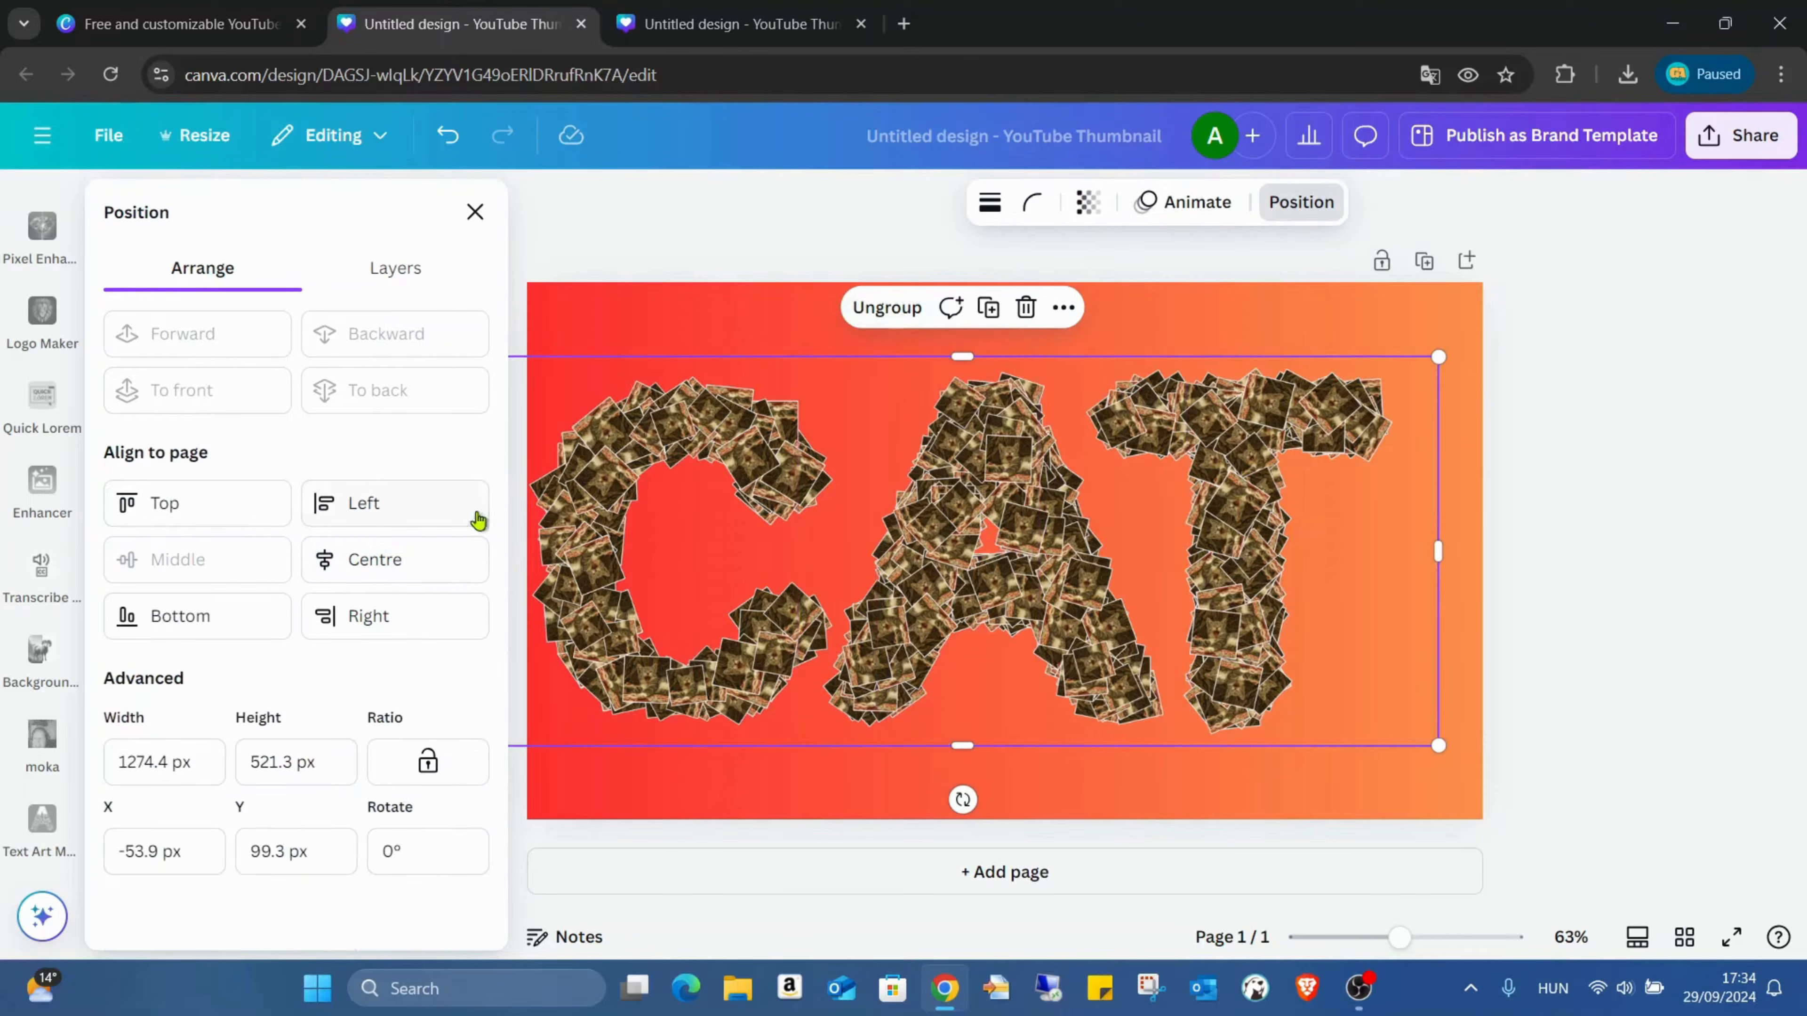
Step: Centre the grouped letters horizontally on the page, ungroup them and clear the selection
{"action": "left_click", "coordinate": [468, 570]}
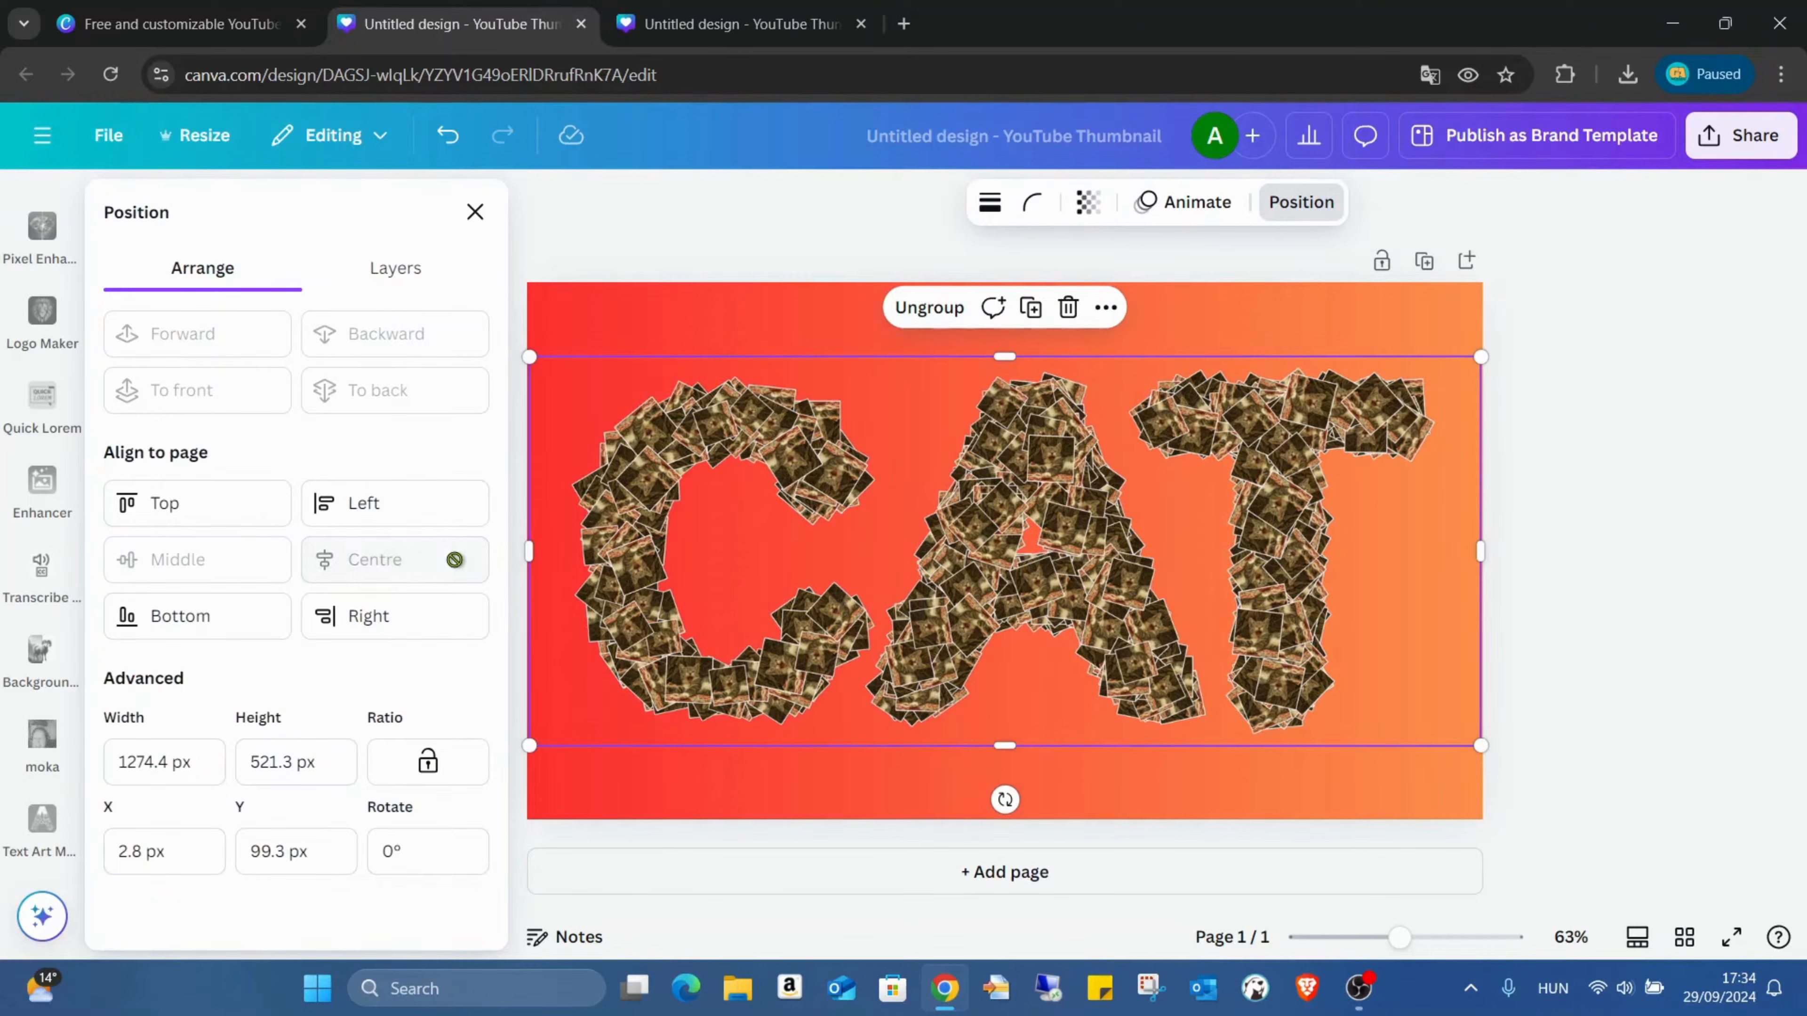
{"action": "left_click", "coordinate": [921, 307]}
{"action": "left_click", "coordinate": [820, 331]}
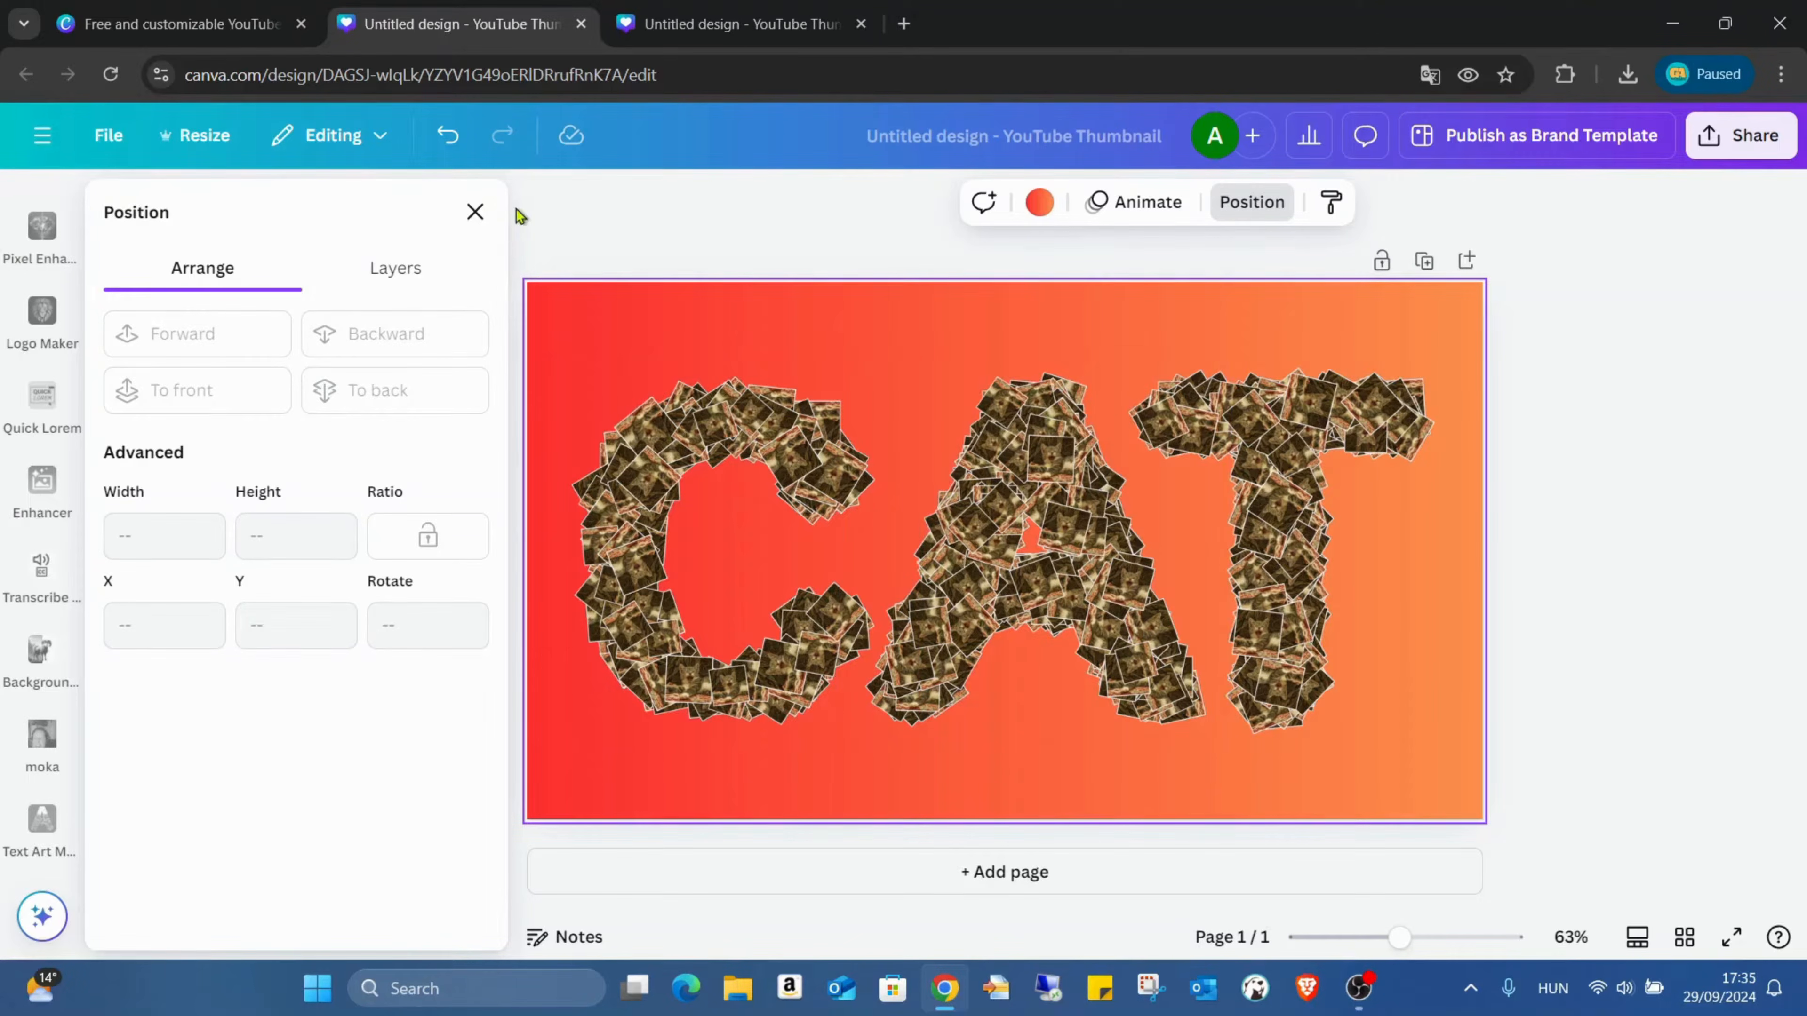
Step: Close the position settings and preview the CAT thumbnail in full screen
{"action": "left_click", "coordinate": [474, 212]}
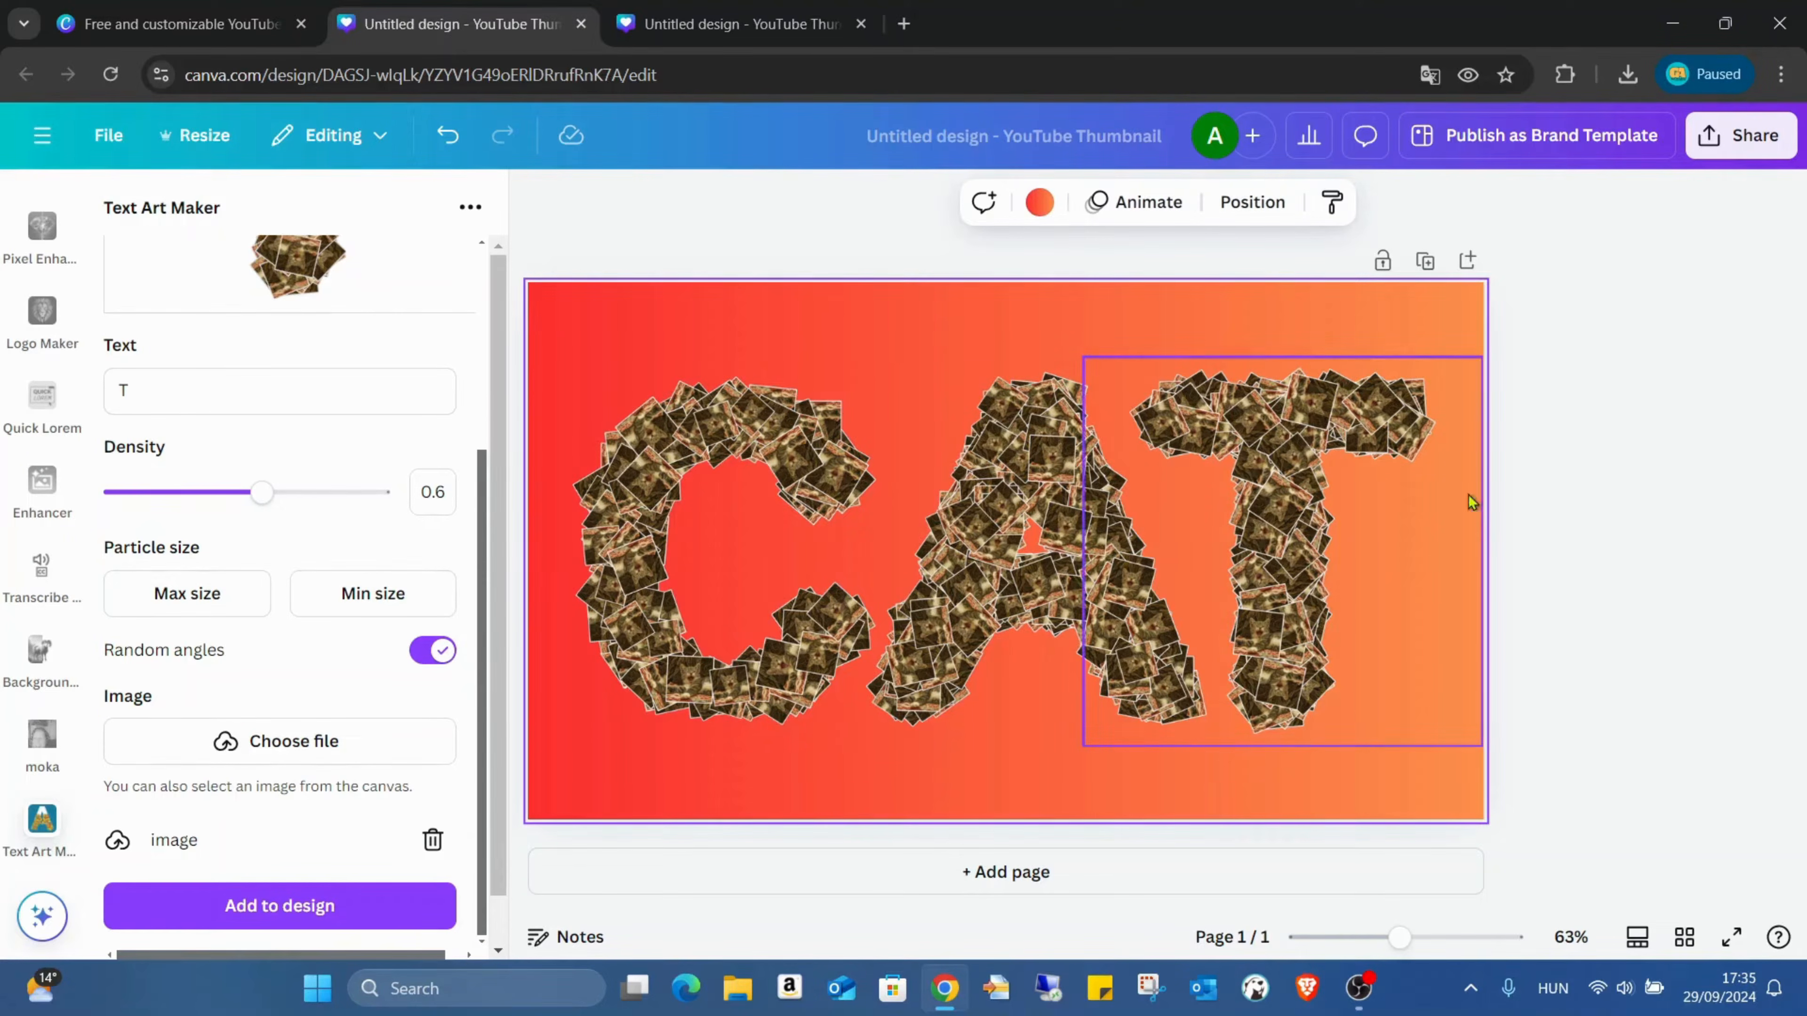
{"action": "left_click", "coordinate": [1732, 937]}
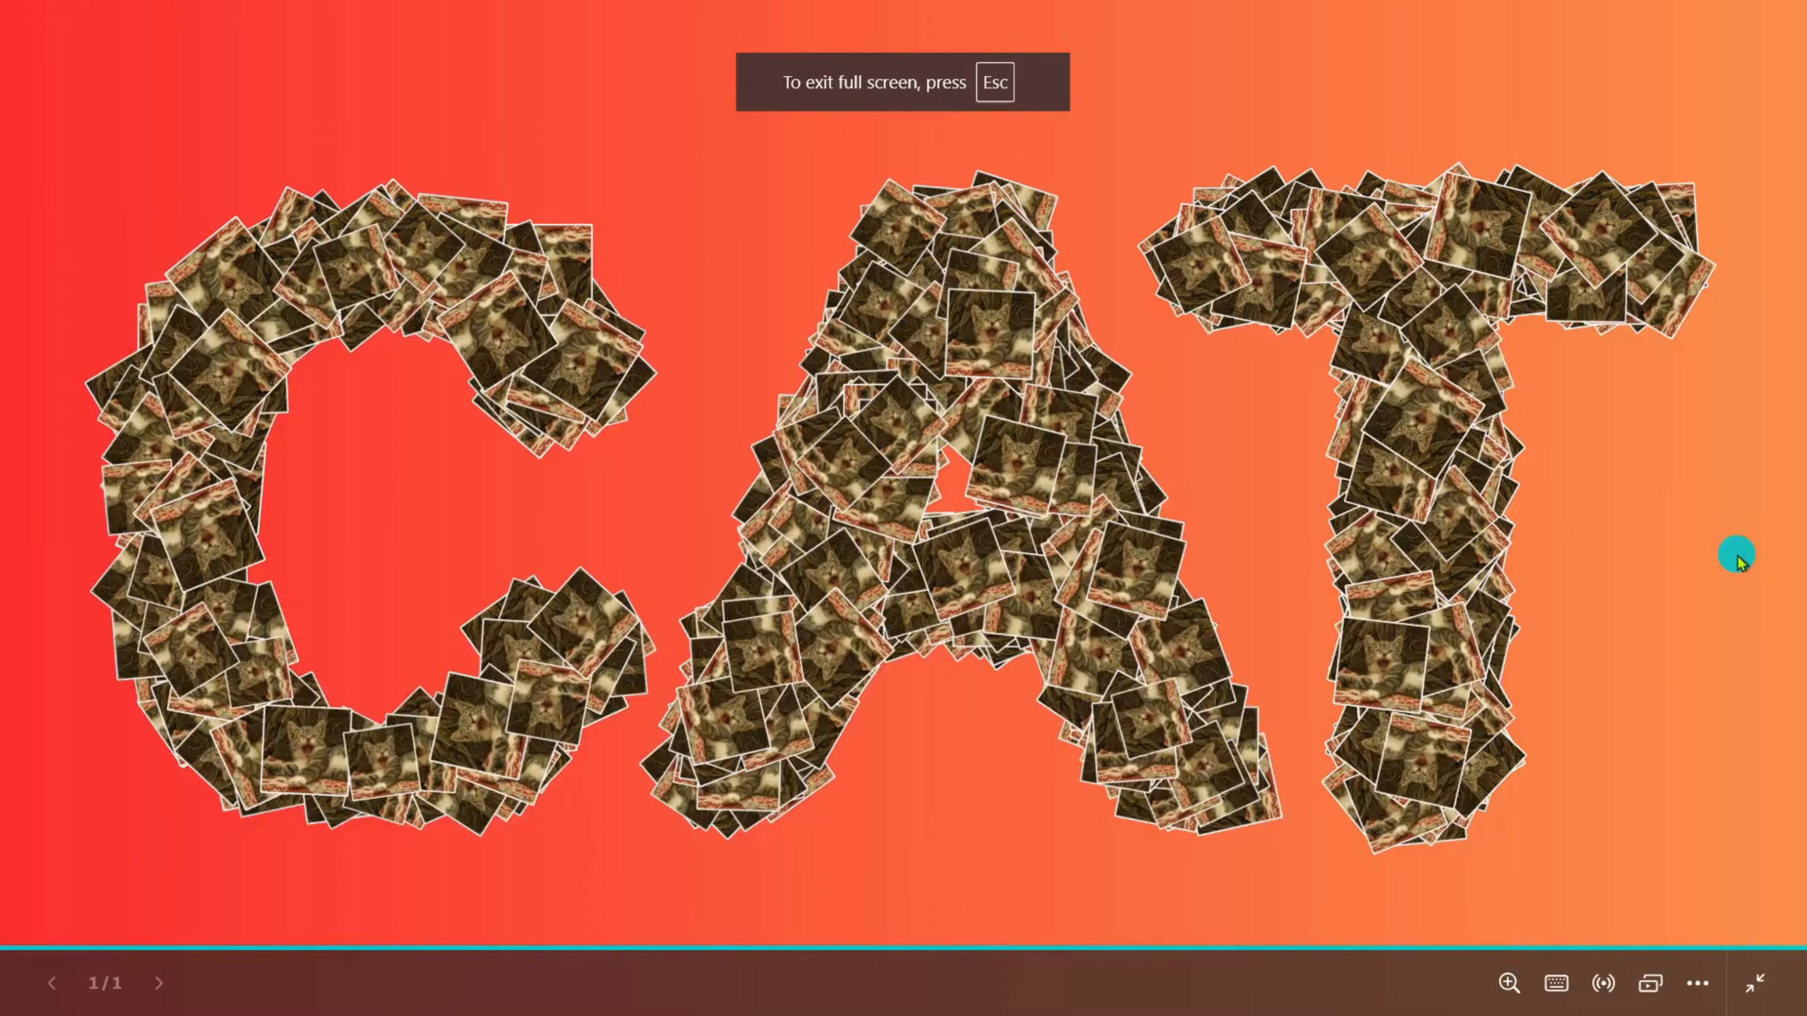